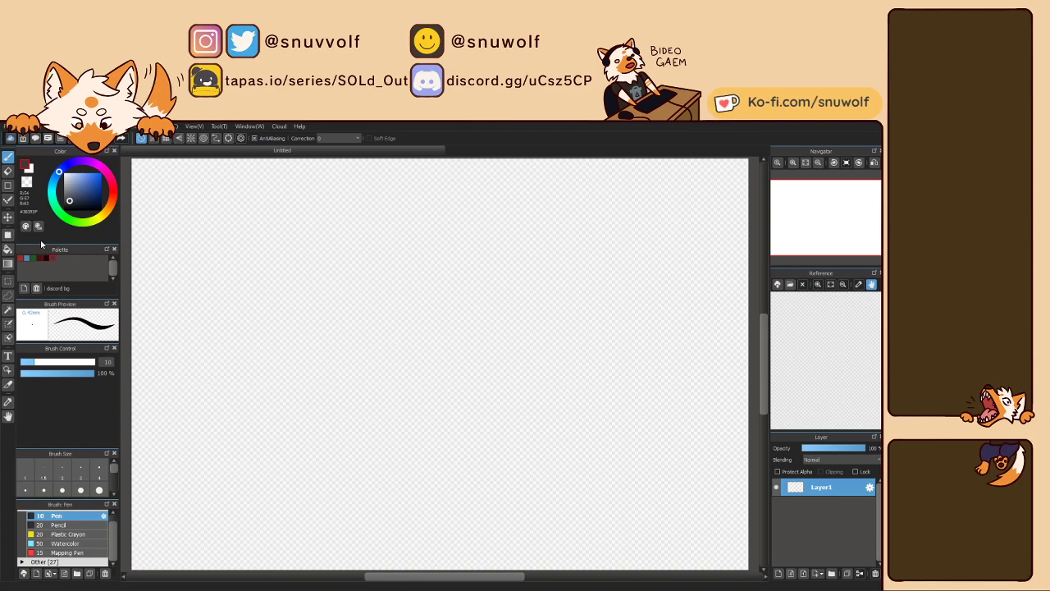
# Step: Pick the dark red Sketch colour from the palette and choose the Plastic Crayon brush
pyautogui.click(22, 259)
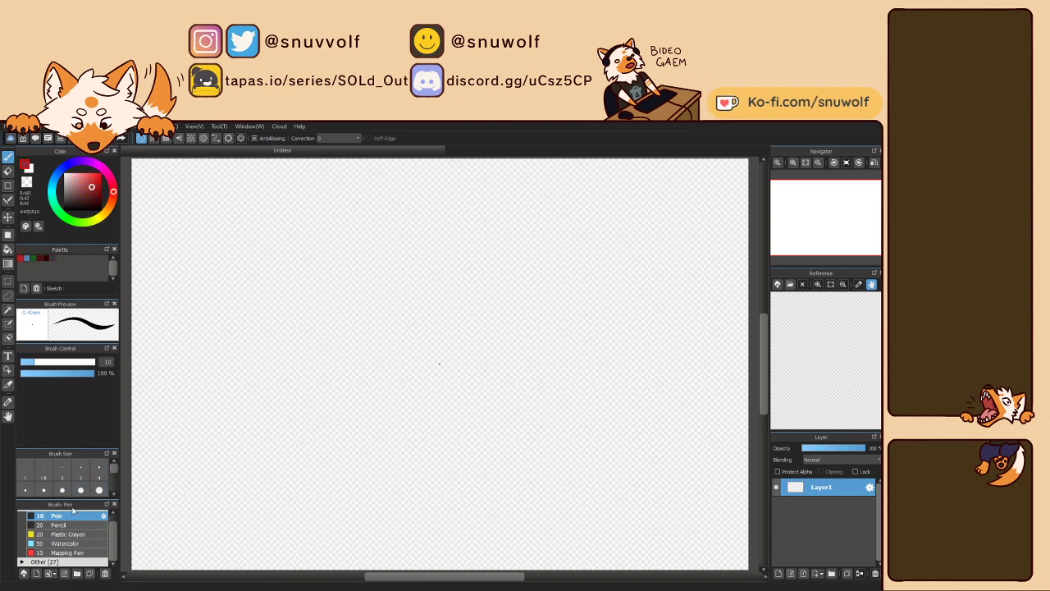
pyautogui.click(82, 537)
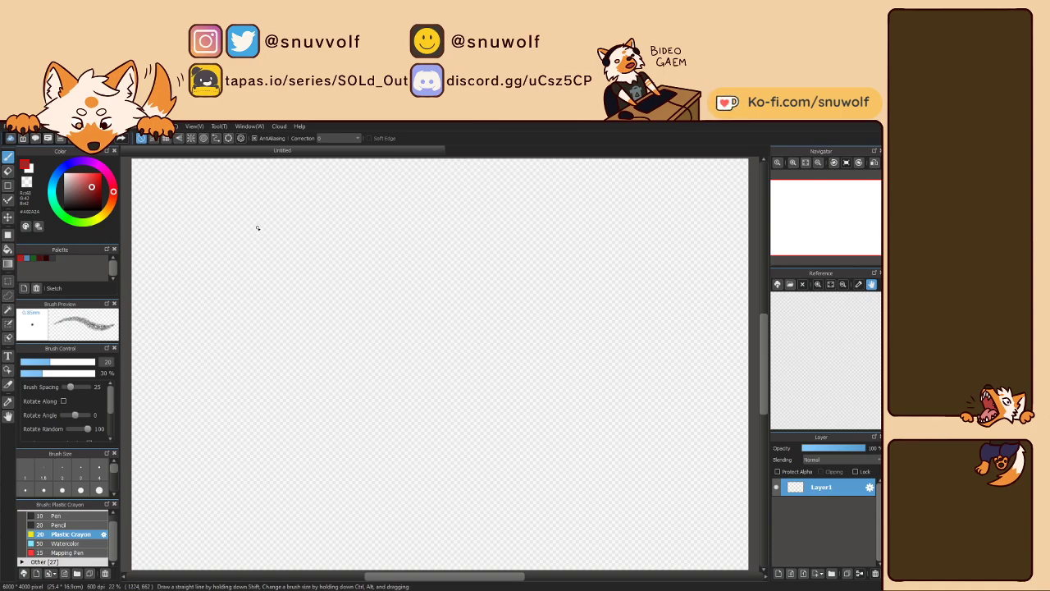
# Step: Try sketching a loose circle of overlapping strokes in the canvas's upper-left area, and undo those strokes
pyautogui.scroll(3, 794, 198)
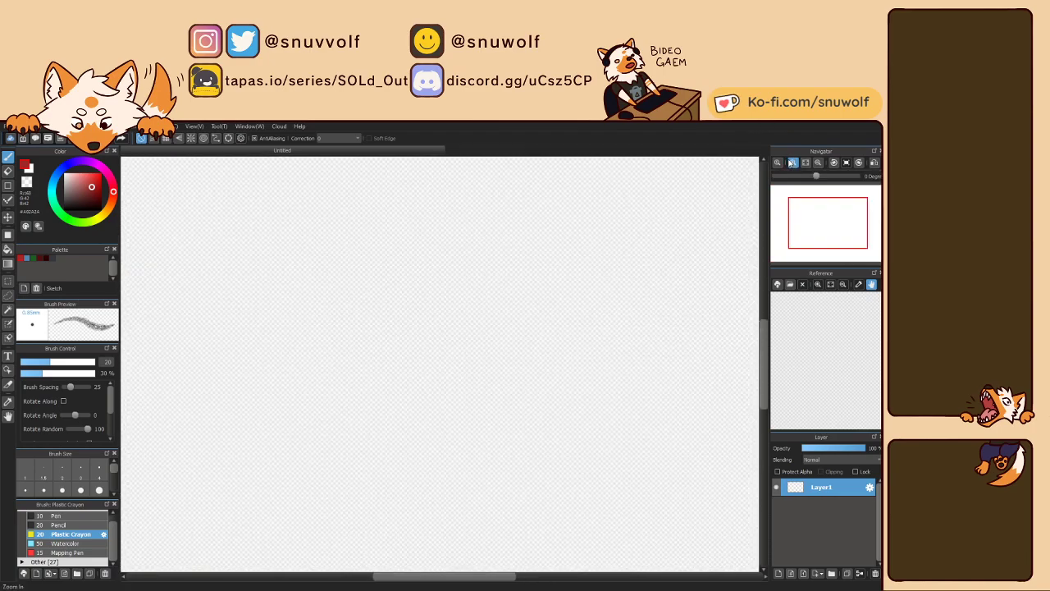
pyautogui.click(794, 199)
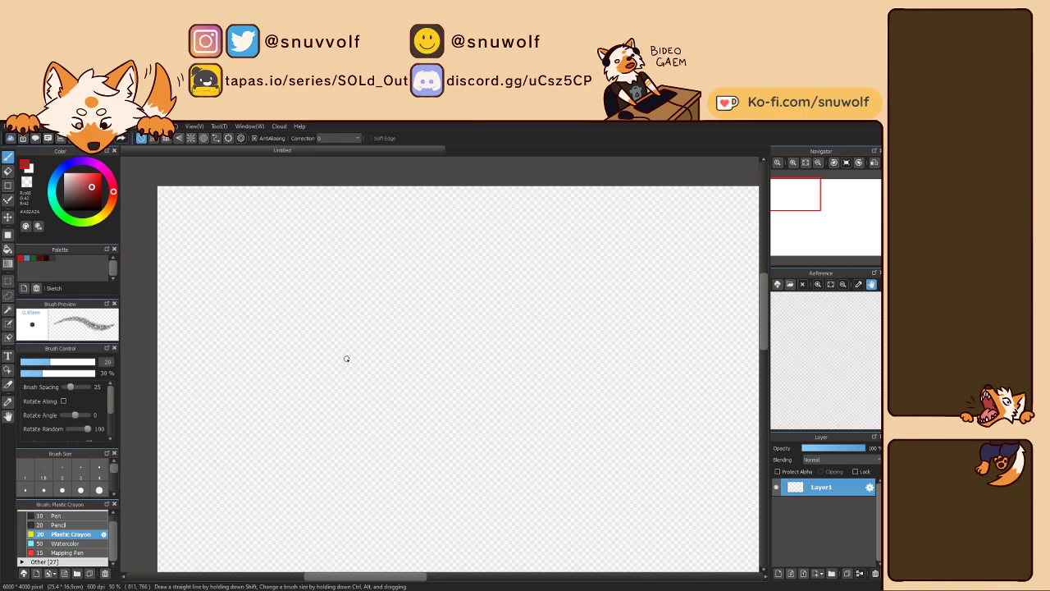
pyautogui.moveTo(405, 309)
pyautogui.mouseDown()
pyautogui.moveTo(402, 380)
pyautogui.moveTo(416, 288)
pyautogui.moveTo(341, 360)
pyautogui.moveTo(455, 350)
pyautogui.moveTo(363, 290)
pyautogui.moveTo(371, 402)
pyautogui.moveTo(441, 350)
pyautogui.mouseUp()
pyautogui.click(818, 161)
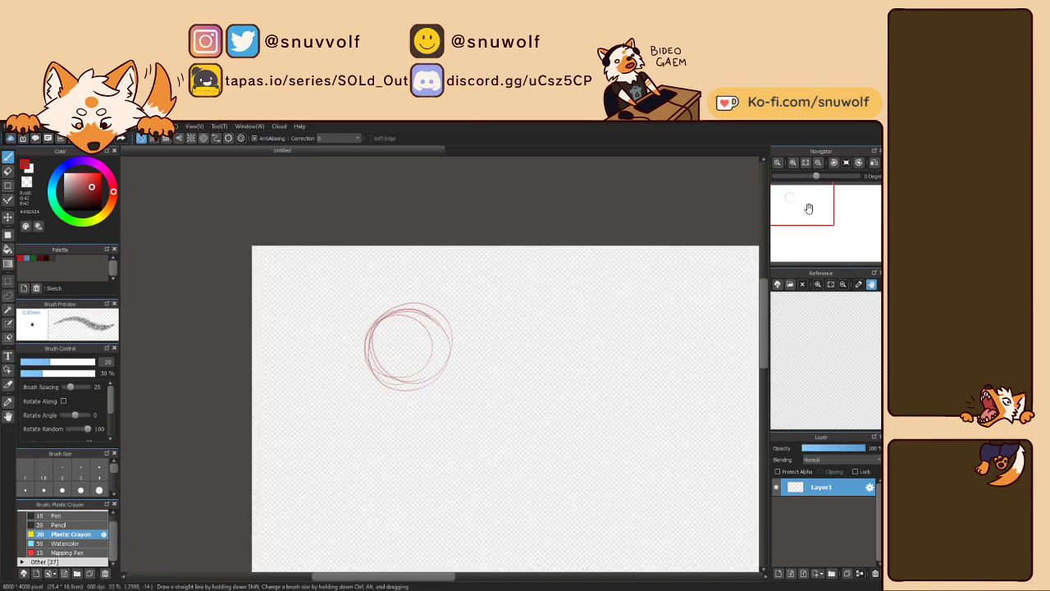
pyautogui.click(805, 212)
pyautogui.moveTo(805, 212); pyautogui.dragTo(809, 204)
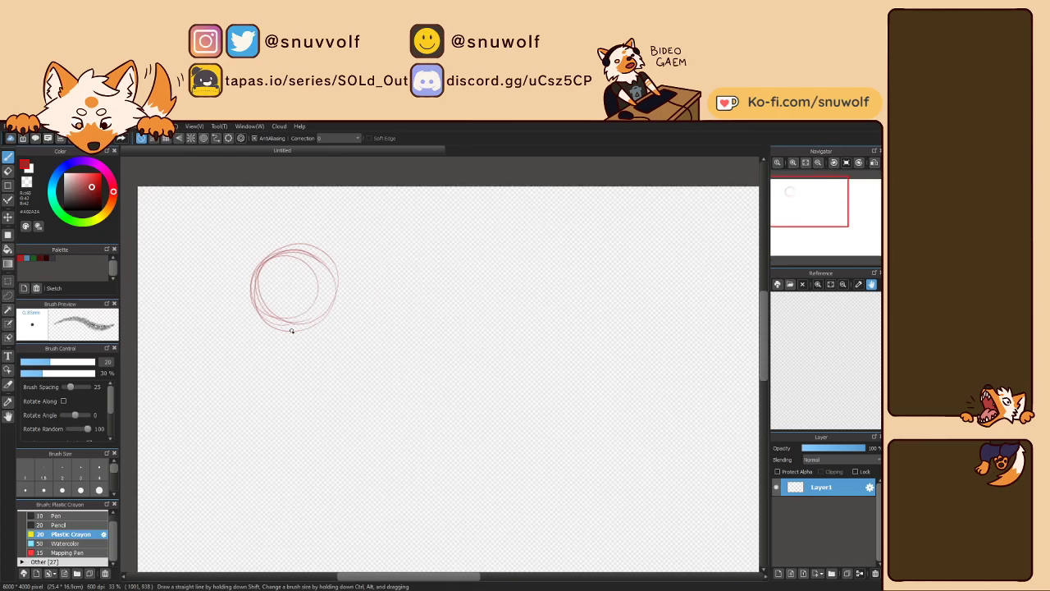
pyautogui.hotkey('ctrl', 'z')
pyautogui.hotkey('ctrl', 'z')
pyautogui.hotkey('ctrl', 'z')
pyautogui.hotkey('ctrl', 'z')
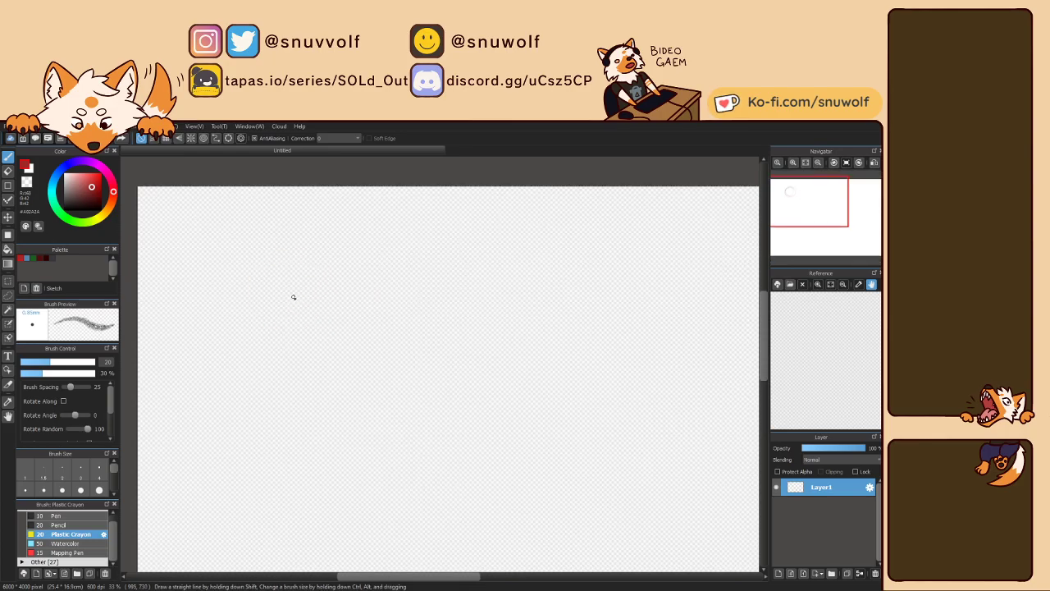
# Step: Try sketching a head circle with curved vertical and horizontal guidelines, and clear it from the layer
pyautogui.moveTo(300, 328)
pyautogui.mouseDown()
pyautogui.moveTo(364, 349)
pyautogui.moveTo(352, 288)
pyautogui.moveTo(301, 329)
pyautogui.moveTo(365, 354)
pyautogui.moveTo(361, 288)
pyautogui.moveTo(300, 321)
pyautogui.moveTo(358, 367)
pyautogui.moveTo(393, 311)
pyautogui.moveTo(308, 303)
pyautogui.moveTo(340, 374)
pyautogui.moveTo(384, 341)
pyautogui.moveTo(350, 305)
pyautogui.moveTo(393, 333)
pyautogui.moveTo(362, 346)
pyautogui.moveTo(366, 359)
pyautogui.moveTo(322, 327)
pyautogui.moveTo(370, 311)
pyautogui.moveTo(365, 342)
pyautogui.moveTo(338, 371)
pyautogui.moveTo(338, 293)
pyautogui.moveTo(344, 384)
pyautogui.mouseUp()
pyautogui.moveTo(330, 287); pyautogui.dragTo(340, 380)
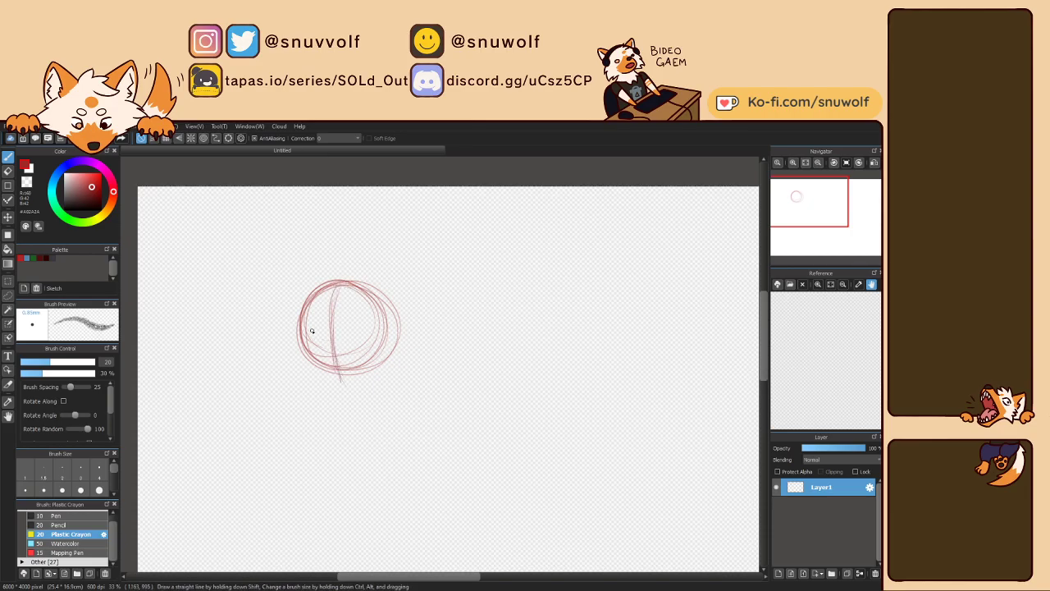
pyautogui.moveTo(306, 332)
pyautogui.mouseDown()
pyautogui.moveTo(302, 342)
pyautogui.moveTo(378, 345)
pyautogui.mouseUp()
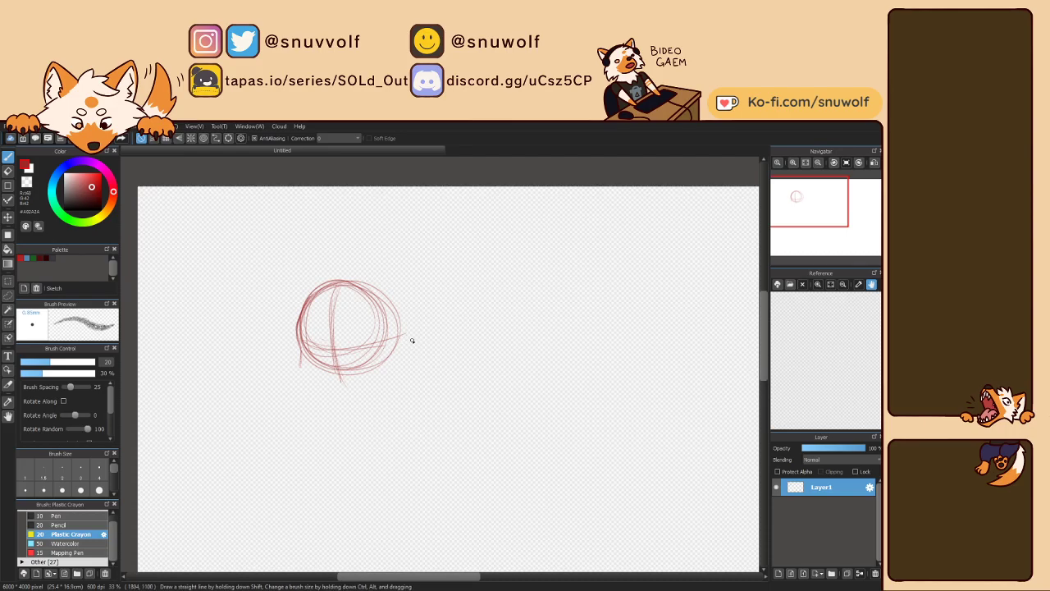
pyautogui.press('Delete')
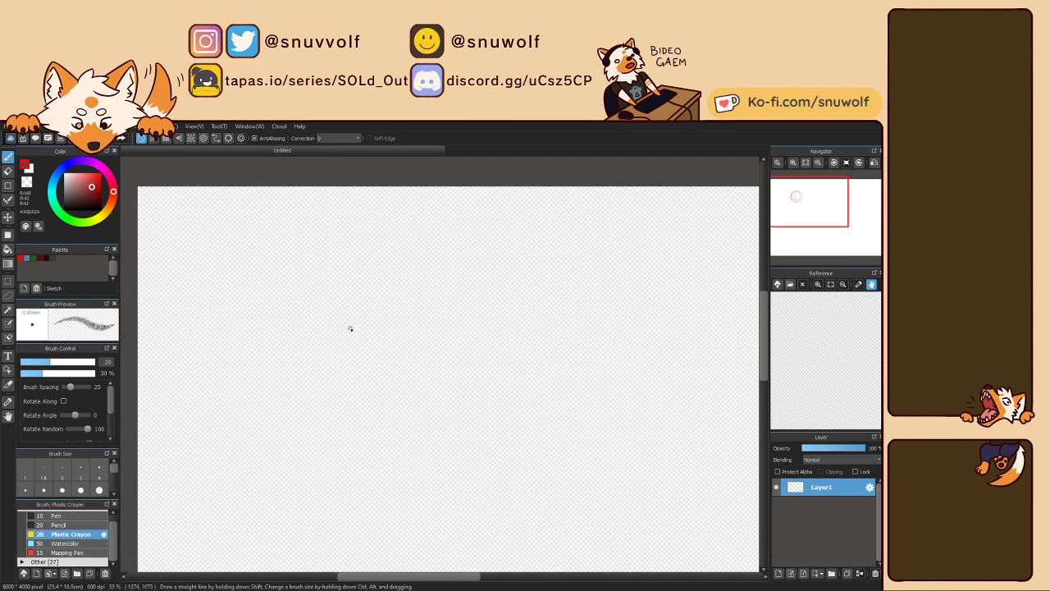
# Step: Sketch a head circle of overlapping strokes with a curved vertical centre line left of its middle and a low horizontal guideline
pyautogui.moveTo(345, 302)
pyautogui.mouseDown()
pyautogui.moveTo(313, 334)
pyautogui.moveTo(341, 360)
pyautogui.moveTo(376, 338)
pyautogui.moveTo(354, 302)
pyautogui.moveTo(318, 321)
pyautogui.moveTo(325, 356)
pyautogui.moveTo(379, 359)
pyautogui.moveTo(381, 315)
pyautogui.moveTo(341, 303)
pyautogui.moveTo(309, 334)
pyautogui.moveTo(314, 367)
pyautogui.moveTo(369, 338)
pyautogui.mouseUp()
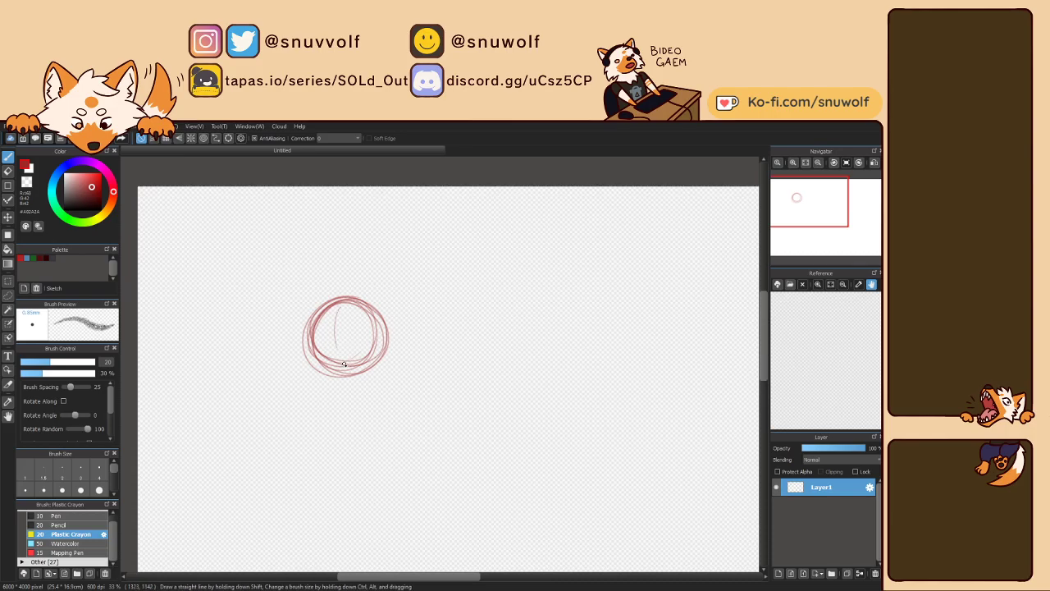
pyautogui.moveTo(337, 300); pyautogui.dragTo(342, 377)
pyautogui.moveTo(307, 347)
pyautogui.mouseDown()
pyautogui.moveTo(379, 339)
pyautogui.moveTo(305, 350)
pyautogui.moveTo(371, 353)
pyautogui.moveTo(373, 339)
pyautogui.moveTo(311, 346)
pyautogui.moveTo(386, 347)
pyautogui.mouseUp()
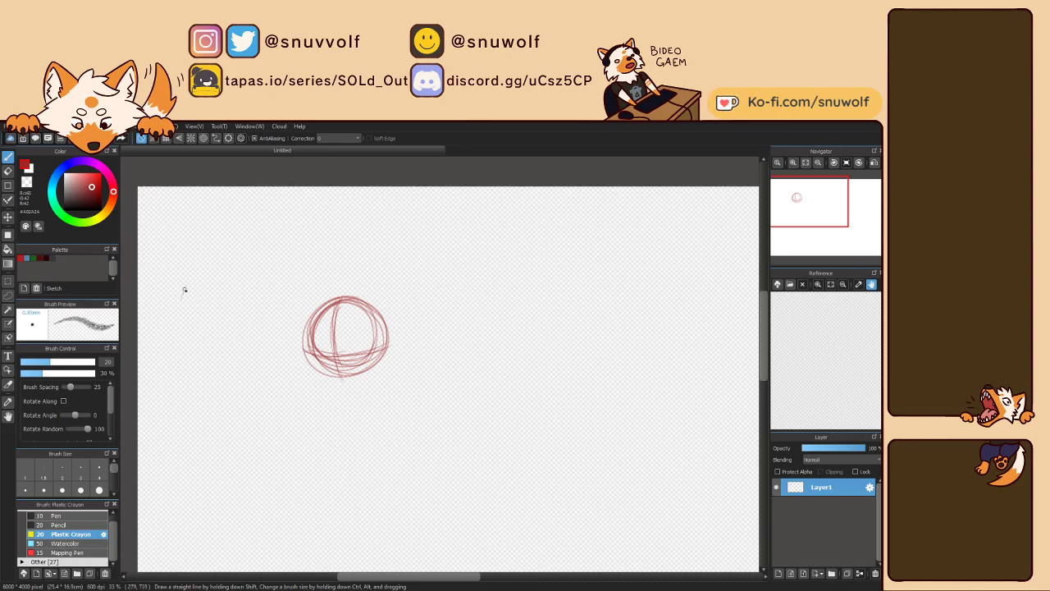
# Step: Draw an almond-shaped eye outline with upper and lower lid strokes to the left of the head circle
pyautogui.moveTo(184, 288); pyautogui.dragTo(181, 300)
pyautogui.moveTo(181, 298); pyautogui.dragTo(181, 303)
pyautogui.moveTo(185, 287); pyautogui.dragTo(208, 279)
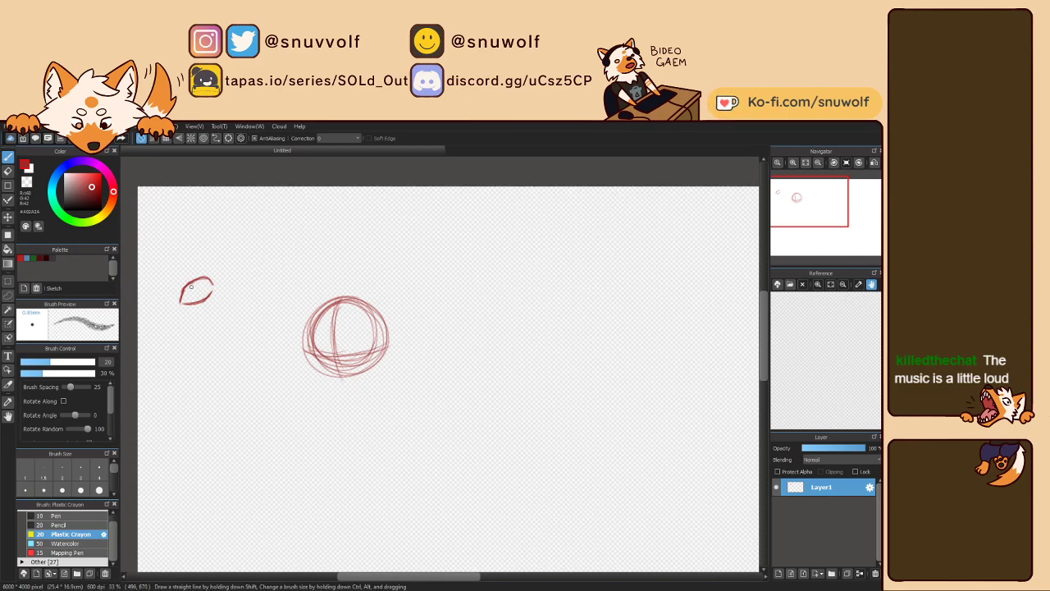
# Step: Lasso the eye outline and transform it, rotating it slightly clockwise and moving it closer to the head circle
pyautogui.click(778, 162)
pyautogui.click(792, 163)
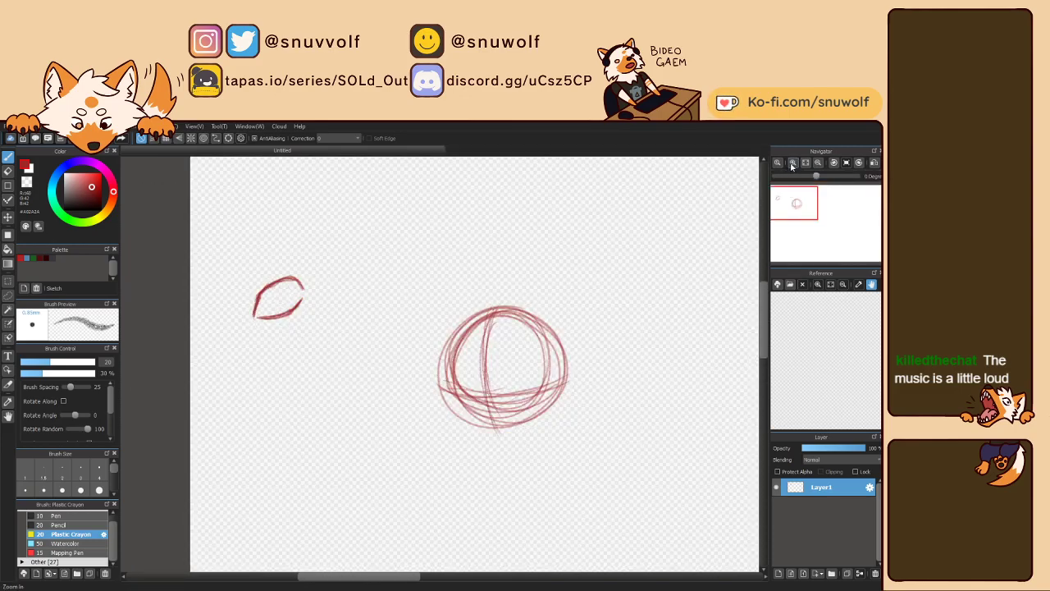
pyautogui.press('l')
pyautogui.moveTo(312, 315); pyautogui.dragTo(281, 256)
pyautogui.hotkey('ctrl', 't')
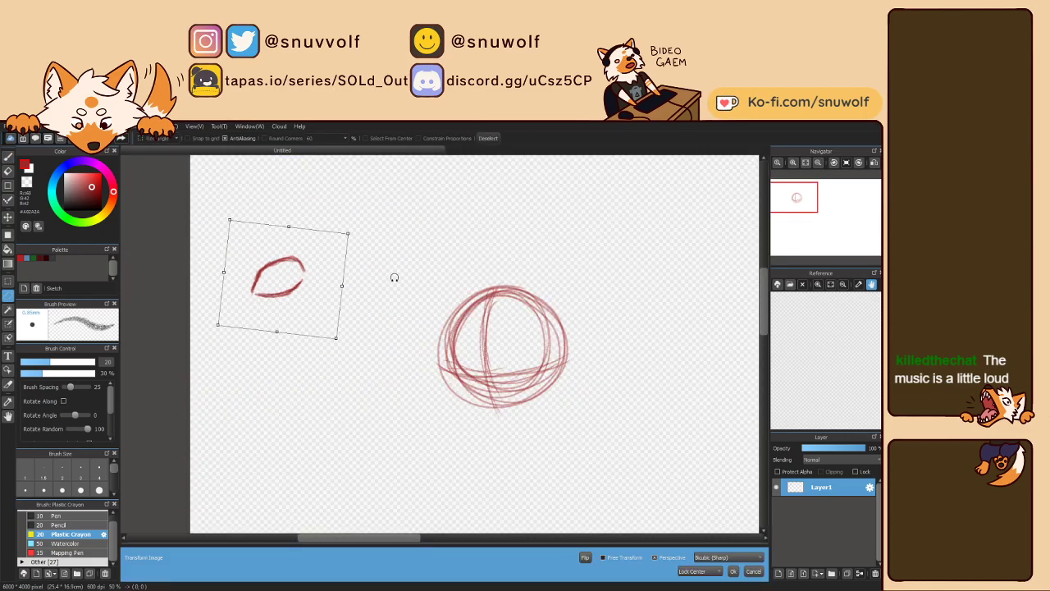
pyautogui.click(732, 571)
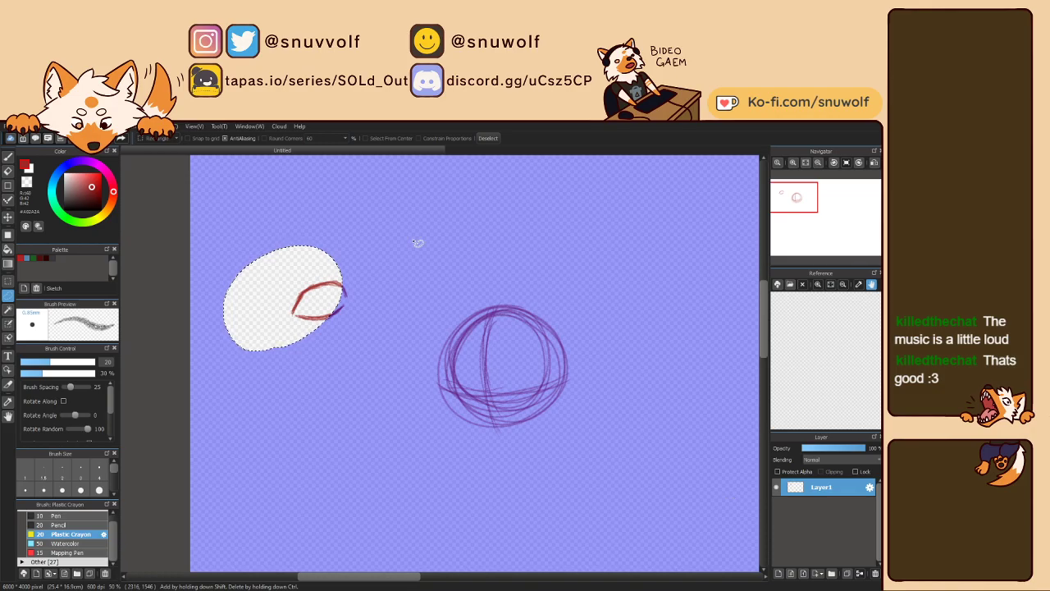
pyautogui.hotkey('ctrl', 'd')
# Step: Draw a round iris inside the eye outline and a curved eyelid crease above the upper lid
pyautogui.press('b')
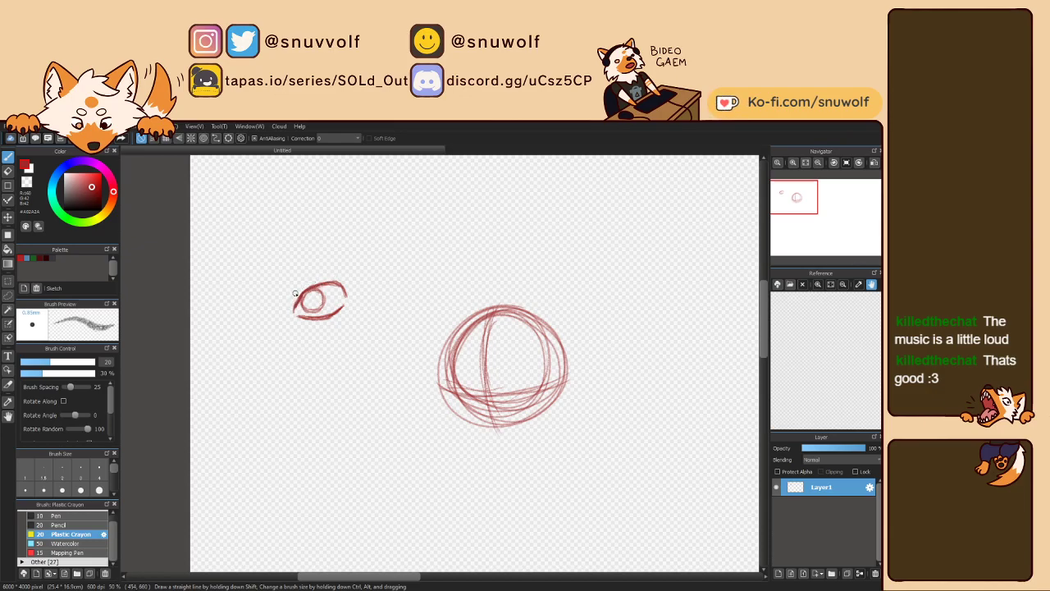
pyautogui.moveTo(300, 288); pyautogui.dragTo(312, 282)
pyautogui.press('Left')
pyautogui.press('Left')
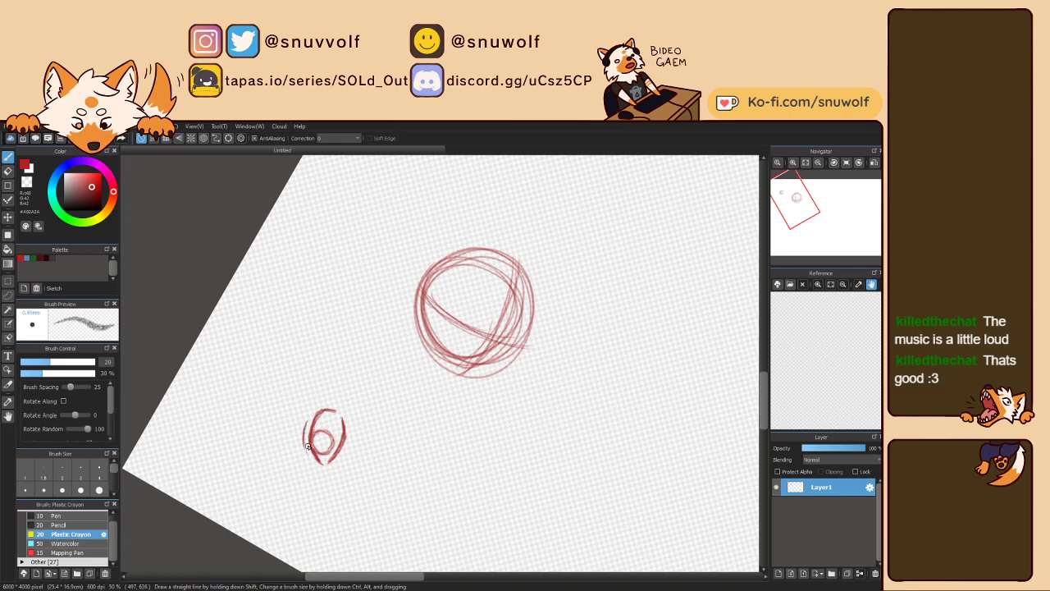
pyautogui.press('Right')
pyautogui.press('Right')
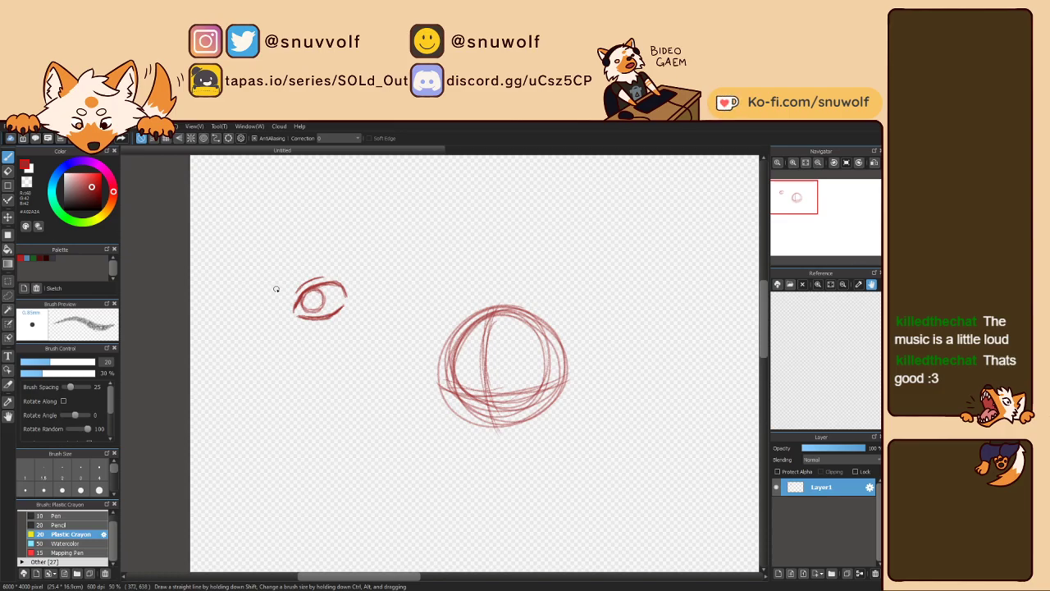
# Step: Draw the first short eyebrow strokes above the eye, and shift the lassoed eye slightly down and to the left
pyautogui.moveTo(276, 283); pyautogui.dragTo(284, 284)
pyautogui.press('l')
pyautogui.moveTo(290, 321)
pyautogui.mouseDown()
pyautogui.moveTo(288, 307)
pyautogui.moveTo(312, 277)
pyautogui.moveTo(352, 332)
pyautogui.moveTo(310, 335)
pyautogui.moveTo(307, 308)
pyautogui.mouseUp()
pyautogui.press('v')
pyautogui.hotkey('ctrl', 'd')
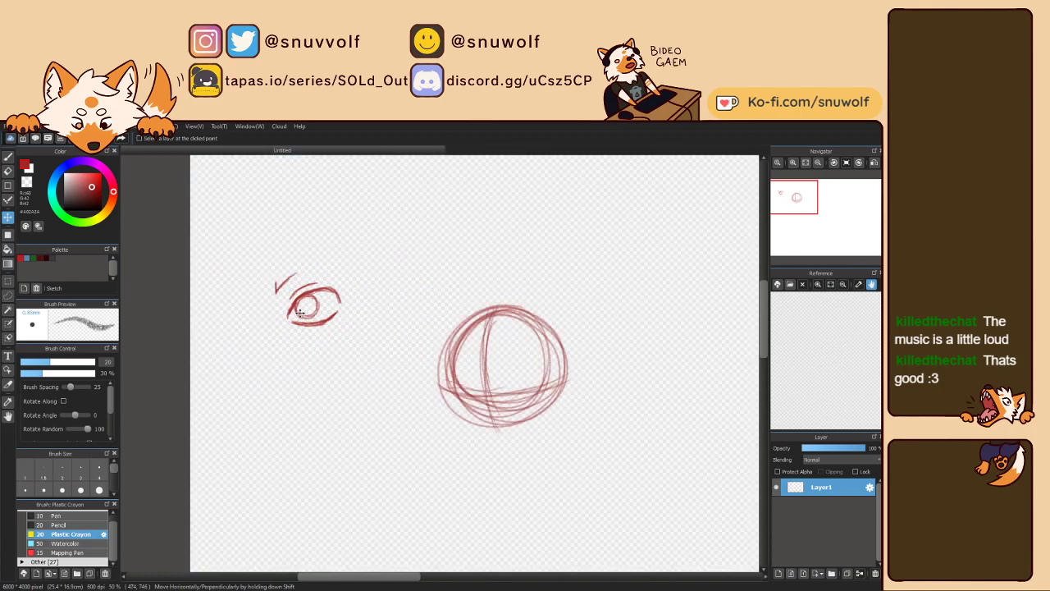
# Step: Outline a thick arched eyebrow above the eye and shade it in with the Plastic Crayon
pyautogui.press('b')
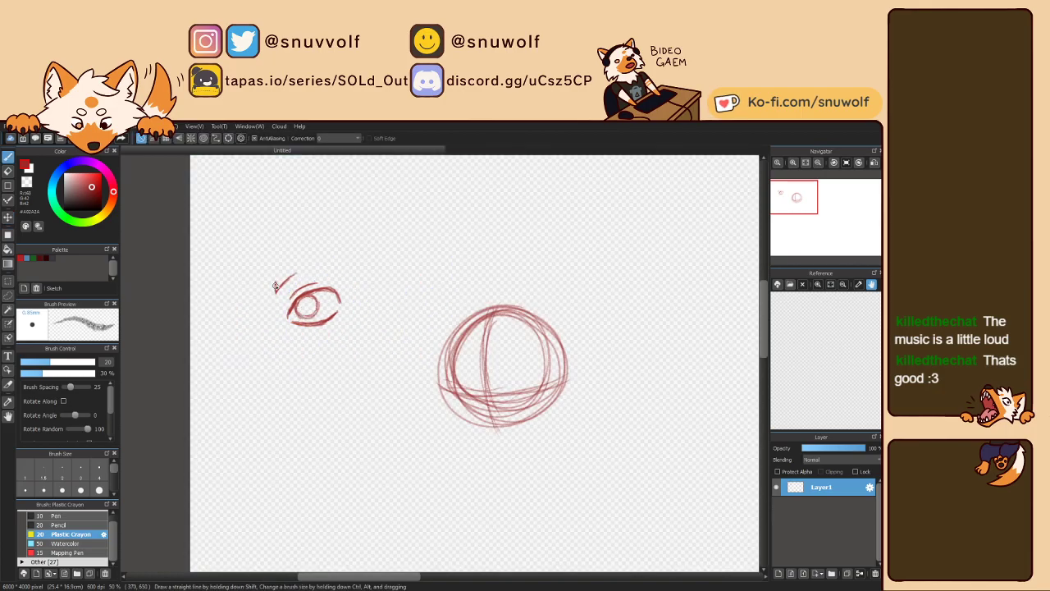
pyautogui.moveTo(277, 286)
pyautogui.mouseDown()
pyautogui.moveTo(277, 274)
pyautogui.moveTo(307, 260)
pyautogui.moveTo(335, 264)
pyautogui.moveTo(299, 274)
pyautogui.moveTo(315, 269)
pyautogui.mouseUp()
pyautogui.press('Left')
pyautogui.press('Left')
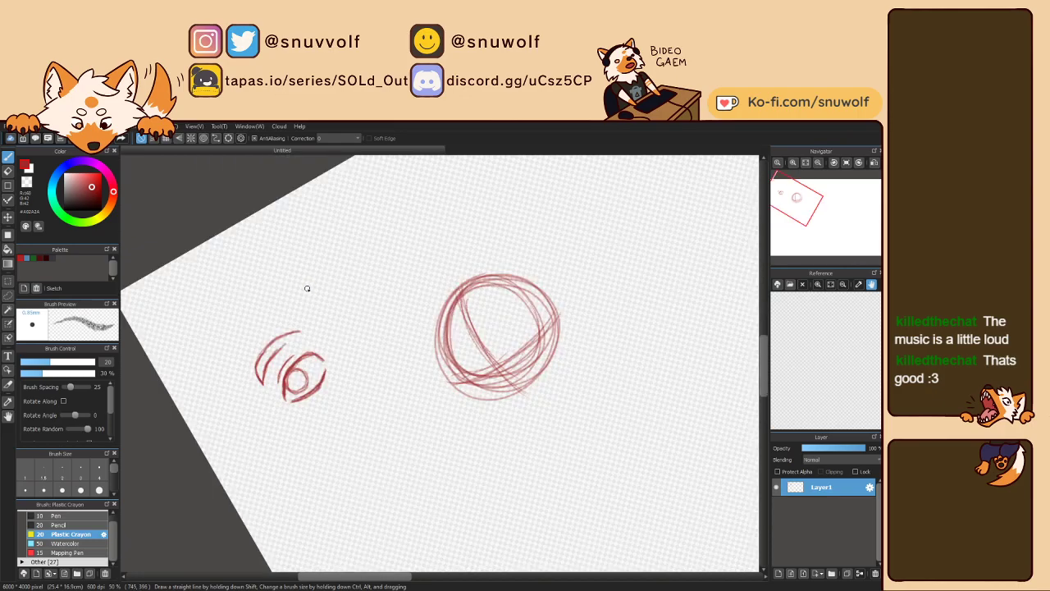
pyautogui.press('Right')
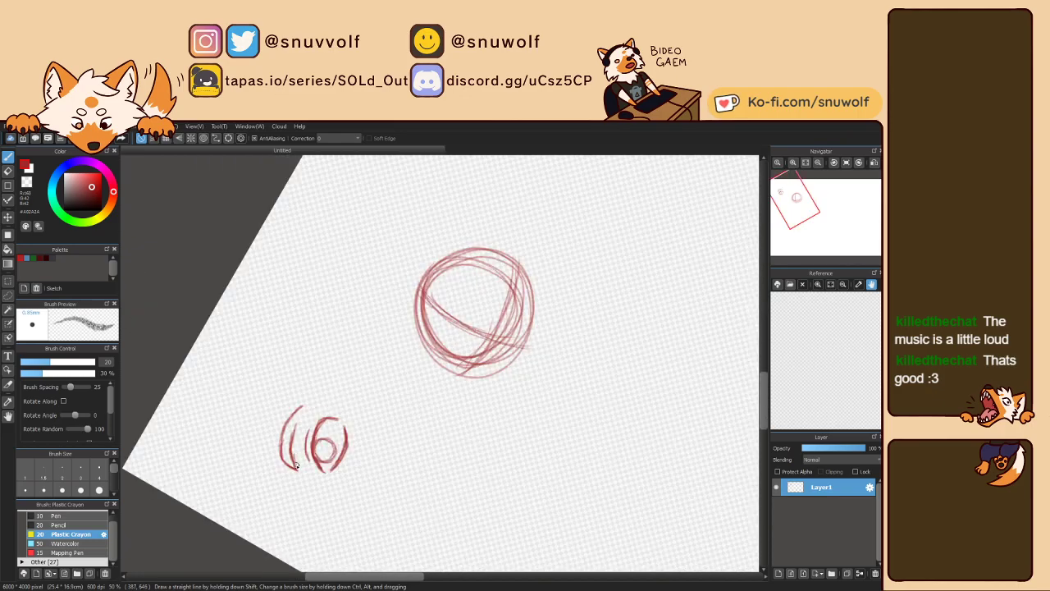
pyautogui.moveTo(297, 464)
pyautogui.mouseDown()
pyautogui.moveTo(303, 411)
pyautogui.moveTo(290, 412)
pyautogui.moveTo(282, 459)
pyautogui.mouseUp()
pyautogui.moveTo(292, 420)
pyautogui.mouseDown()
pyautogui.moveTo(286, 447)
pyautogui.moveTo(292, 415)
pyautogui.mouseUp()
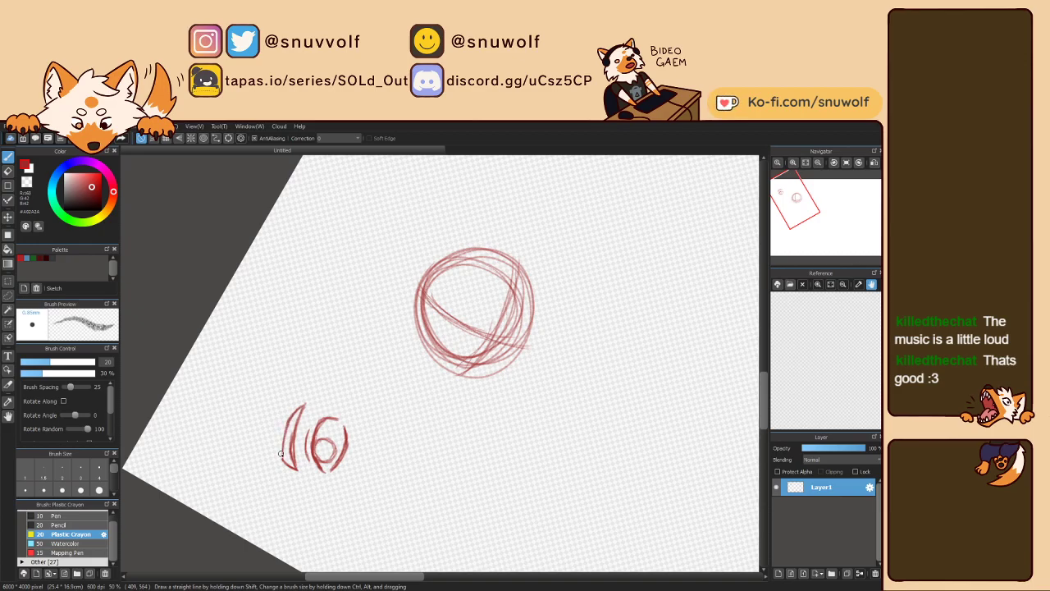
pyautogui.hotkey('ctrl', 'alt', '0')
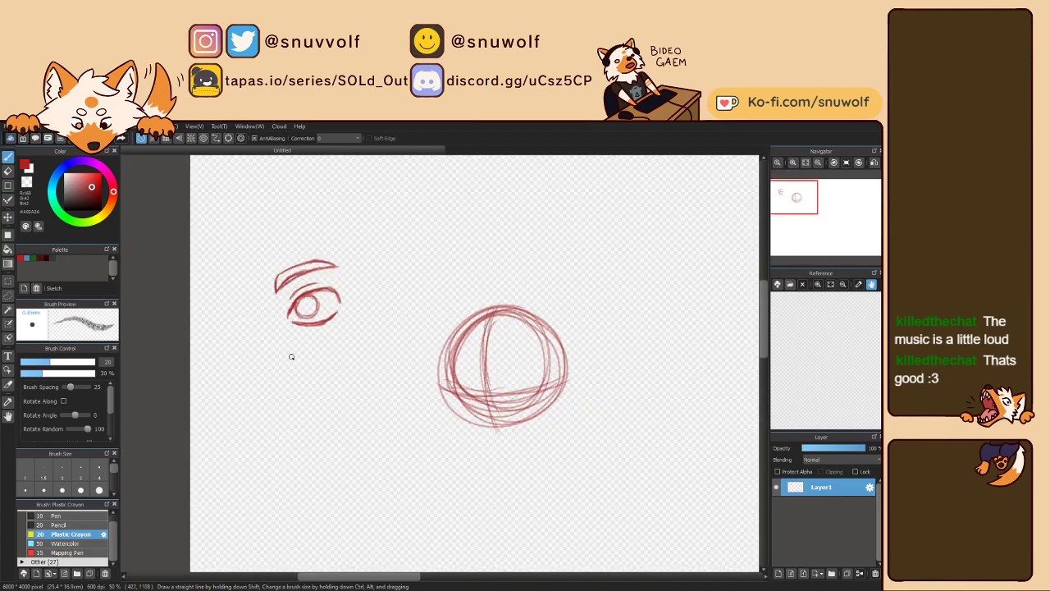
pyautogui.moveTo(278, 277)
pyautogui.mouseDown()
pyautogui.moveTo(276, 290)
pyautogui.moveTo(294, 268)
pyautogui.moveTo(331, 263)
pyautogui.mouseUp()
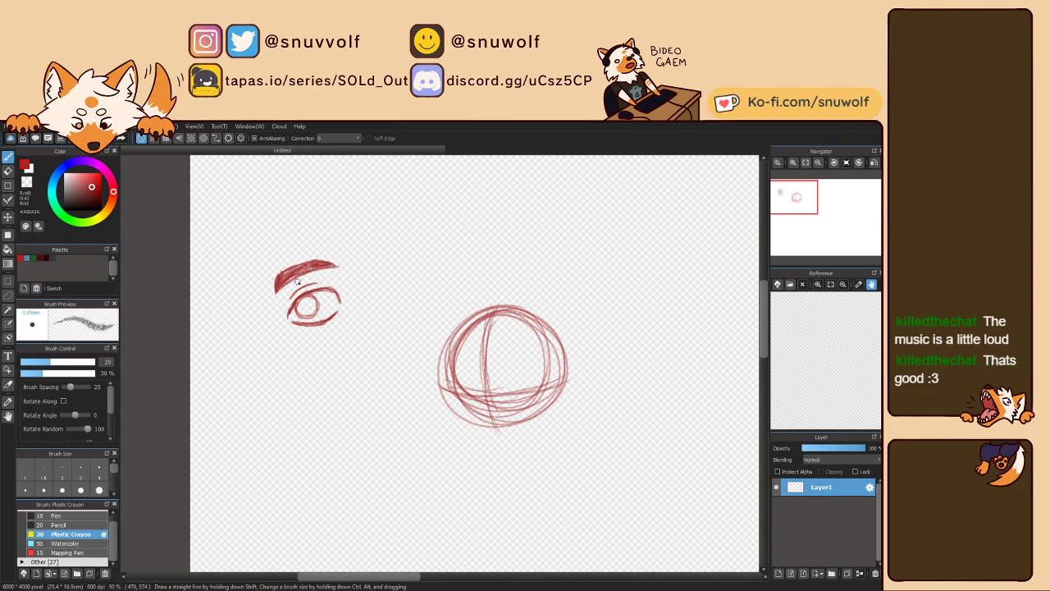
# Step: Lasso the eyebrow and mesh-transform it, rotating it slightly clockwise and reshaping its arch
pyautogui.press('l')
pyautogui.moveTo(266, 283)
pyautogui.mouseDown()
pyautogui.moveTo(349, 277)
pyautogui.moveTo(261, 300)
pyautogui.mouseUp()
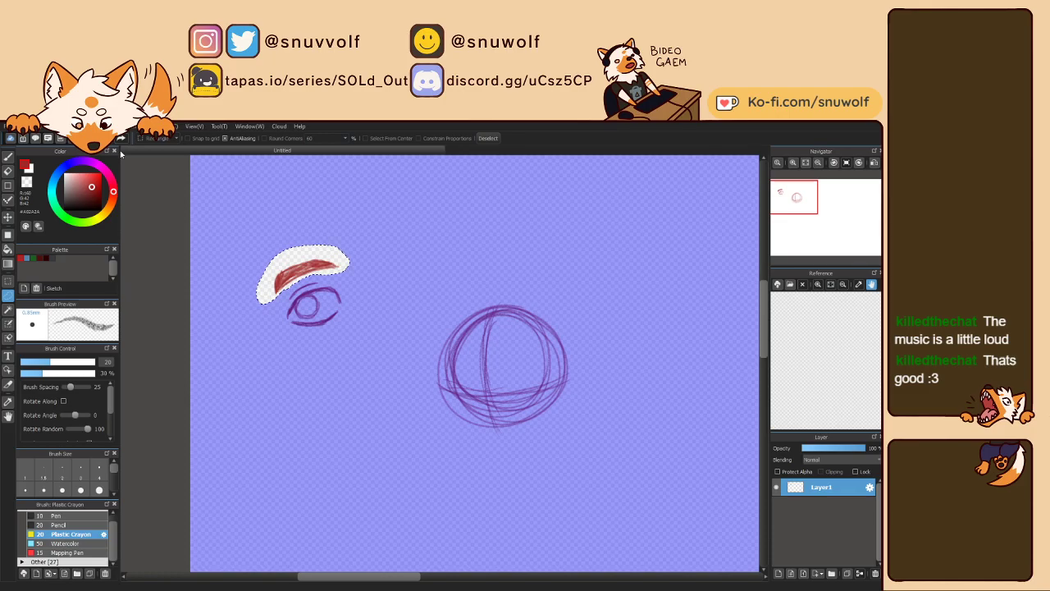
pyautogui.hotkey('ctrl', 'shift', 't')
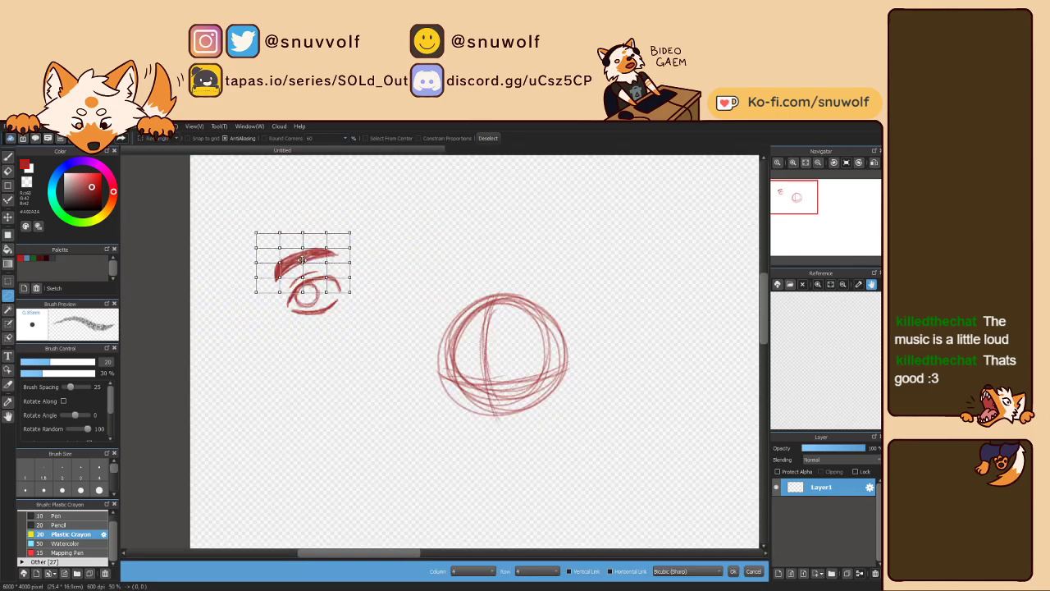
pyautogui.moveTo(376, 255); pyautogui.dragTo(375, 267)
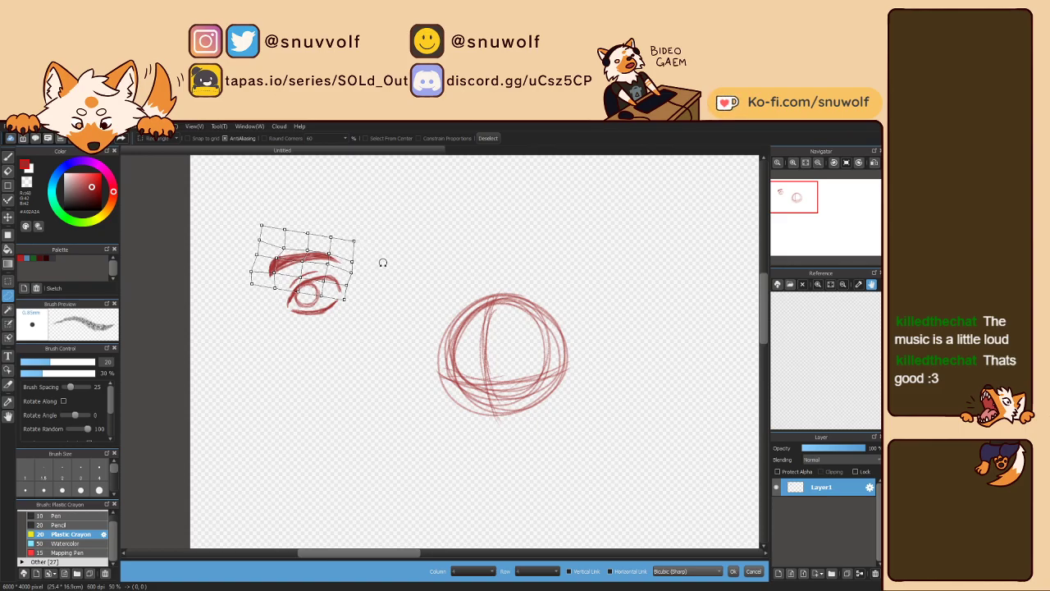
pyautogui.moveTo(321, 256); pyautogui.dragTo(326, 259)
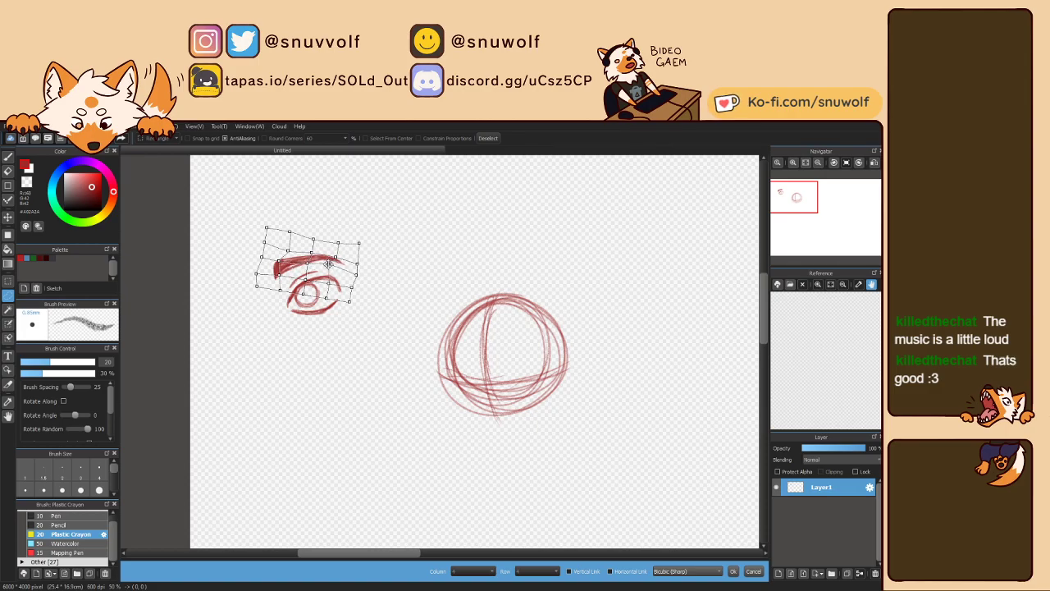
pyautogui.click(732, 571)
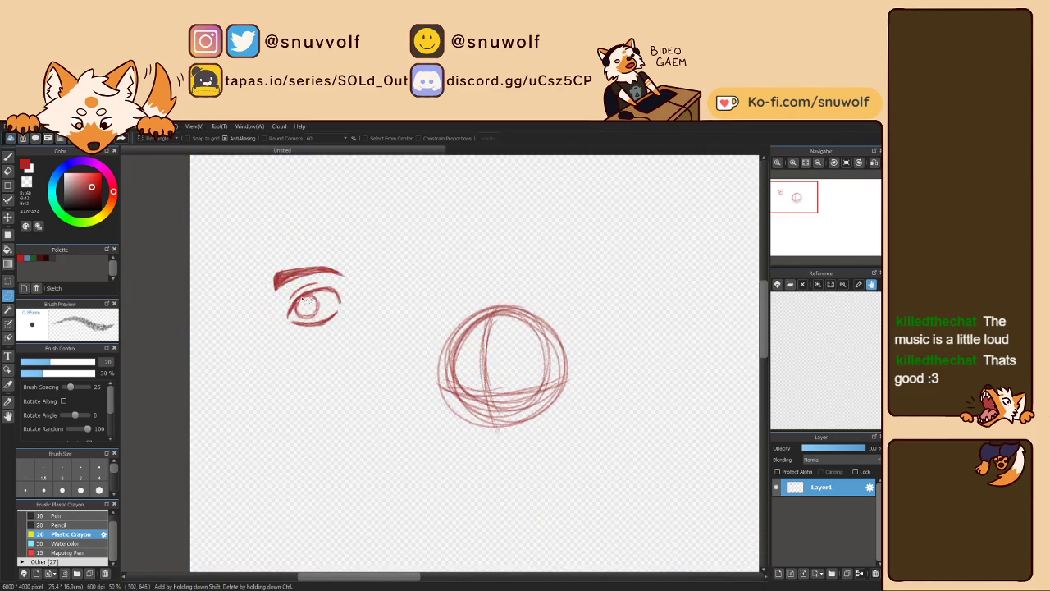
# Step: Thin the eyebrow along its lower edge, and delete the whole eyebrow with a lasso selection
pyautogui.press('b')
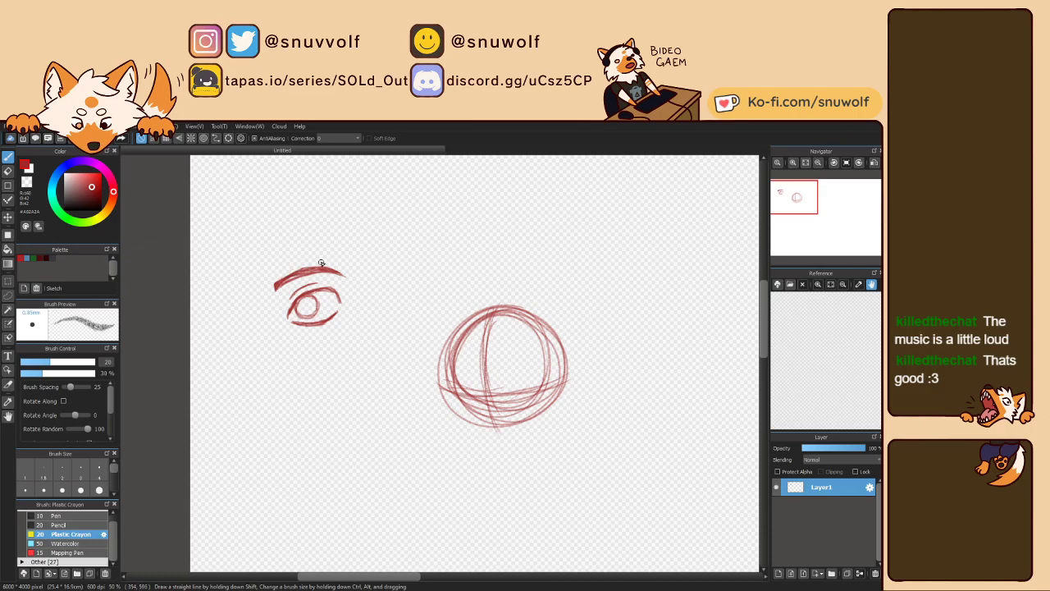
pyautogui.press('l')
pyautogui.moveTo(283, 292)
pyautogui.mouseDown()
pyautogui.moveTo(289, 259)
pyautogui.moveTo(362, 275)
pyautogui.moveTo(300, 287)
pyautogui.mouseUp()
pyautogui.press('Delete')
pyautogui.hotkey('ctrl', 'd')
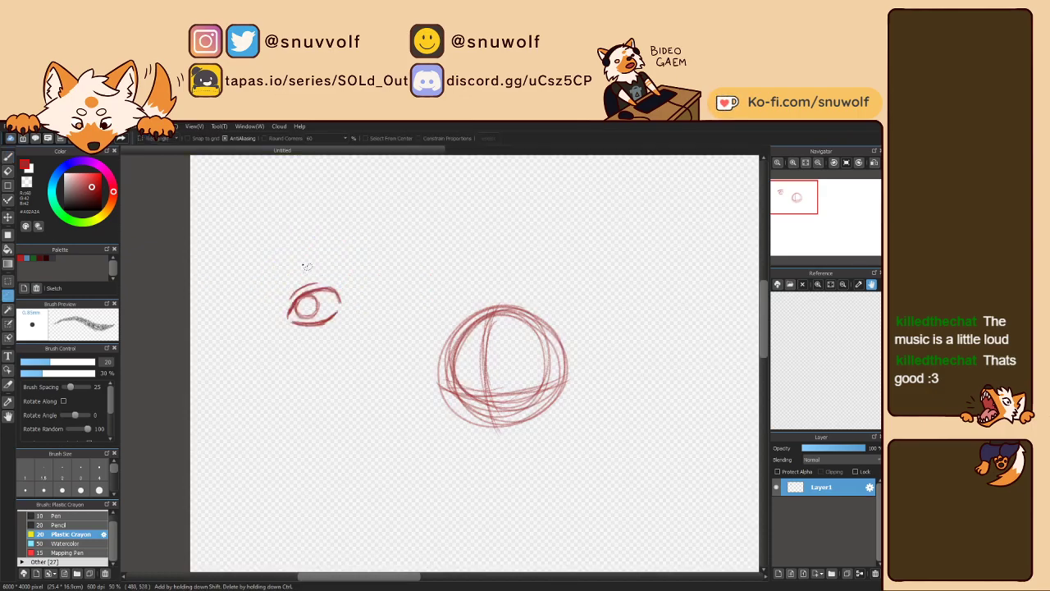
pyautogui.press('b')
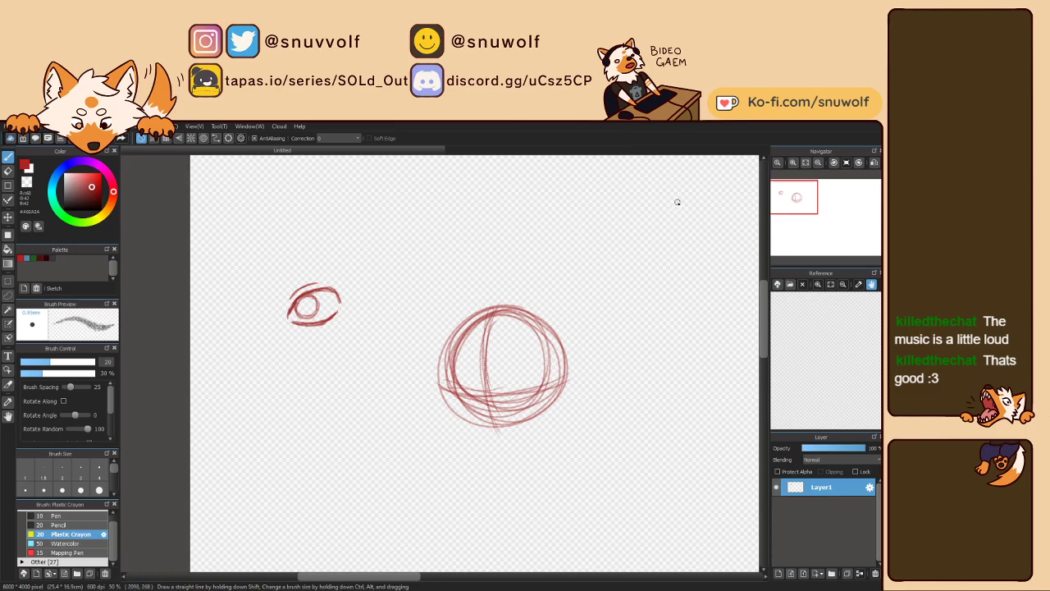
pyautogui.moveTo(790, 200); pyautogui.dragTo(785, 200)
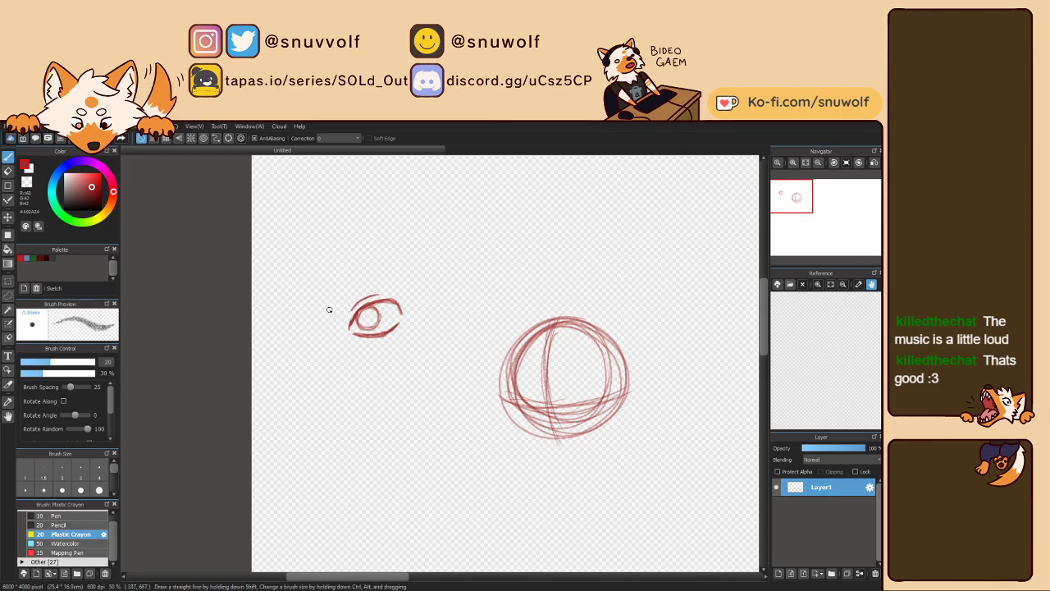
# Step: Redraw a thick arched eyebrow above the eye, shade it in, and taper its outer tail to a point
pyautogui.moveTo(329, 306)
pyautogui.mouseDown()
pyautogui.moveTo(365, 284)
pyautogui.moveTo(350, 285)
pyautogui.moveTo(402, 283)
pyautogui.moveTo(329, 304)
pyautogui.mouseUp()
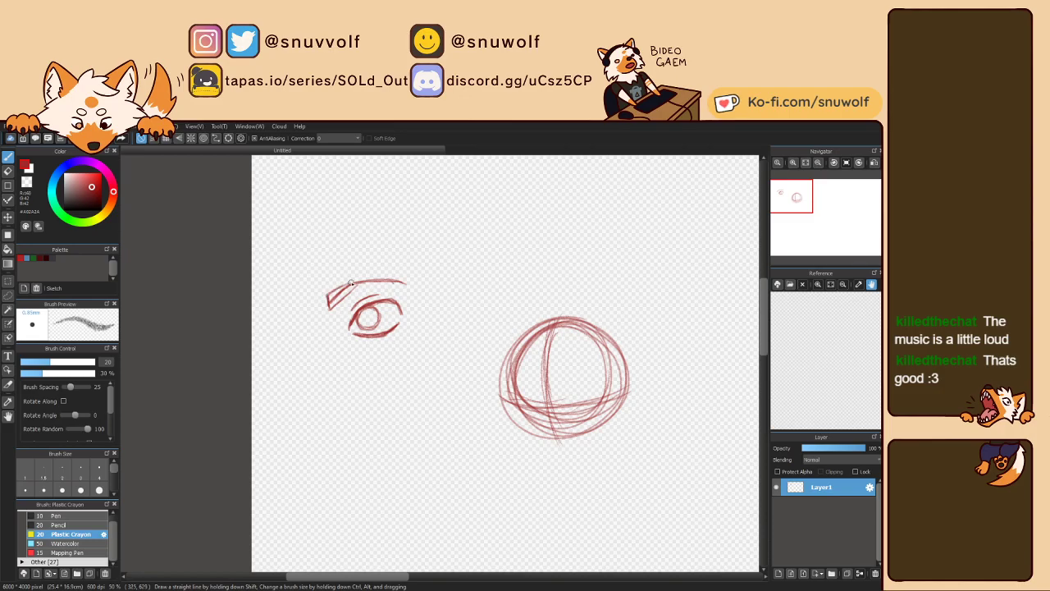
pyautogui.moveTo(332, 289); pyautogui.dragTo(365, 278)
pyautogui.moveTo(373, 296)
pyautogui.mouseDown()
pyautogui.moveTo(364, 286)
pyautogui.moveTo(336, 410)
pyautogui.moveTo(344, 361)
pyautogui.moveTo(402, 285)
pyautogui.mouseUp()
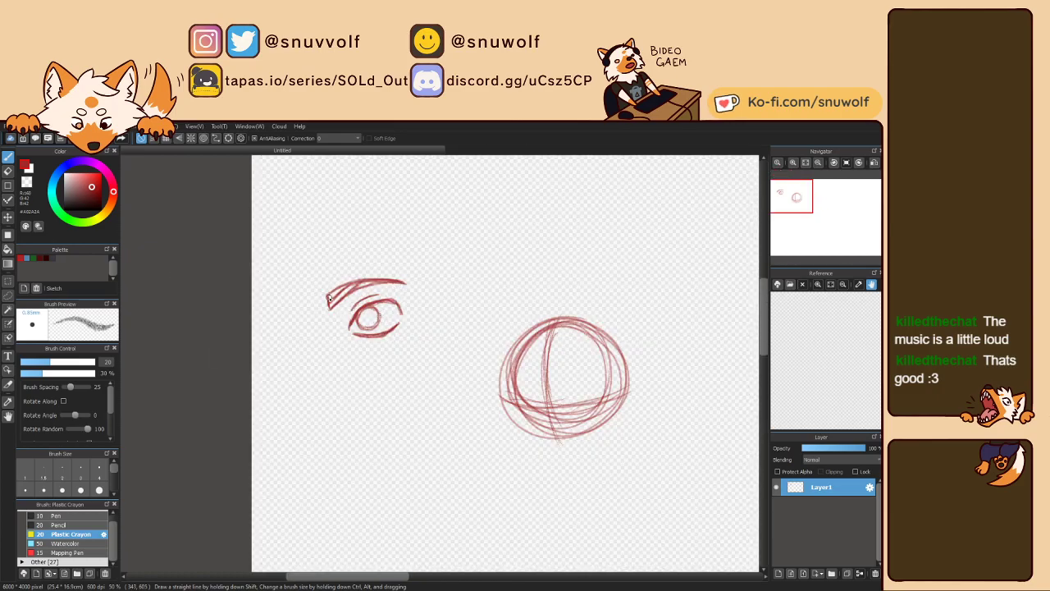
pyautogui.moveTo(328, 295); pyautogui.dragTo(330, 308)
pyautogui.moveTo(349, 286); pyautogui.dragTo(363, 283)
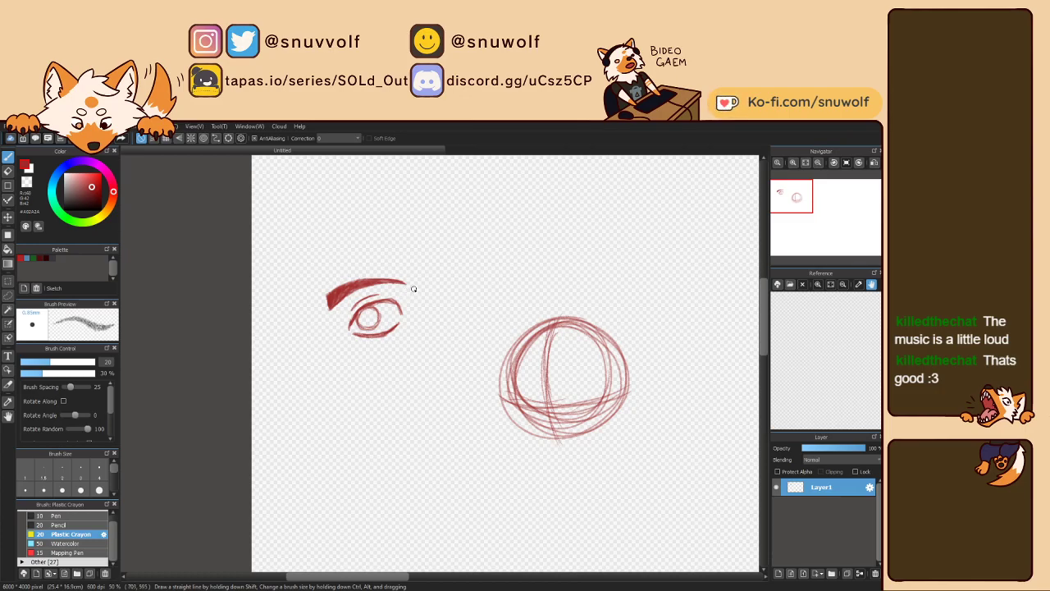
pyautogui.moveTo(413, 289); pyautogui.dragTo(406, 284)
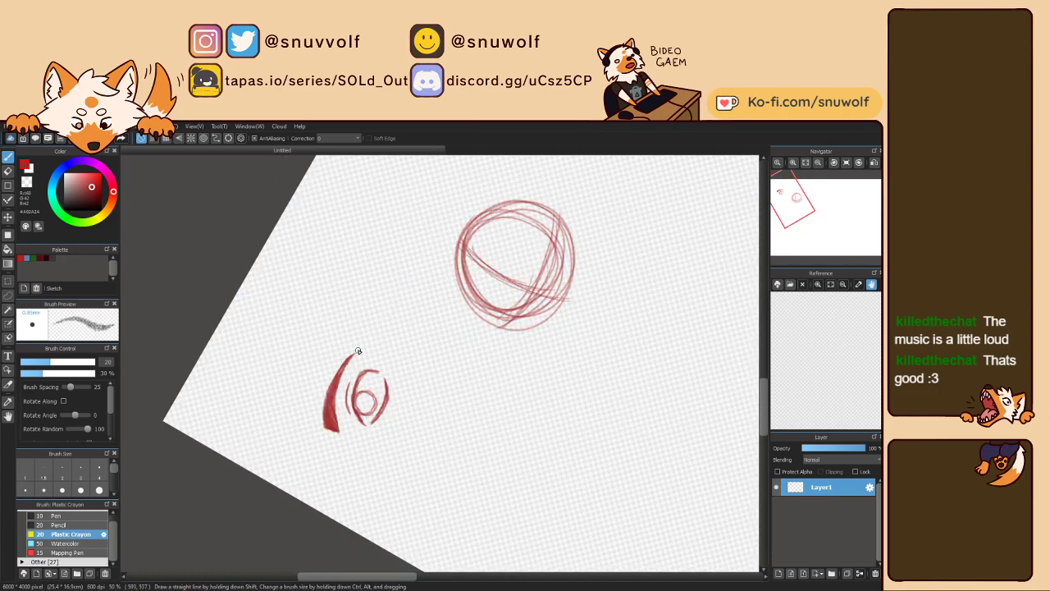
pyautogui.press('Right')
pyautogui.press('Right')
pyautogui.press('Right')
pyautogui.press('Right')
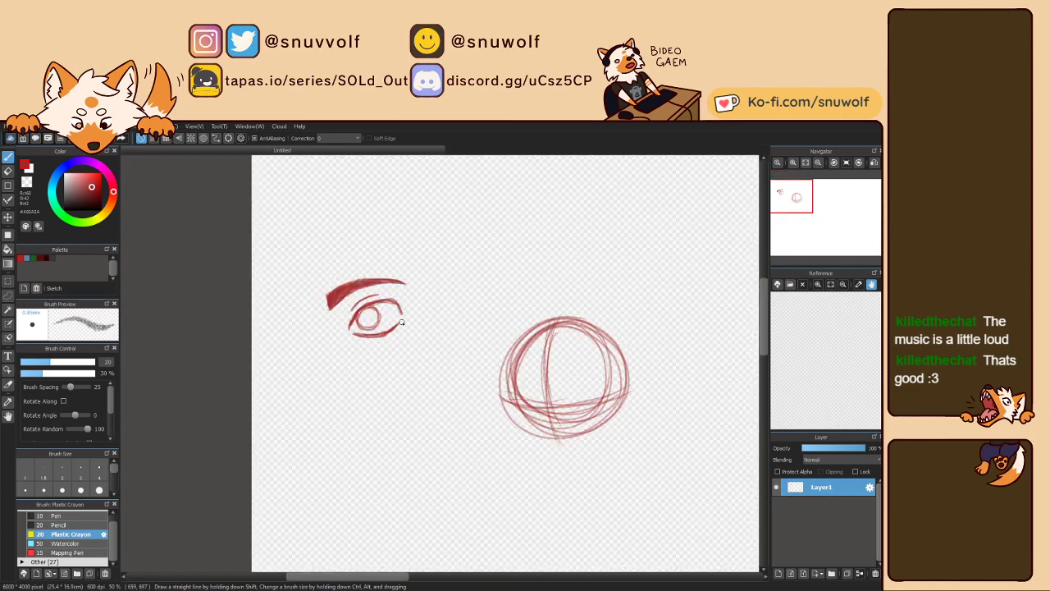
# Step: Lasso the eyebrow and transform it, rotating it slightly clockwise and shifting it a little to the right
pyautogui.press('m')
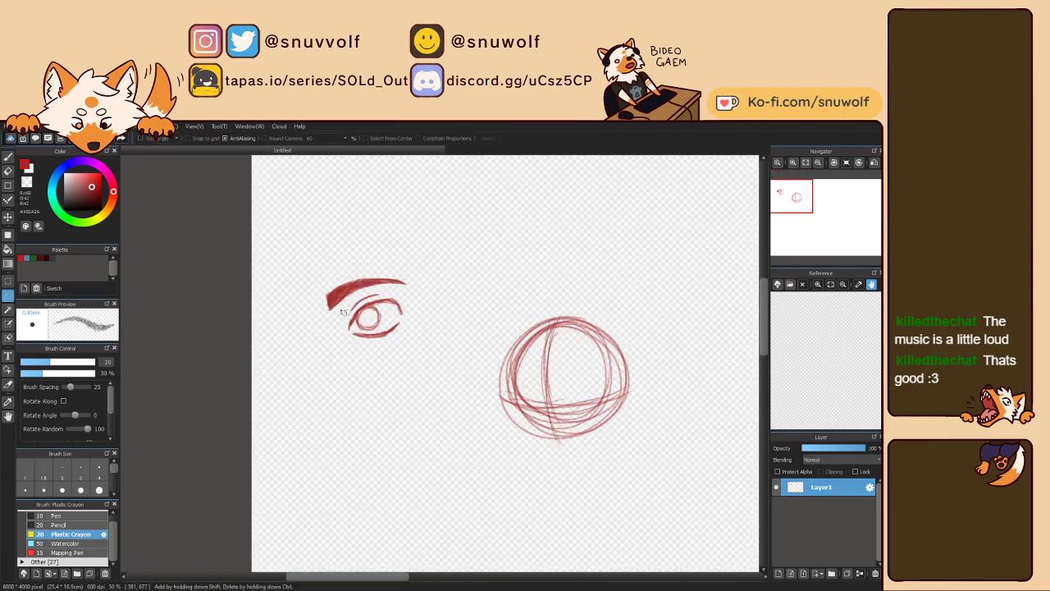
pyautogui.moveTo(343, 312)
pyautogui.mouseDown()
pyautogui.moveTo(330, 276)
pyautogui.moveTo(405, 264)
pyautogui.moveTo(423, 287)
pyautogui.moveTo(346, 311)
pyautogui.mouseUp()
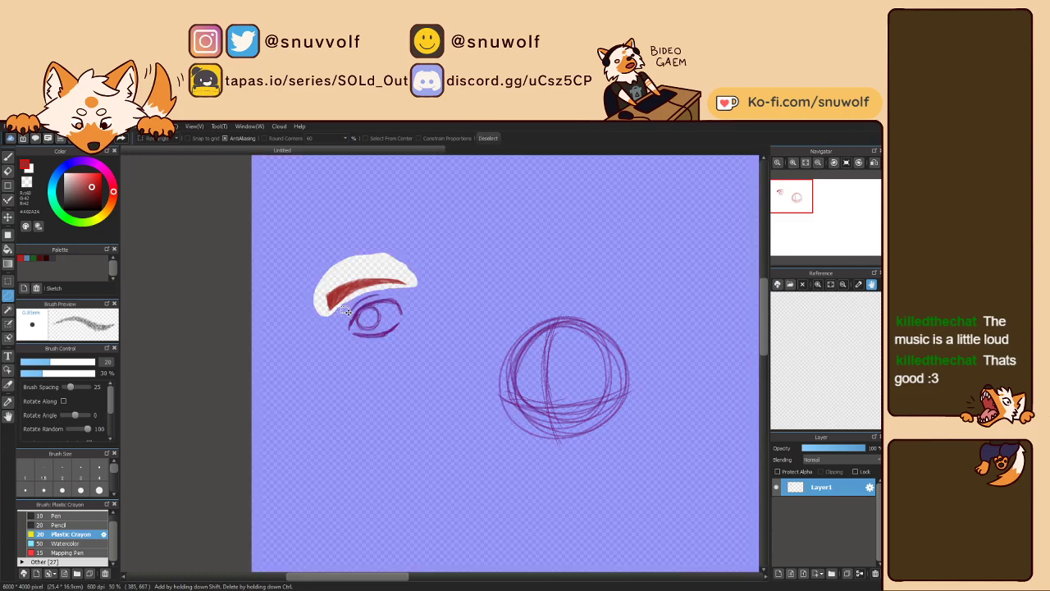
pyautogui.hotkey('ctrl', 't')
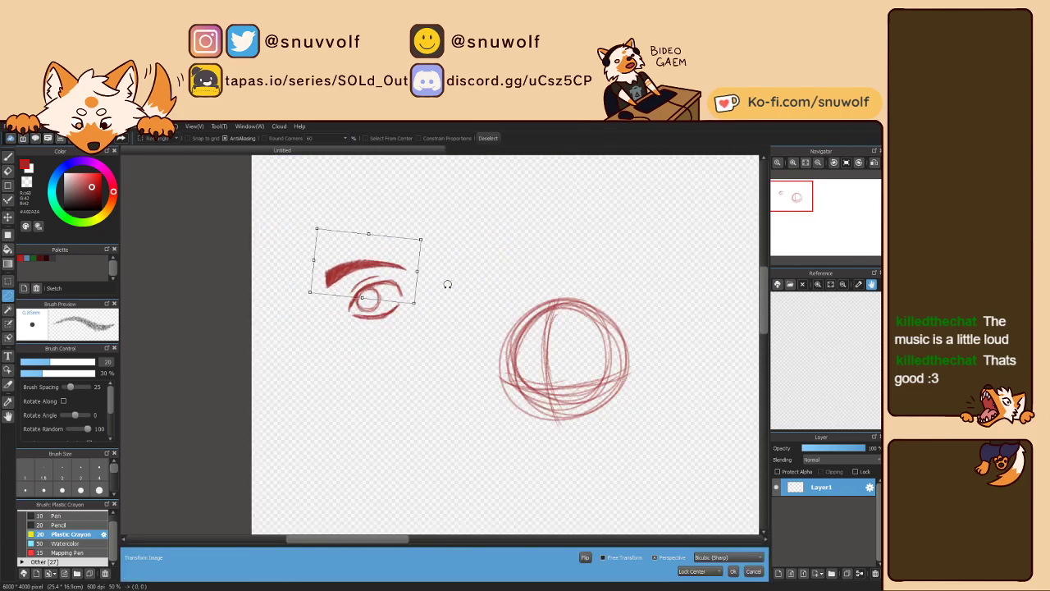
pyautogui.moveTo(396, 267); pyautogui.dragTo(402, 265)
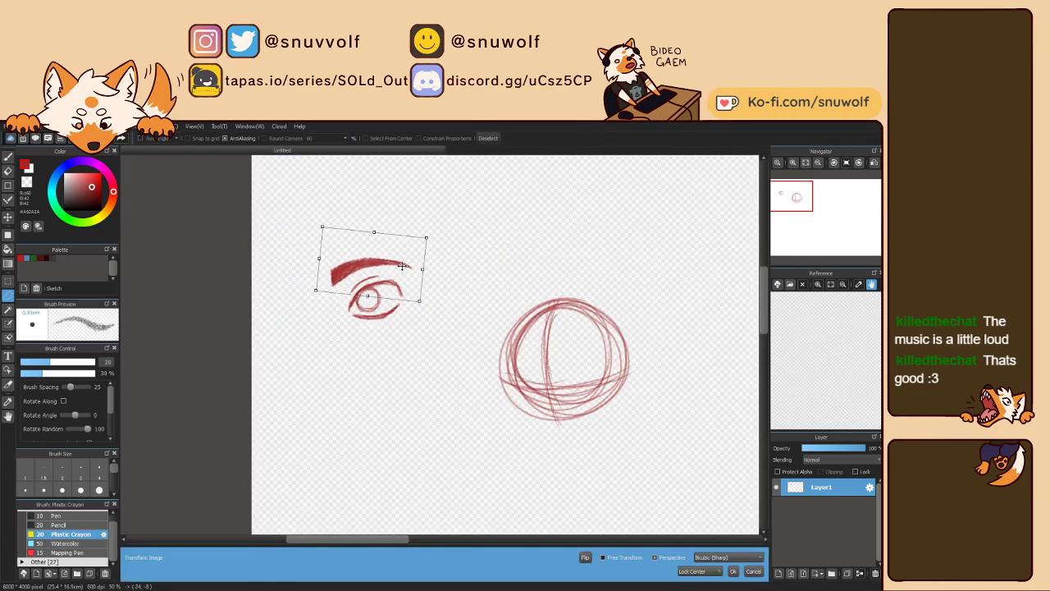
pyautogui.click(733, 571)
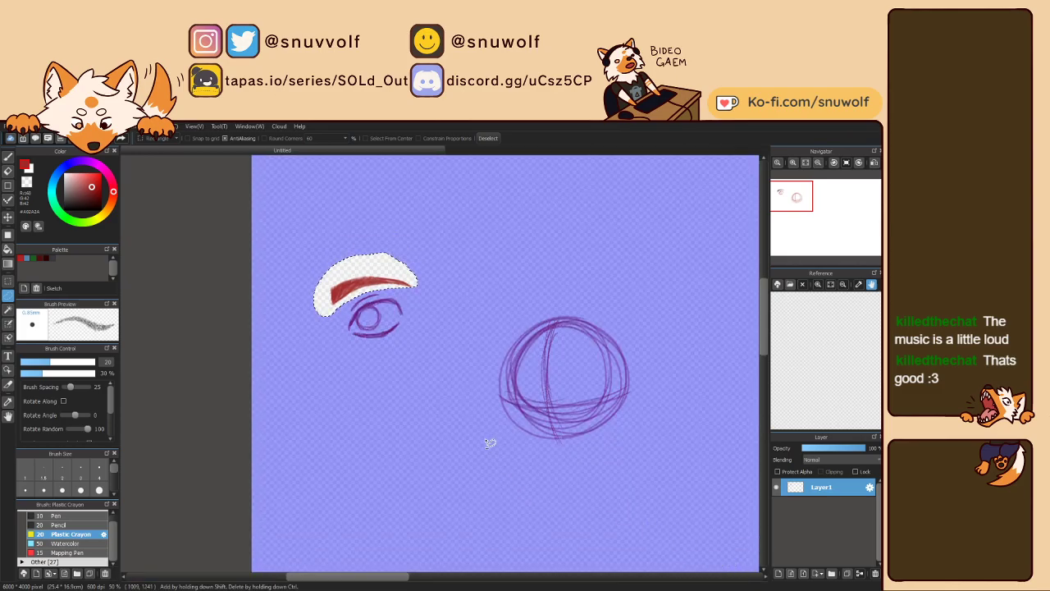
pyautogui.hotkey('ctrl', 'd')
pyautogui.press('b')
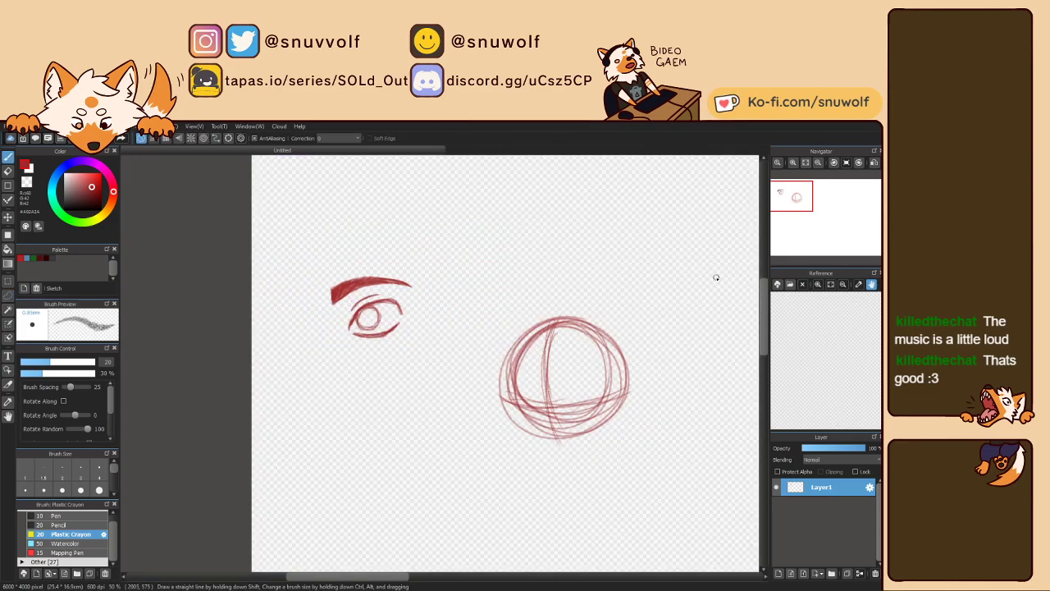
# Step: Lasso the eye together with its eyebrow and move both up and to the right, away from the head circle
pyautogui.press('l')
pyautogui.moveTo(414, 324)
pyautogui.mouseDown()
pyautogui.moveTo(418, 240)
pyautogui.moveTo(383, 304)
pyautogui.moveTo(418, 253)
pyautogui.mouseUp()
pyautogui.press('v')
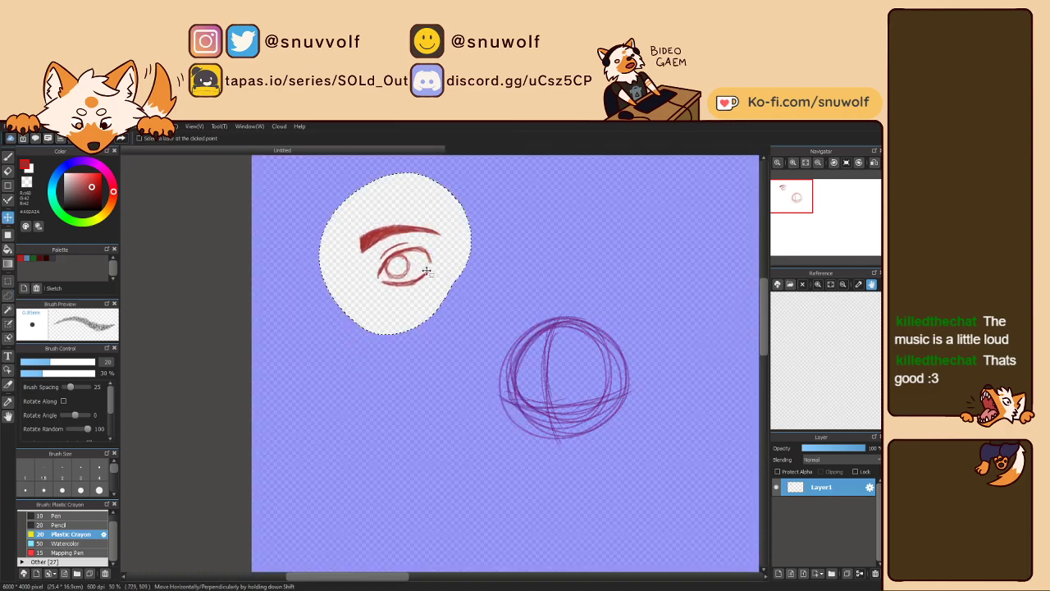
pyautogui.hotkey('ctrl', 'd')
pyautogui.press('b')
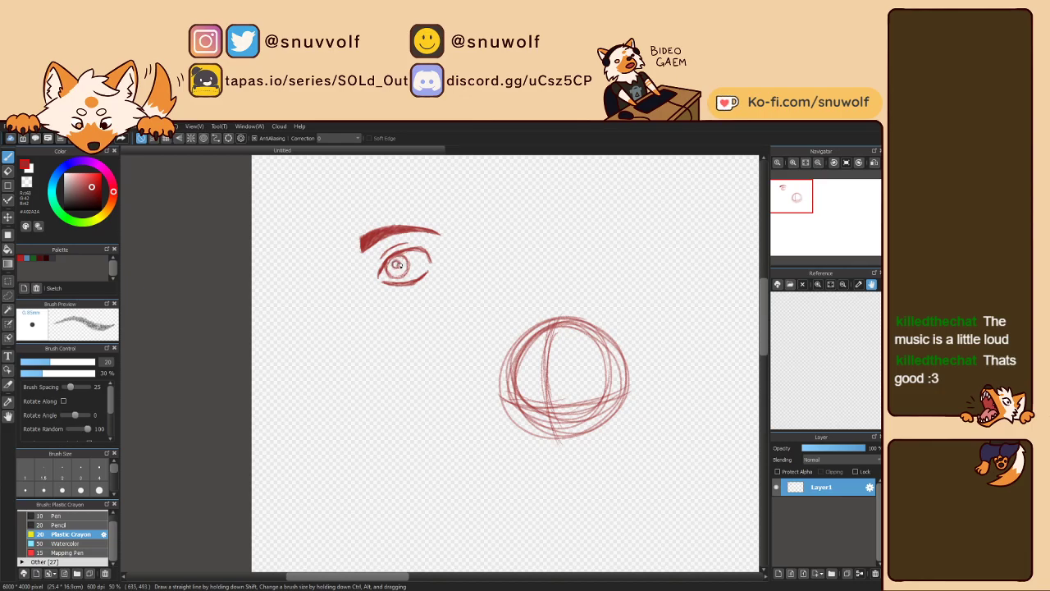
# Step: Draw and fill in a small round pupil inside the iris, keeping red as the drawing colour
pyautogui.moveTo(392, 262); pyautogui.dragTo(397, 264)
pyautogui.press('x')
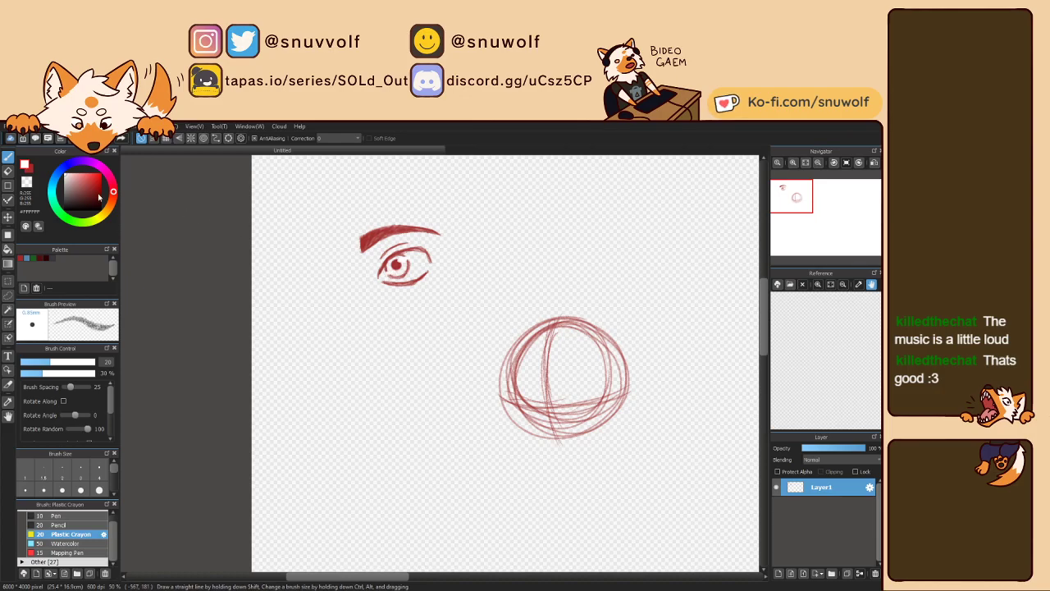
pyautogui.click(26, 165)
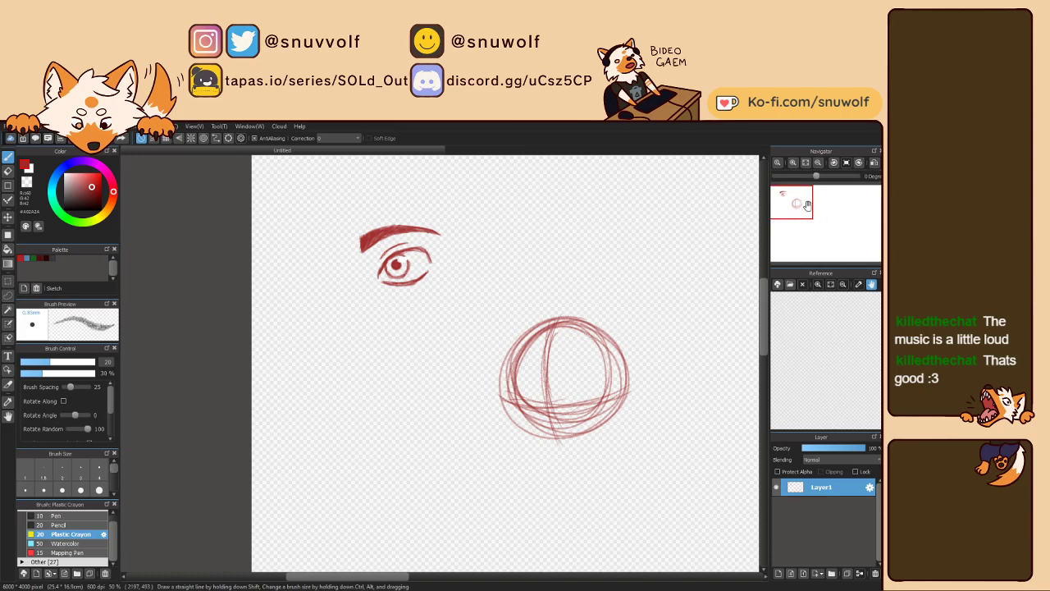
# Step: Sketch the face outline below the head circle, from the left brow and cheek around a pointed chin and up the right jaw
pyautogui.moveTo(797, 206); pyautogui.dragTo(799, 202)
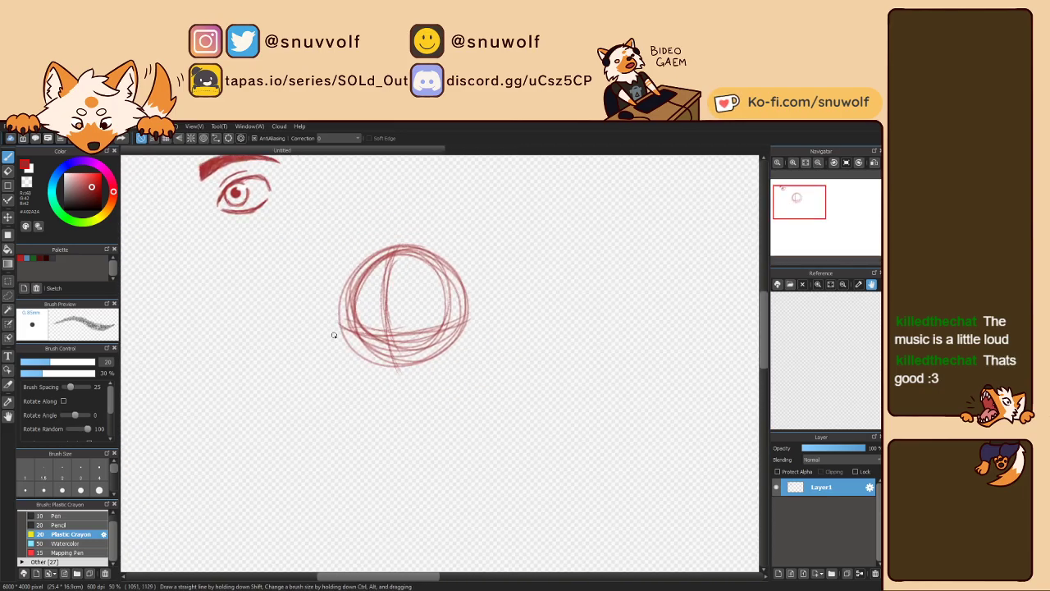
pyautogui.moveTo(343, 293)
pyautogui.mouseDown()
pyautogui.moveTo(363, 258)
pyautogui.moveTo(336, 302)
pyautogui.moveTo(340, 317)
pyautogui.mouseUp()
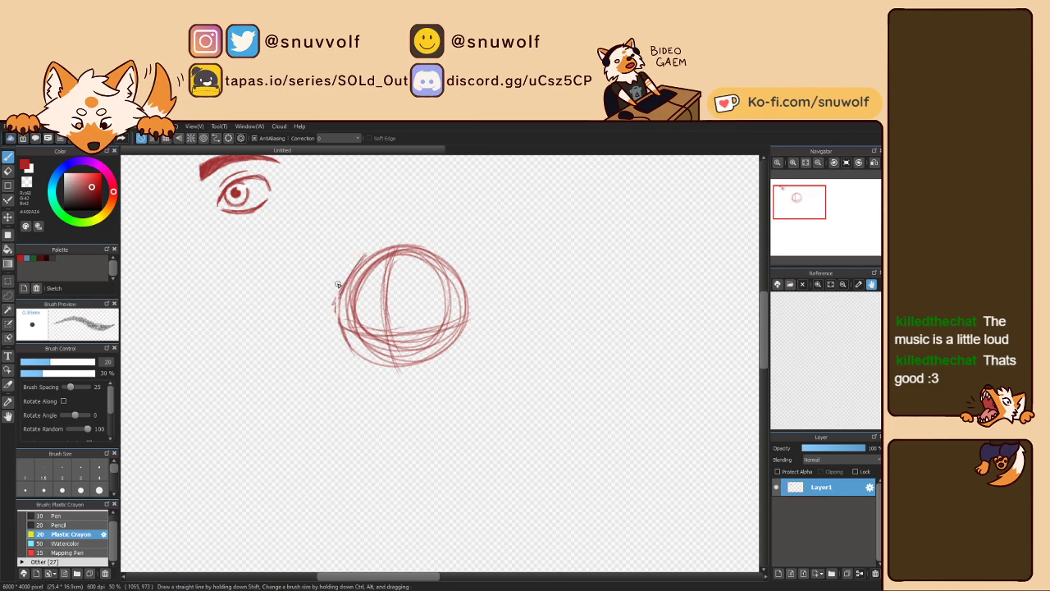
pyautogui.moveTo(342, 324)
pyautogui.mouseDown()
pyautogui.moveTo(352, 400)
pyautogui.moveTo(344, 373)
pyautogui.moveTo(386, 438)
pyautogui.moveTo(344, 364)
pyautogui.mouseUp()
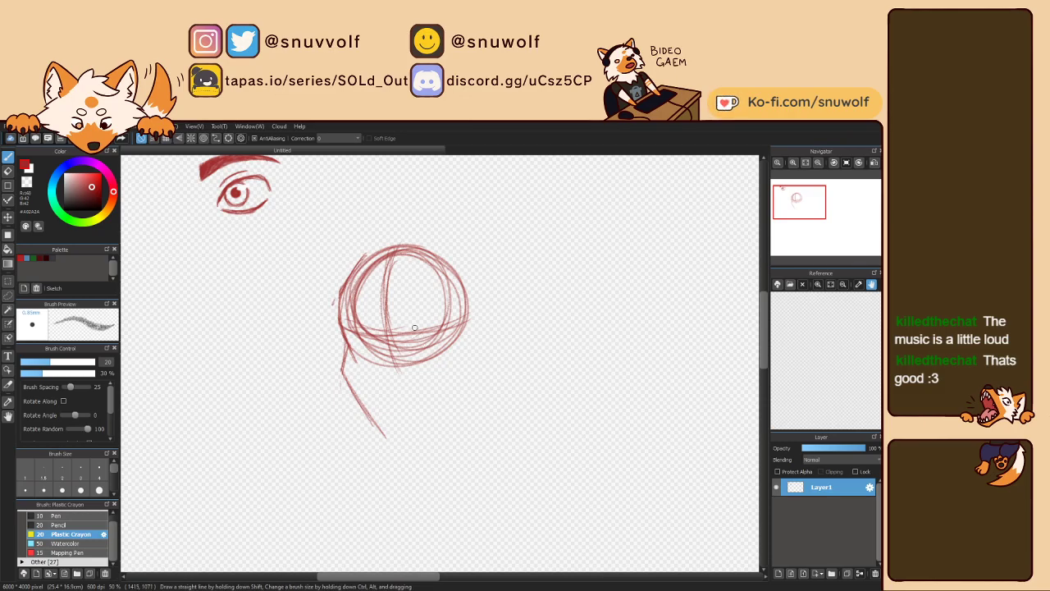
pyautogui.moveTo(343, 374); pyautogui.dragTo(395, 446)
pyautogui.moveTo(452, 367)
pyautogui.mouseDown()
pyautogui.moveTo(446, 405)
pyautogui.moveTo(457, 363)
pyautogui.moveTo(414, 438)
pyautogui.moveTo(387, 443)
pyautogui.moveTo(411, 442)
pyautogui.moveTo(400, 444)
pyautogui.moveTo(433, 420)
pyautogui.moveTo(449, 390)
pyautogui.moveTo(452, 381)
pyautogui.mouseUp()
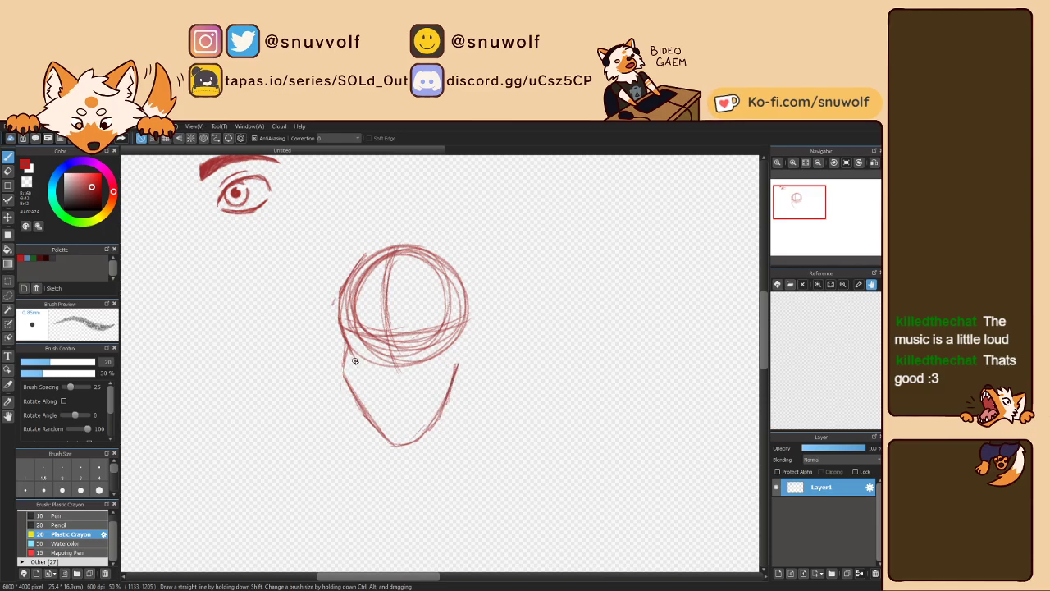
pyautogui.moveTo(349, 346); pyautogui.dragTo(342, 368)
# Step: Lasso the chin and lower jaw and transform them upward slightly to shorten the face
pyautogui.press('l')
pyautogui.moveTo(402, 451)
pyautogui.mouseDown()
pyautogui.moveTo(368, 392)
pyautogui.moveTo(471, 439)
pyautogui.moveTo(413, 430)
pyautogui.mouseUp()
pyautogui.hotkey('ctrl', 't')
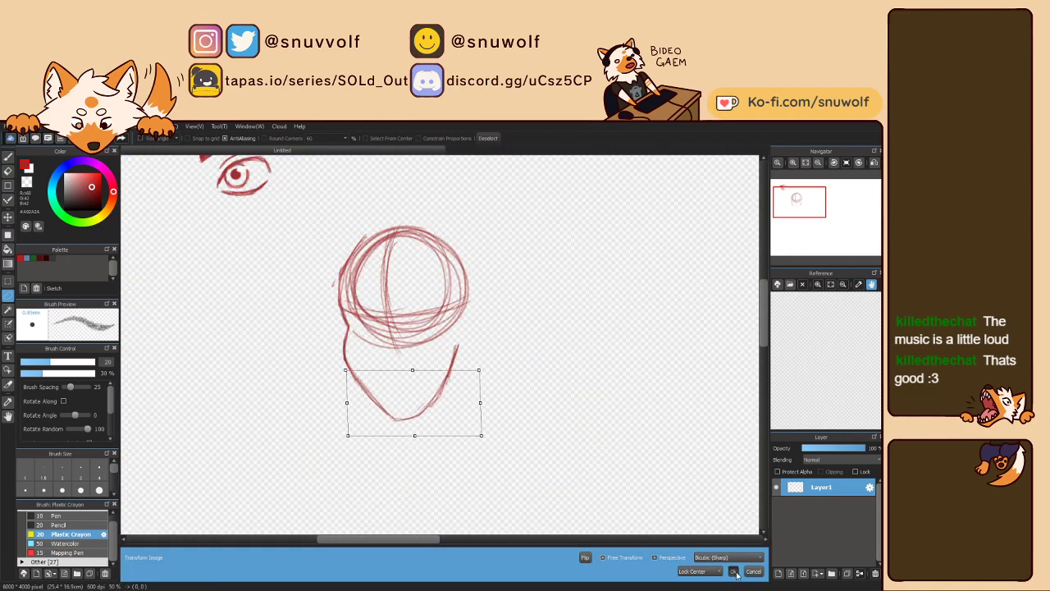
pyautogui.click(732, 571)
pyautogui.press('b')
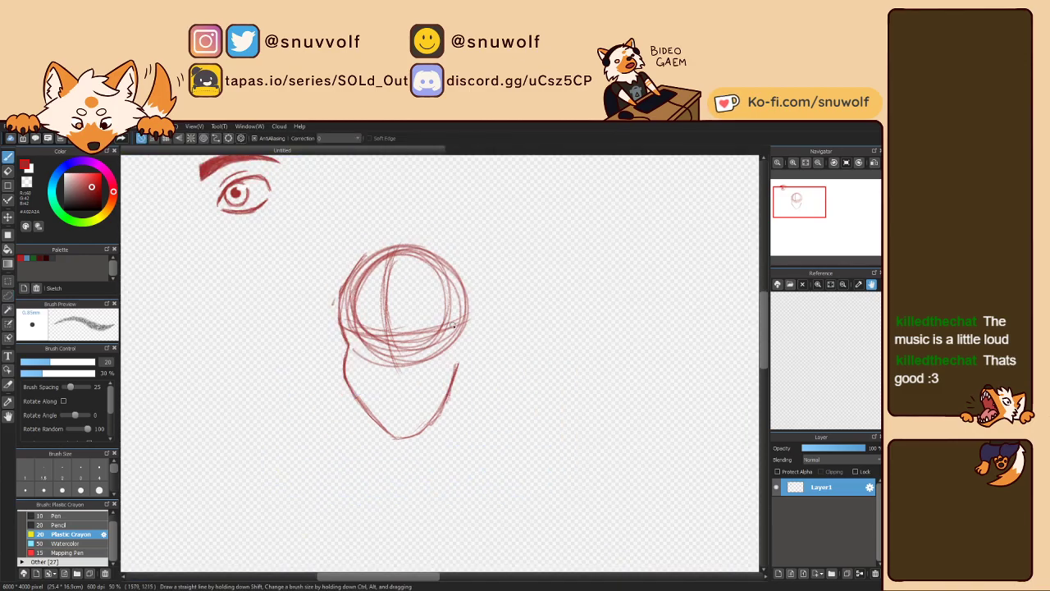
# Step: Draw an oval ear on the right side of the head and redraw the jawline from it to the chin with an angular corner
pyautogui.moveTo(452, 359)
pyautogui.mouseDown()
pyautogui.moveTo(461, 317)
pyautogui.moveTo(474, 341)
pyautogui.moveTo(453, 349)
pyautogui.moveTo(473, 324)
pyautogui.mouseUp()
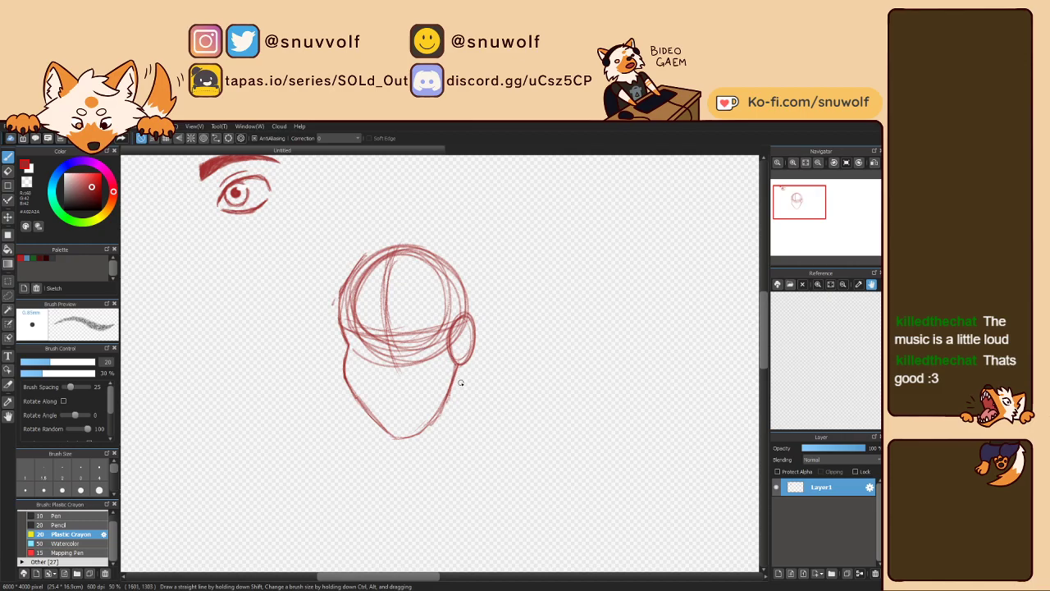
pyautogui.moveTo(460, 372)
pyautogui.mouseDown()
pyautogui.moveTo(450, 381)
pyautogui.moveTo(436, 417)
pyautogui.moveTo(391, 452)
pyautogui.moveTo(430, 418)
pyautogui.moveTo(393, 434)
pyautogui.moveTo(440, 419)
pyautogui.moveTo(457, 369)
pyautogui.moveTo(448, 408)
pyautogui.moveTo(398, 435)
pyautogui.mouseUp()
pyautogui.press('Right')
pyautogui.press('Right')
pyautogui.press('Right')
pyautogui.press('Right')
pyautogui.press('Right')
pyautogui.press('Right')
pyautogui.press('Right')
pyautogui.press('Right')
pyautogui.press('Right')
pyautogui.press('Right')
pyautogui.press('Right')
pyautogui.press('Right')
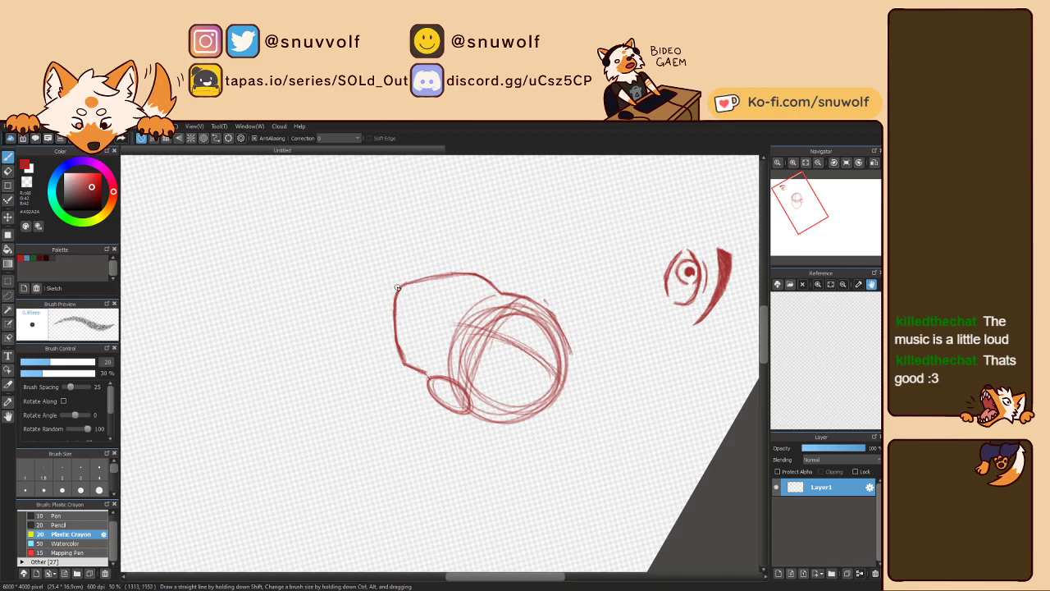
pyautogui.press('Left')
pyautogui.press('Left')
pyautogui.press('Left')
pyautogui.press('Left')
pyautogui.press('Left')
pyautogui.press('Left')
pyautogui.press('Left')
pyautogui.press('Left')
pyautogui.press('Left')
pyautogui.press('Left')
pyautogui.press('Left')
pyautogui.press('Left')
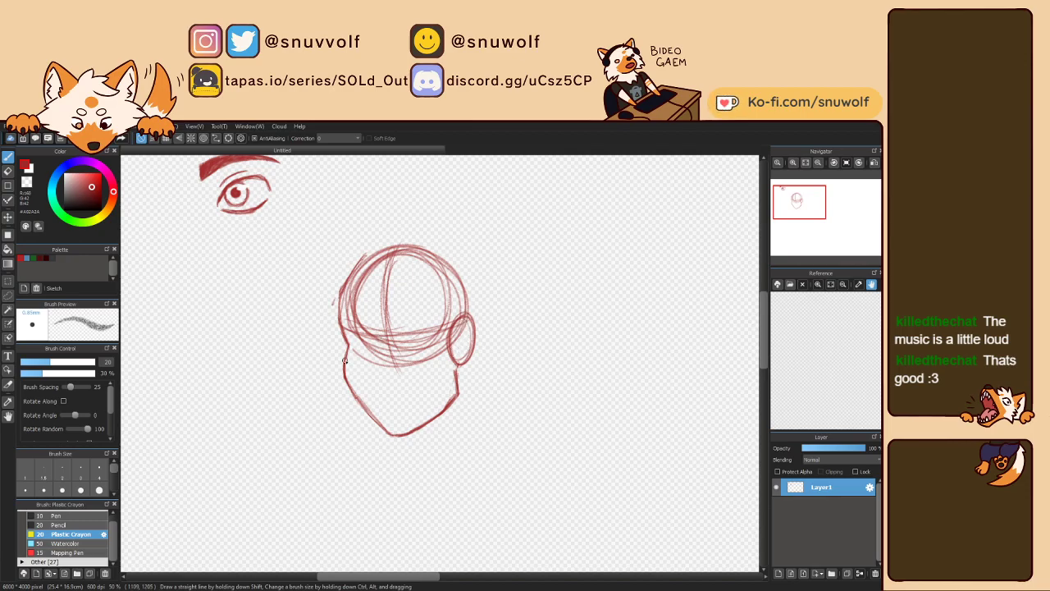
# Step: Redraw the left cheek line slightly further inward and darken the contour up through the brow and forehead
pyautogui.moveTo(344, 360); pyautogui.dragTo(347, 388)
pyautogui.moveTo(347, 350)
pyautogui.mouseDown()
pyautogui.moveTo(369, 425)
pyautogui.moveTo(377, 432)
pyautogui.moveTo(354, 374)
pyautogui.moveTo(378, 413)
pyautogui.moveTo(382, 425)
pyautogui.moveTo(349, 373)
pyautogui.moveTo(384, 431)
pyautogui.moveTo(364, 406)
pyautogui.moveTo(384, 430)
pyautogui.mouseUp()
pyautogui.moveTo(353, 391)
pyautogui.mouseDown()
pyautogui.moveTo(378, 428)
pyautogui.moveTo(369, 416)
pyautogui.mouseUp()
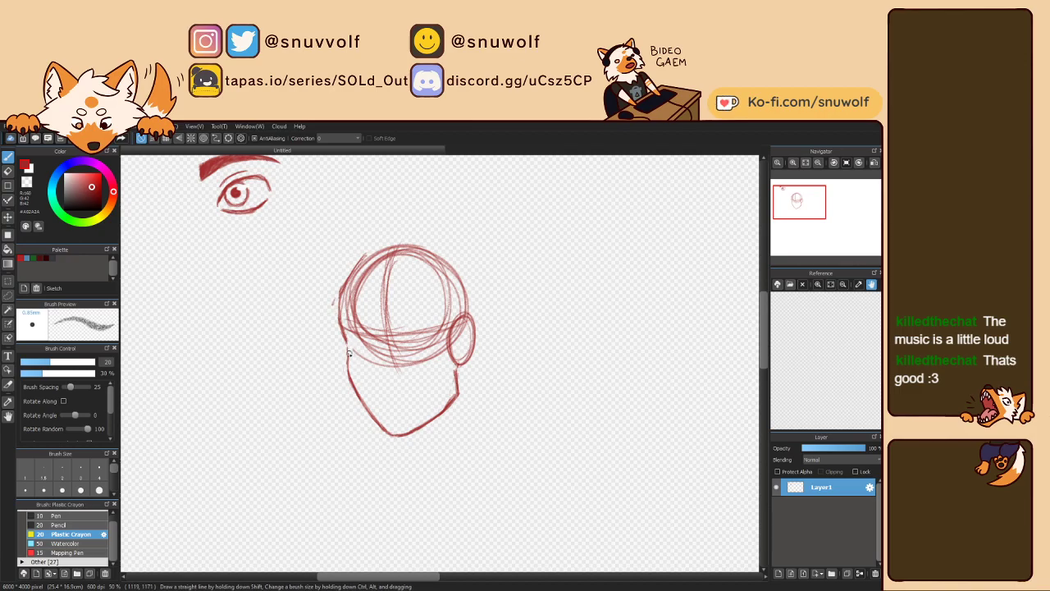
pyautogui.moveTo(348, 351)
pyautogui.mouseDown()
pyautogui.moveTo(348, 364)
pyautogui.moveTo(339, 302)
pyautogui.mouseUp()
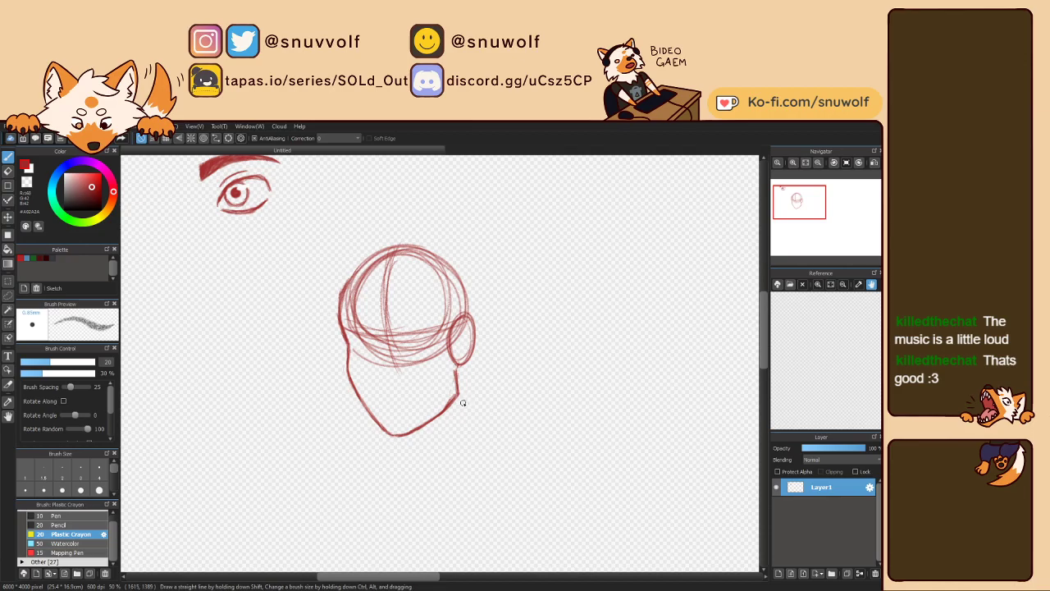
# Step: Lasso the right jaw corner below the ear and transform it to sit slightly higher
pyautogui.press('l')
pyautogui.moveTo(448, 382)
pyautogui.mouseDown()
pyautogui.moveTo(479, 392)
pyautogui.moveTo(420, 455)
pyautogui.moveTo(391, 451)
pyautogui.moveTo(397, 427)
pyautogui.moveTo(479, 344)
pyautogui.mouseUp()
pyautogui.hotkey('ctrl', 't')
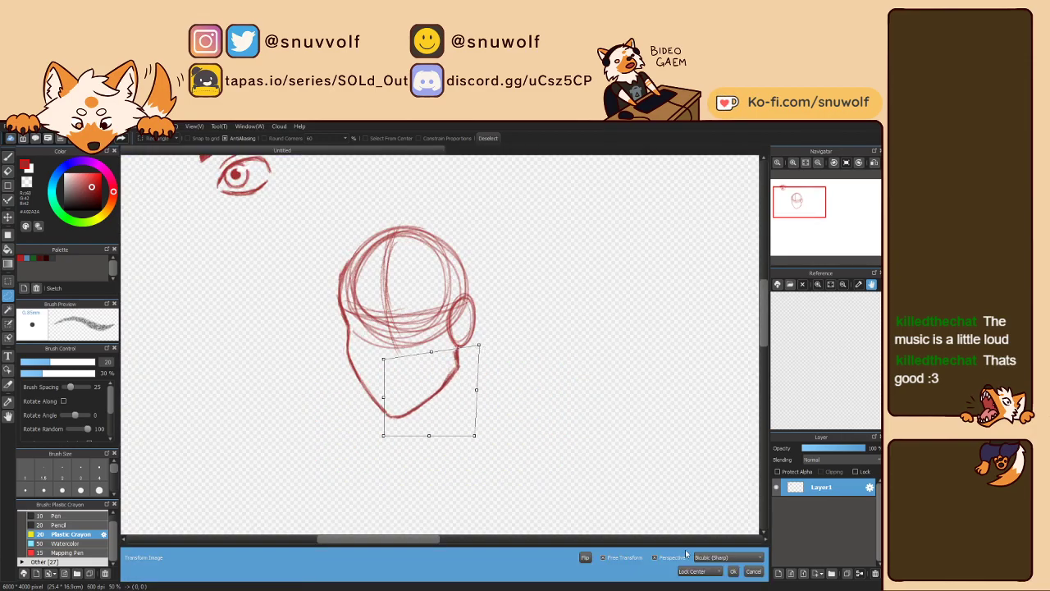
pyautogui.click(732, 571)
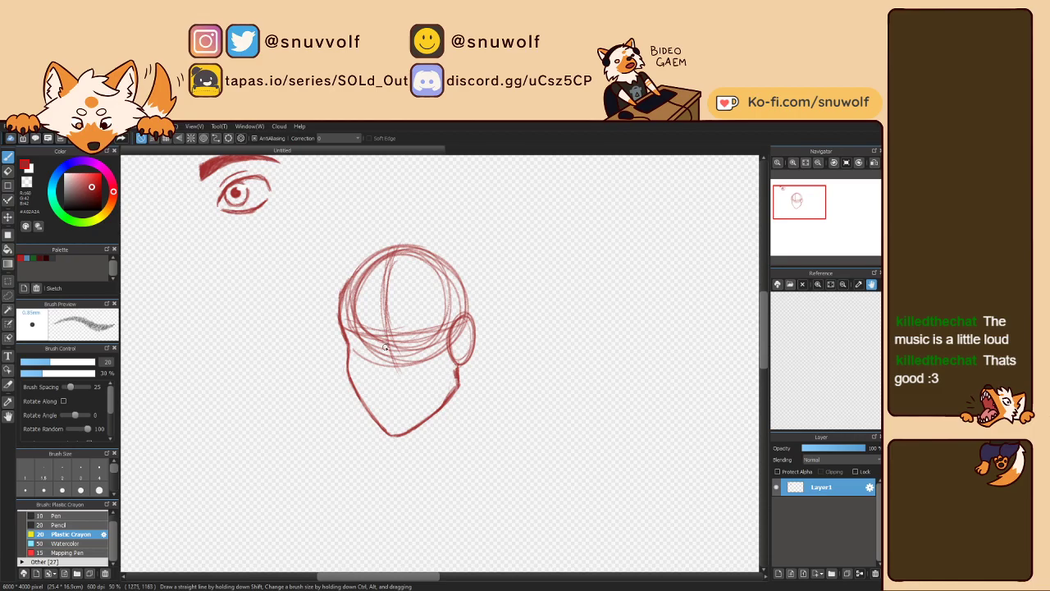
# Step: Draw the nose with its bridge and underside, and sketch a small arched eye beside the bridge
pyautogui.moveTo(383, 331); pyautogui.dragTo(380, 361)
pyautogui.moveTo(384, 382); pyautogui.dragTo(398, 387)
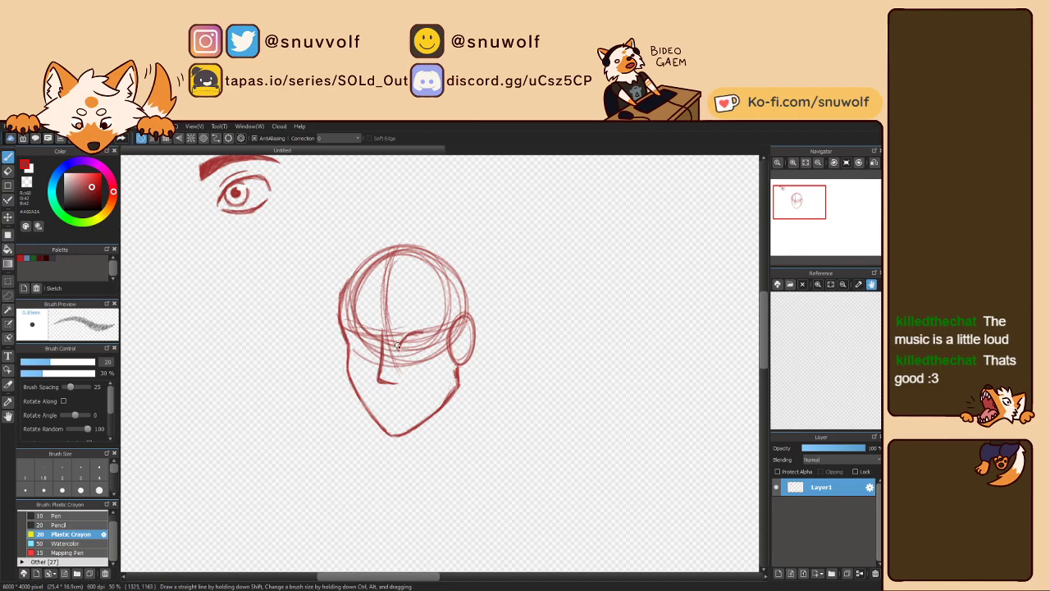
pyautogui.moveTo(397, 348); pyautogui.dragTo(418, 333)
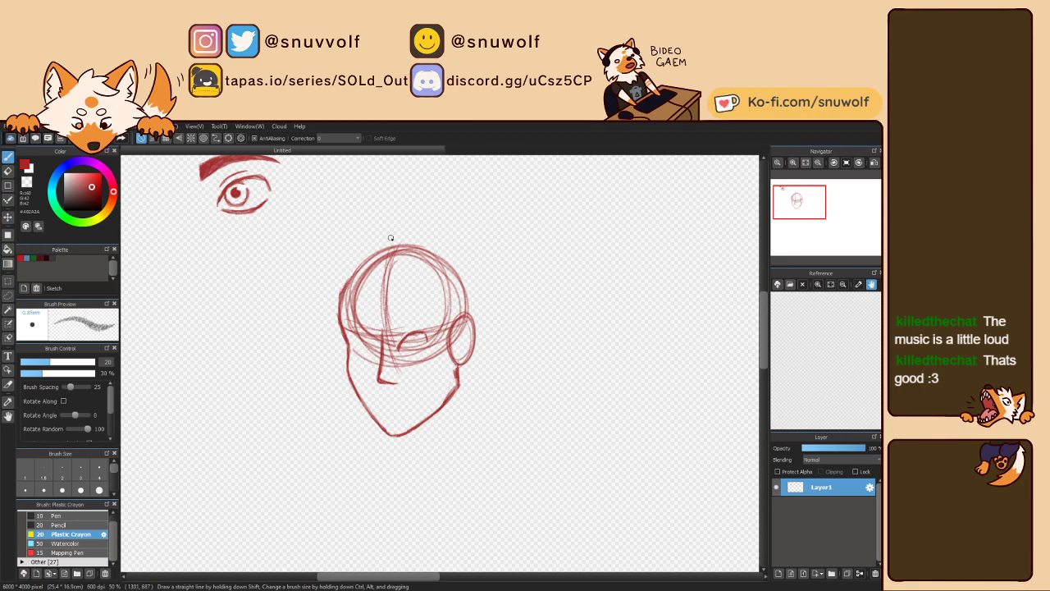
# Step: Extend the face's vertical centre guideline down through the chin and draw a curved horizontal guideline across the eye area
pyautogui.moveTo(379, 304); pyautogui.dragTo(380, 334)
pyautogui.moveTo(404, 449); pyautogui.dragTo(383, 370)
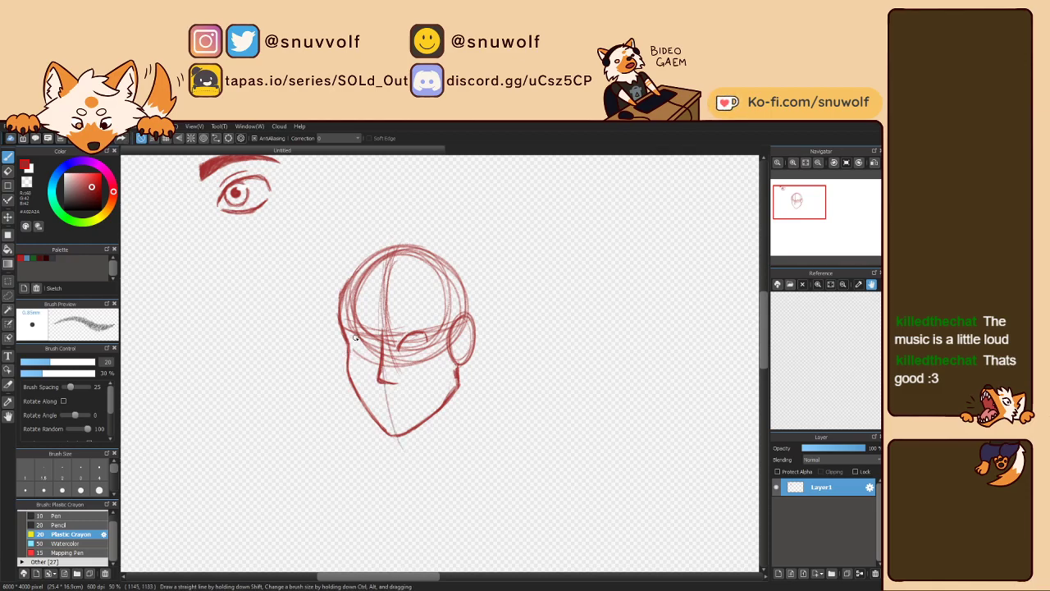
pyautogui.moveTo(348, 352); pyautogui.dragTo(460, 358)
pyautogui.hotkey('ctrl', 'z')
pyautogui.moveTo(351, 353)
pyautogui.mouseDown()
pyautogui.moveTo(437, 361)
pyautogui.moveTo(450, 338)
pyautogui.mouseUp()
# Step: Mirror the canvas, lasso the eye beside the nose bridge and transform it to sit slightly shifted on the eye guideline
pyautogui.press('h')
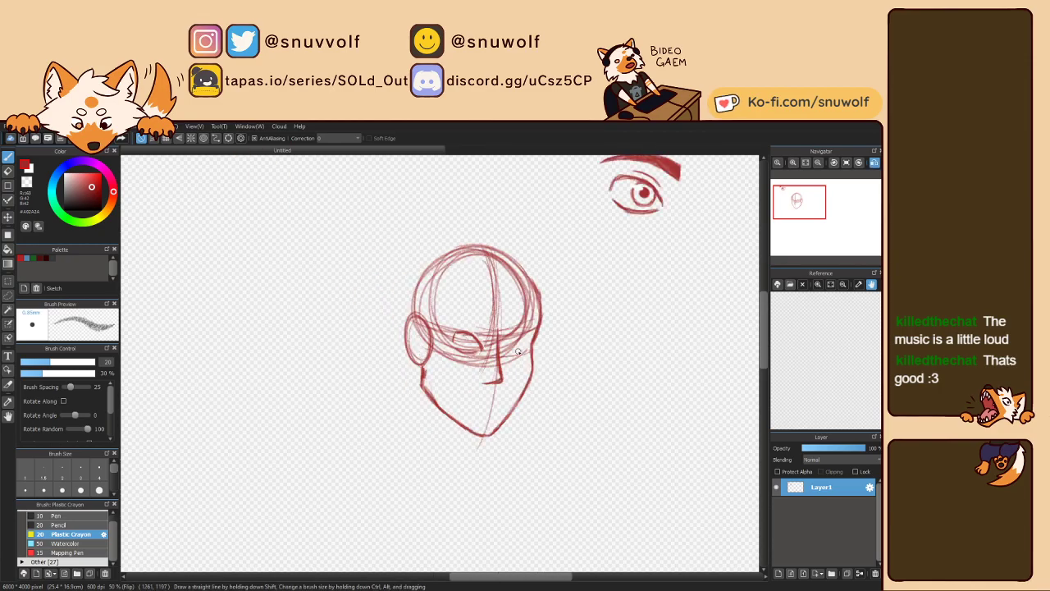
pyautogui.press('m')
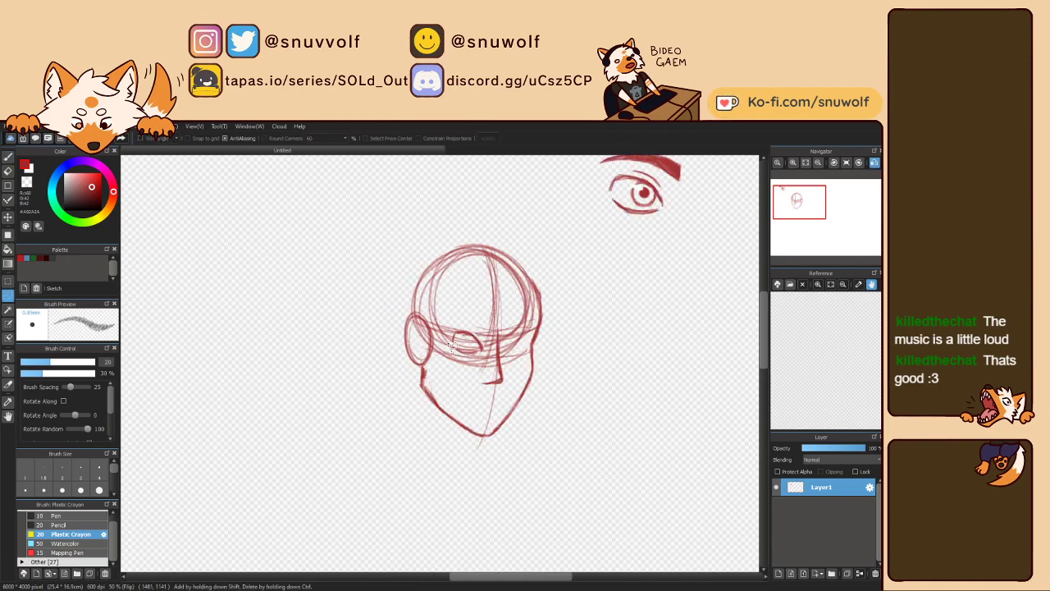
pyautogui.moveTo(450, 346)
pyautogui.mouseDown()
pyautogui.moveTo(469, 329)
pyautogui.moveTo(486, 345)
pyautogui.moveTo(466, 366)
pyautogui.mouseUp()
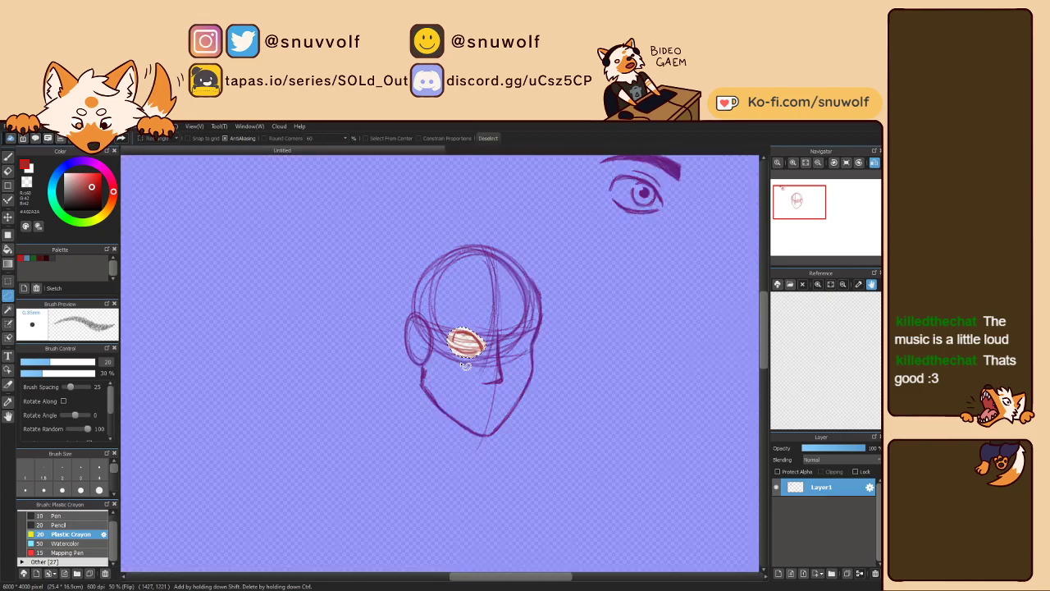
pyautogui.hotkey('ctrl', 't')
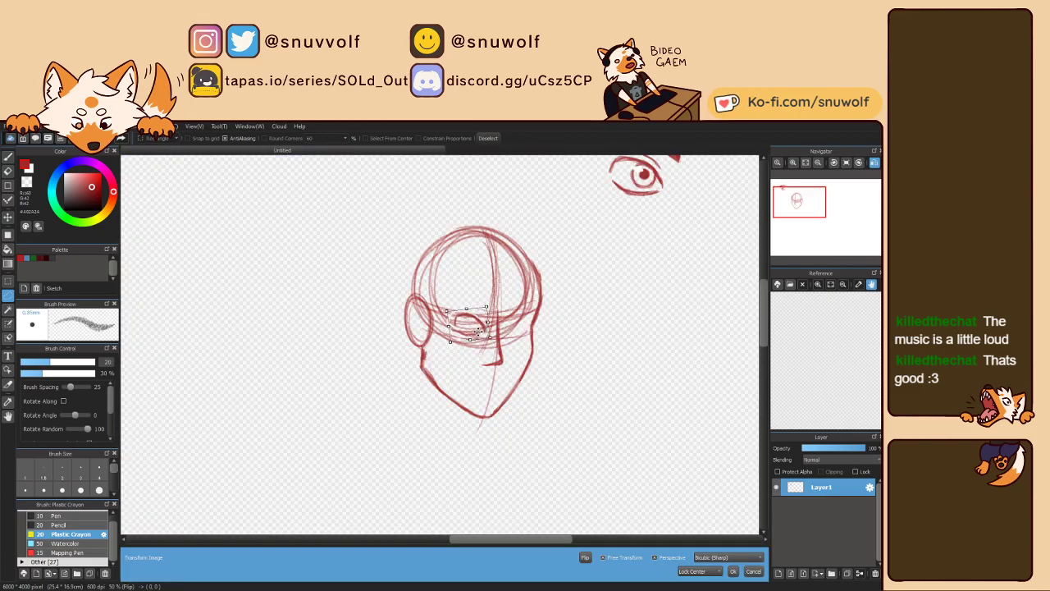
pyautogui.moveTo(568, 444); pyautogui.dragTo(576, 436)
pyautogui.click(733, 571)
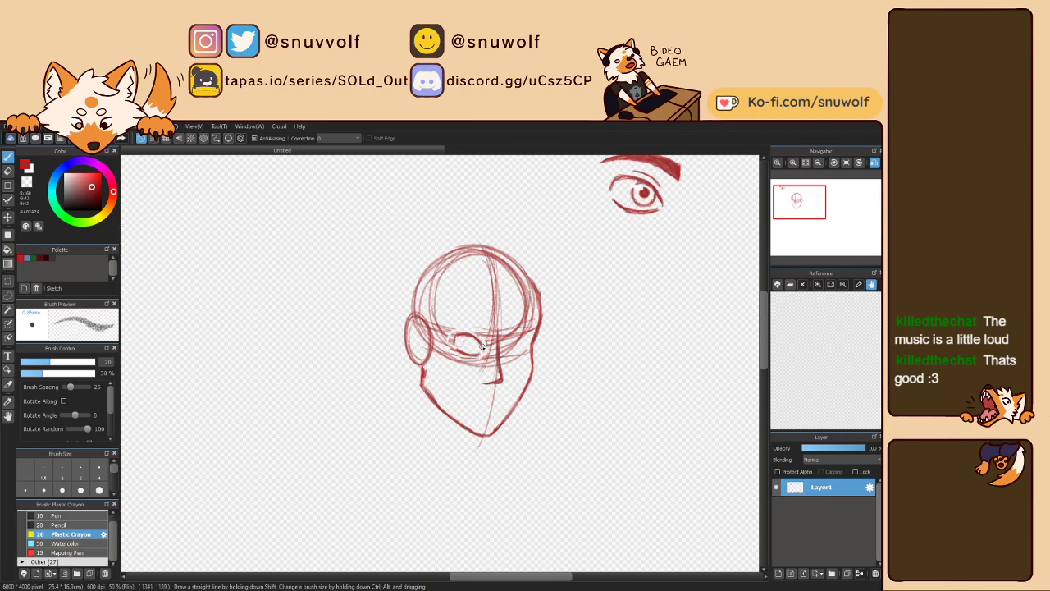
# Step: Draw the far eye across the nose bridge, add irises and pupils to both eyes, and clean away guidelines around them
pyautogui.press('h')
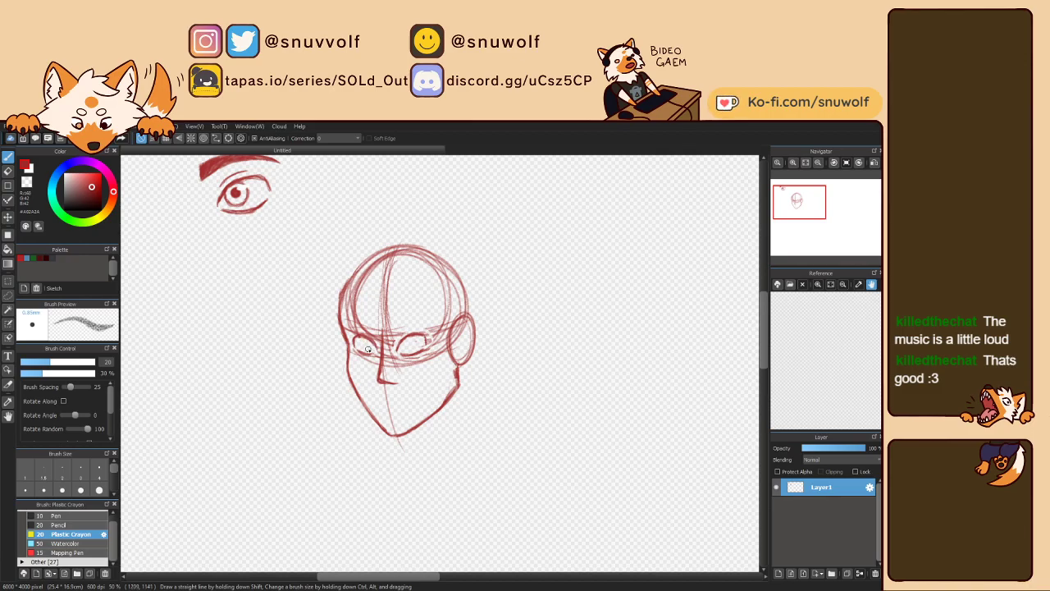
pyautogui.moveTo(364, 344)
pyautogui.mouseDown()
pyautogui.moveTo(413, 339)
pyautogui.moveTo(404, 338)
pyautogui.moveTo(407, 351)
pyautogui.moveTo(408, 340)
pyautogui.mouseUp()
pyautogui.moveTo(396, 343); pyautogui.dragTo(405, 343)
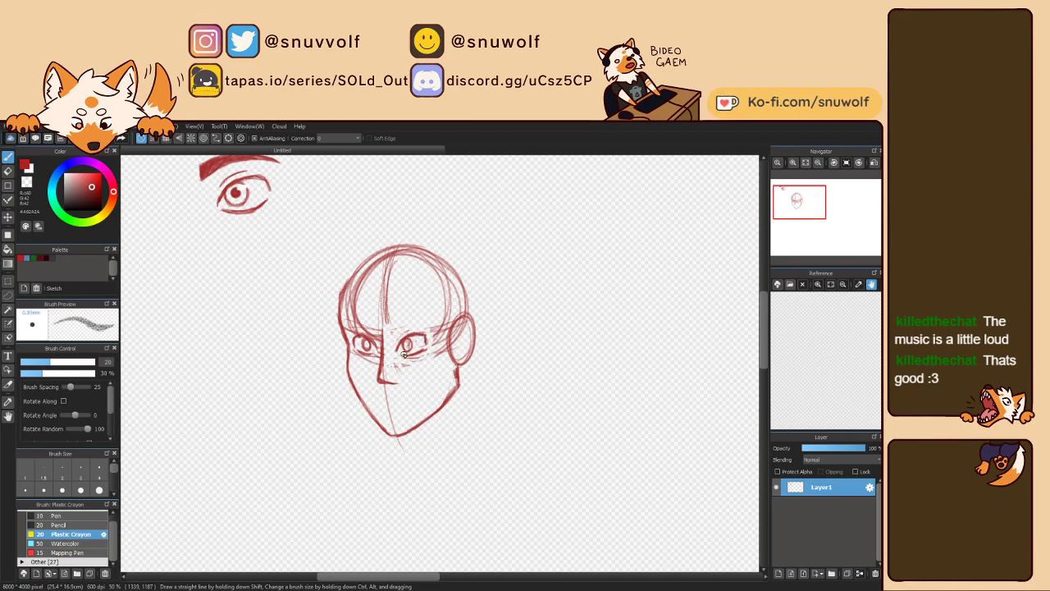
pyautogui.moveTo(416, 354); pyautogui.dragTo(427, 348)
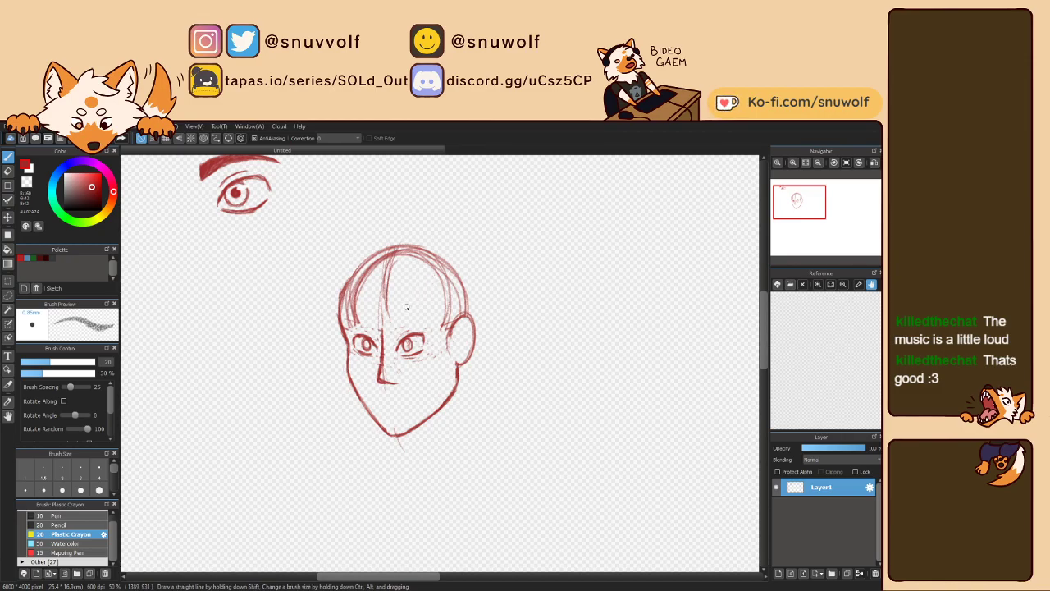
# Step: Sketch a curved hairline stroke on the forehead and a loose strand along the left cheek, undoing the surplus strokes
pyautogui.moveTo(432, 264); pyautogui.dragTo(405, 303)
pyautogui.moveTo(356, 273)
pyautogui.mouseDown()
pyautogui.moveTo(329, 314)
pyautogui.moveTo(341, 420)
pyautogui.moveTo(349, 374)
pyautogui.mouseUp()
pyautogui.moveTo(343, 415); pyautogui.dragTo(353, 351)
pyautogui.moveTo(345, 389); pyautogui.dragTo(359, 335)
pyautogui.hotkey('ctrl', 'z')
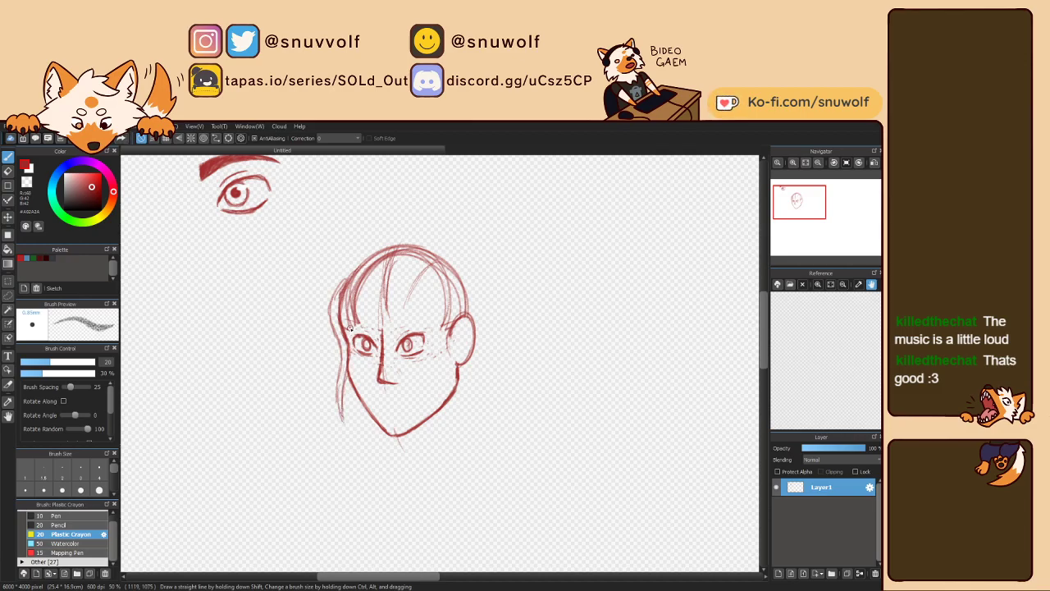
pyautogui.hotkey('ctrl', 'z')
# Step: Draw eyebrows above both eyes, check them mirrored, and erase the loose left strand while adding a small hair tie at the upper right
pyautogui.press('h')
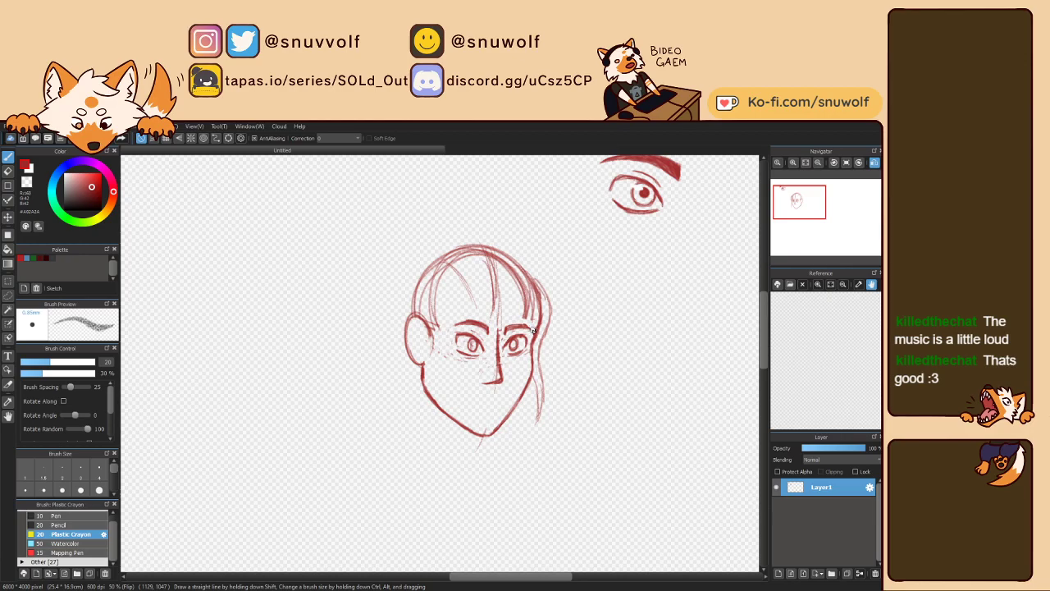
pyautogui.press('h')
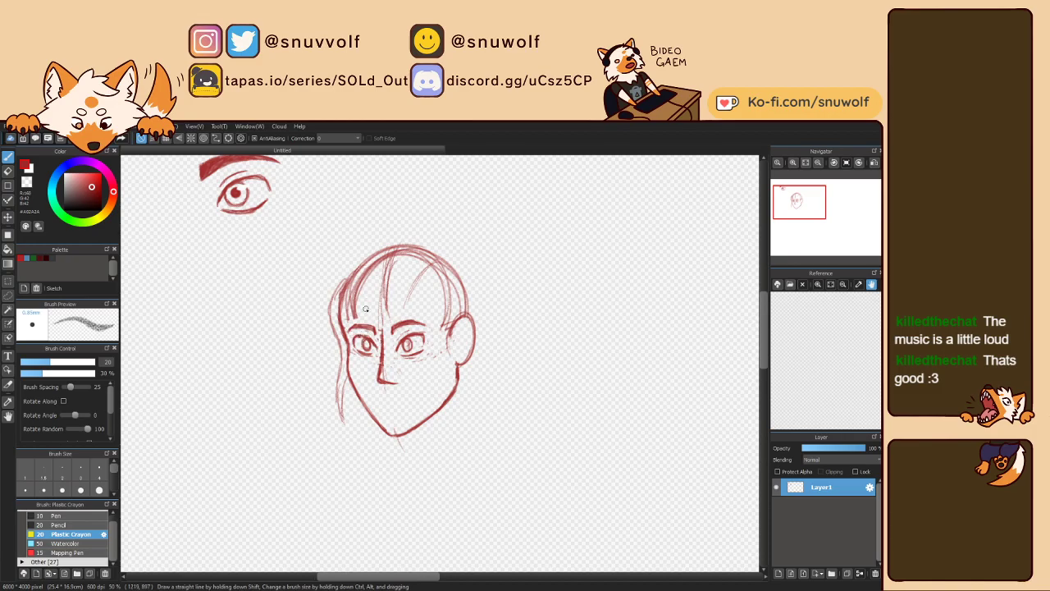
pyautogui.moveTo(336, 289)
pyautogui.mouseDown()
pyautogui.moveTo(344, 384)
pyautogui.moveTo(336, 415)
pyautogui.moveTo(342, 369)
pyautogui.mouseUp()
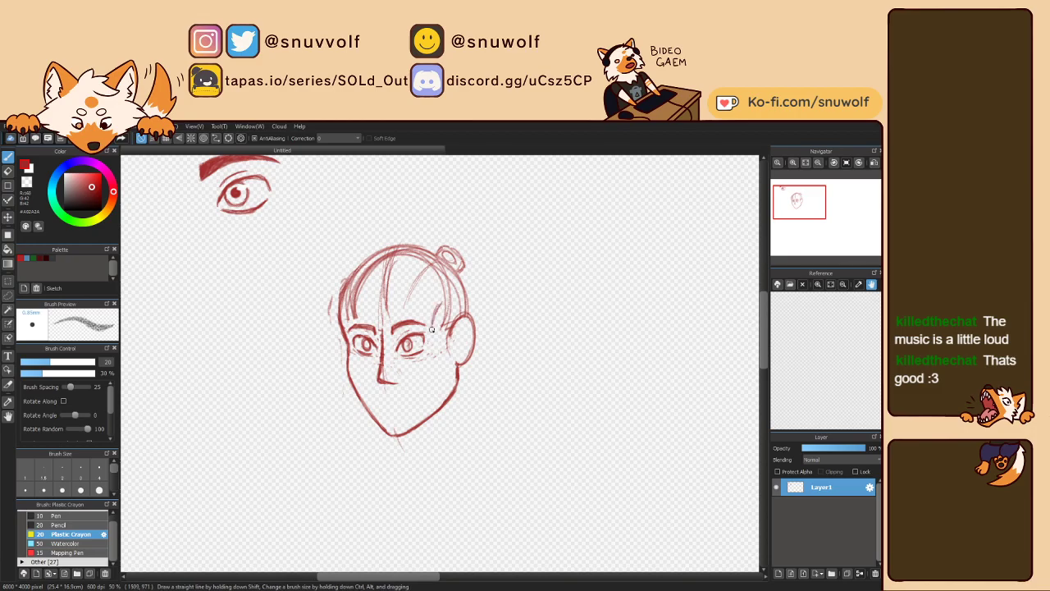
# Step: Sketch a long wavy sidelock hanging in front of the ear and past the jaw, ending in a pointed curl
pyautogui.moveTo(437, 343); pyautogui.dragTo(435, 426)
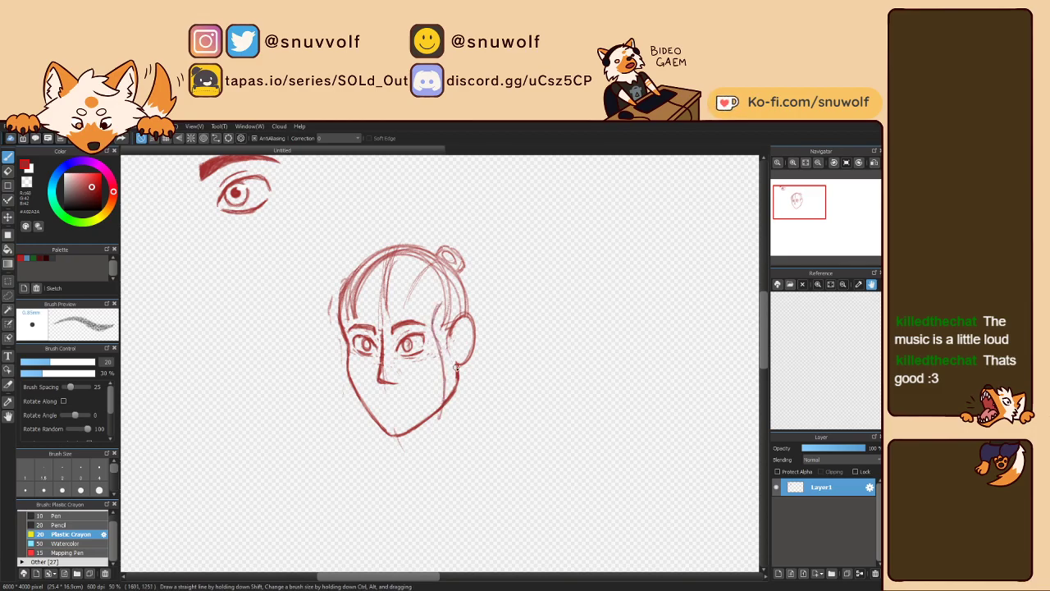
pyautogui.moveTo(432, 325); pyautogui.dragTo(444, 366)
pyautogui.moveTo(444, 414); pyautogui.dragTo(456, 440)
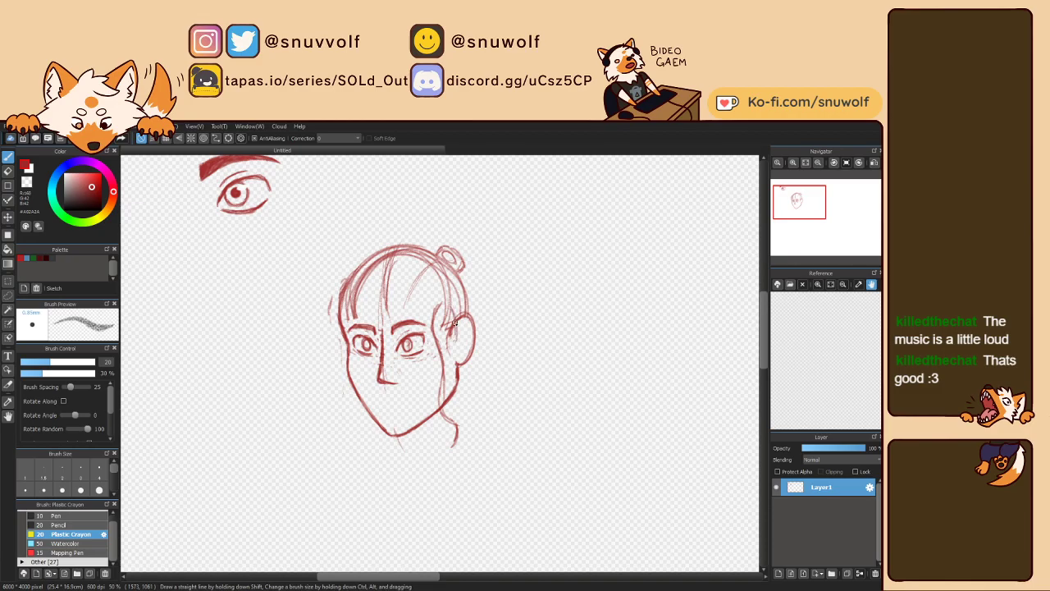
pyautogui.moveTo(454, 320)
pyautogui.mouseDown()
pyautogui.moveTo(459, 439)
pyautogui.moveTo(448, 392)
pyautogui.moveTo(453, 401)
pyautogui.moveTo(454, 330)
pyautogui.mouseUp()
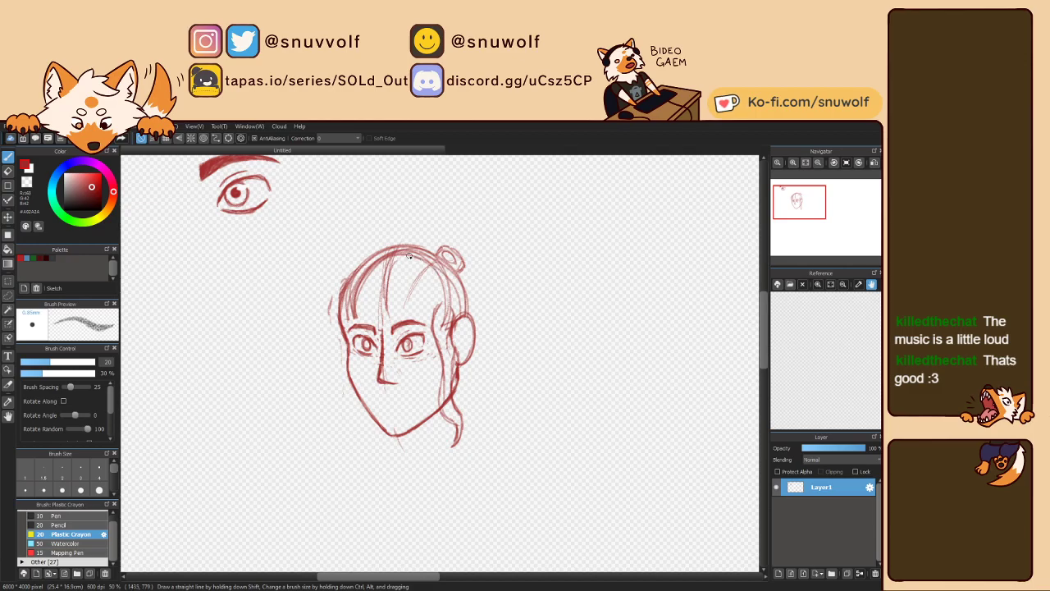
# Step: Sketch the jagged side-swept fringe and wavy left sidelock, and outline the hair's outer volume over the crown down to the ear
pyautogui.moveTo(408, 255)
pyautogui.mouseDown()
pyautogui.moveTo(355, 257)
pyautogui.moveTo(317, 323)
pyautogui.moveTo(342, 367)
pyautogui.moveTo(334, 418)
pyautogui.moveTo(347, 449)
pyautogui.moveTo(350, 410)
pyautogui.mouseUp()
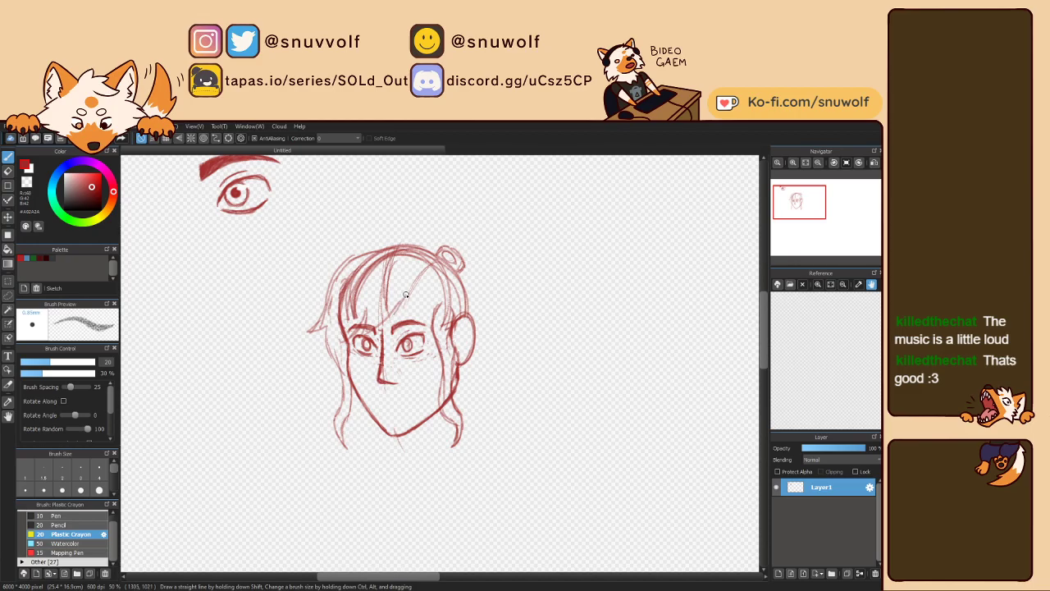
pyautogui.moveTo(411, 288); pyautogui.dragTo(433, 330)
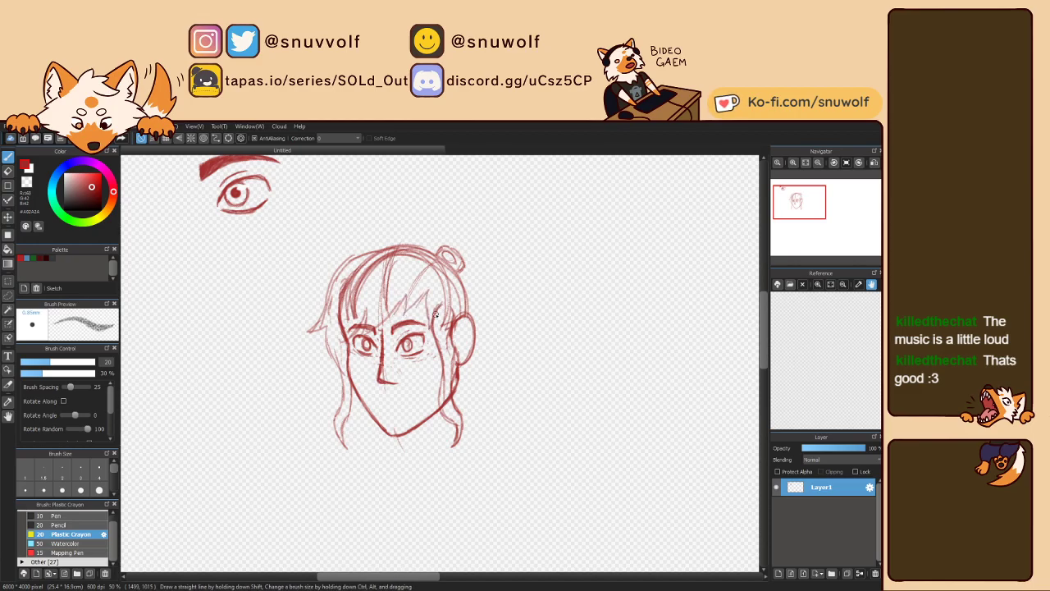
pyautogui.moveTo(335, 277); pyautogui.dragTo(382, 246)
pyautogui.moveTo(332, 341); pyautogui.dragTo(340, 371)
pyautogui.moveTo(359, 323)
pyautogui.mouseDown()
pyautogui.moveTo(336, 358)
pyautogui.moveTo(366, 315)
pyautogui.moveTo(339, 371)
pyautogui.mouseUp()
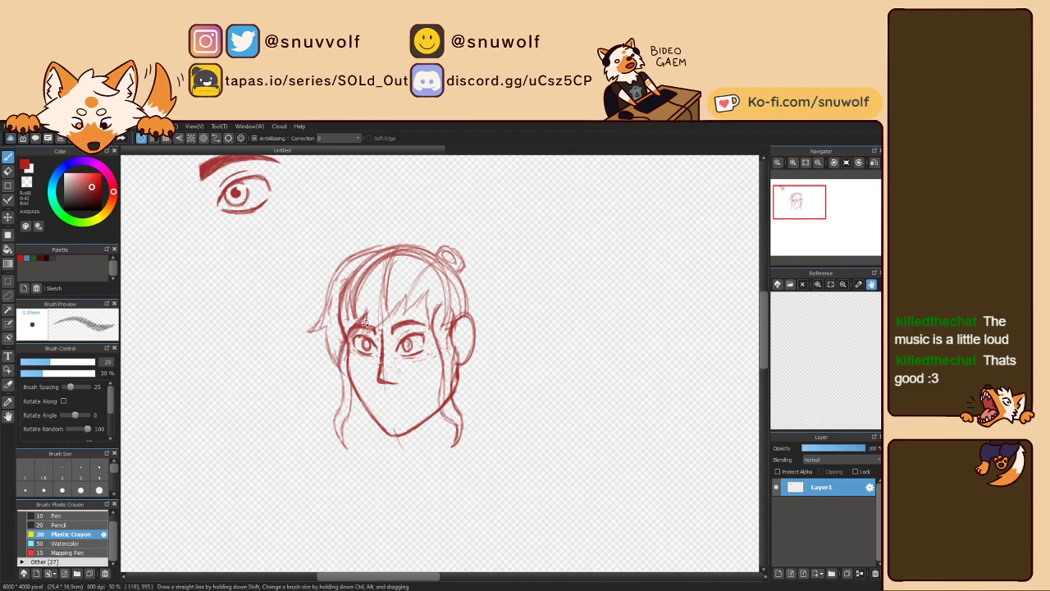
pyautogui.moveTo(369, 320); pyautogui.dragTo(361, 338)
pyautogui.moveTo(373, 249)
pyautogui.mouseDown()
pyautogui.moveTo(400, 244)
pyautogui.moveTo(371, 249)
pyautogui.moveTo(413, 254)
pyautogui.moveTo(397, 245)
pyautogui.moveTo(427, 264)
pyautogui.moveTo(404, 241)
pyautogui.moveTo(388, 246)
pyautogui.moveTo(442, 256)
pyautogui.mouseUp()
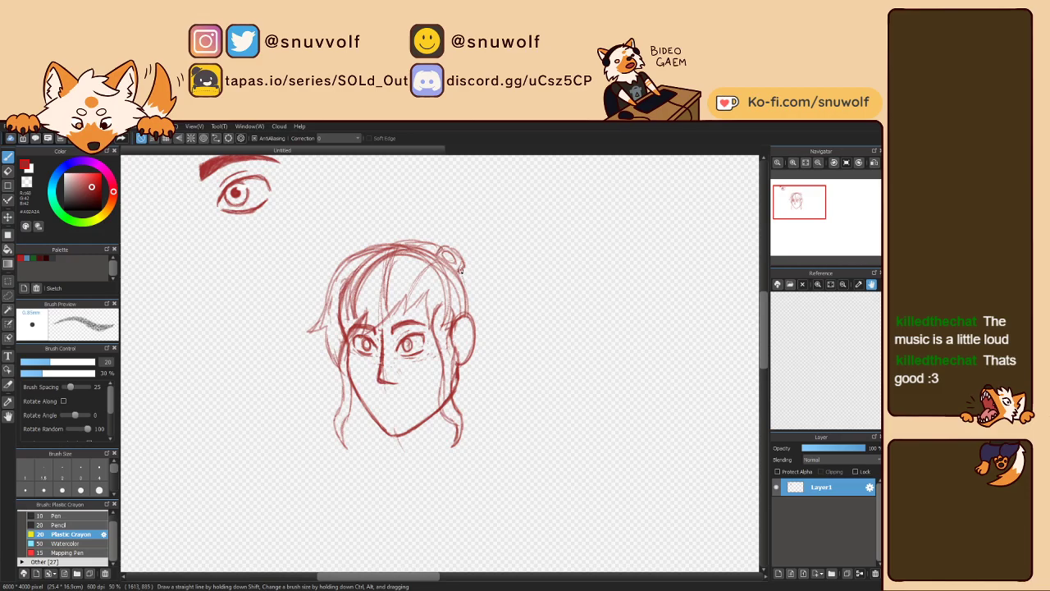
pyautogui.moveTo(460, 270); pyautogui.dragTo(464, 320)
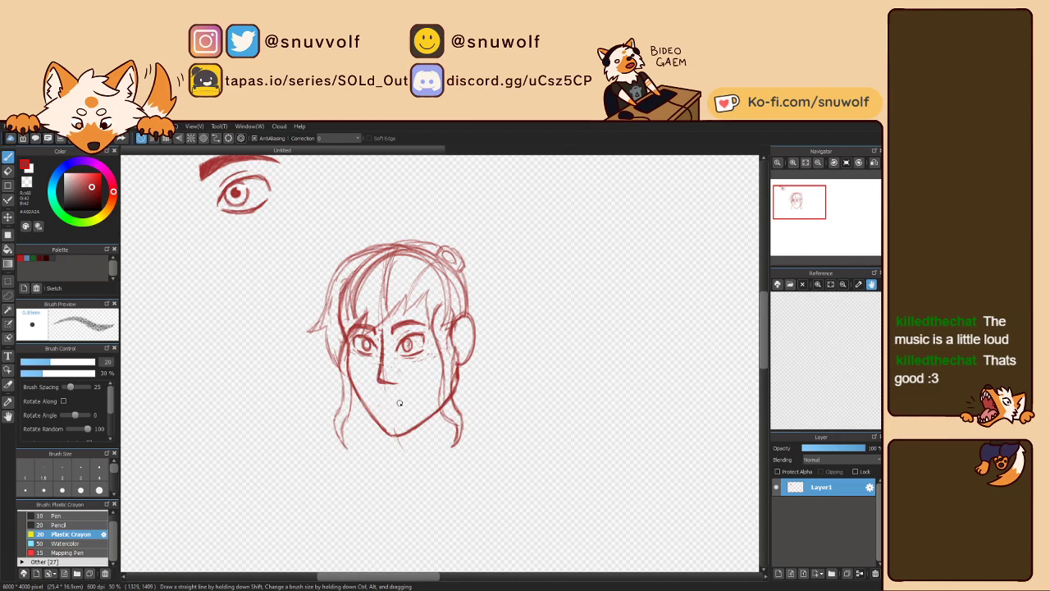
# Step: Lasso the chin and lower jaw and move them slightly upward to shorten the face
pyautogui.press('m')
pyautogui.moveTo(353, 383)
pyautogui.mouseDown()
pyautogui.moveTo(442, 409)
pyautogui.moveTo(444, 421)
pyautogui.moveTo(389, 441)
pyautogui.moveTo(395, 415)
pyautogui.mouseUp()
pyautogui.press('v')
pyautogui.hotkey('ctrl', 'd')
pyautogui.press('b')
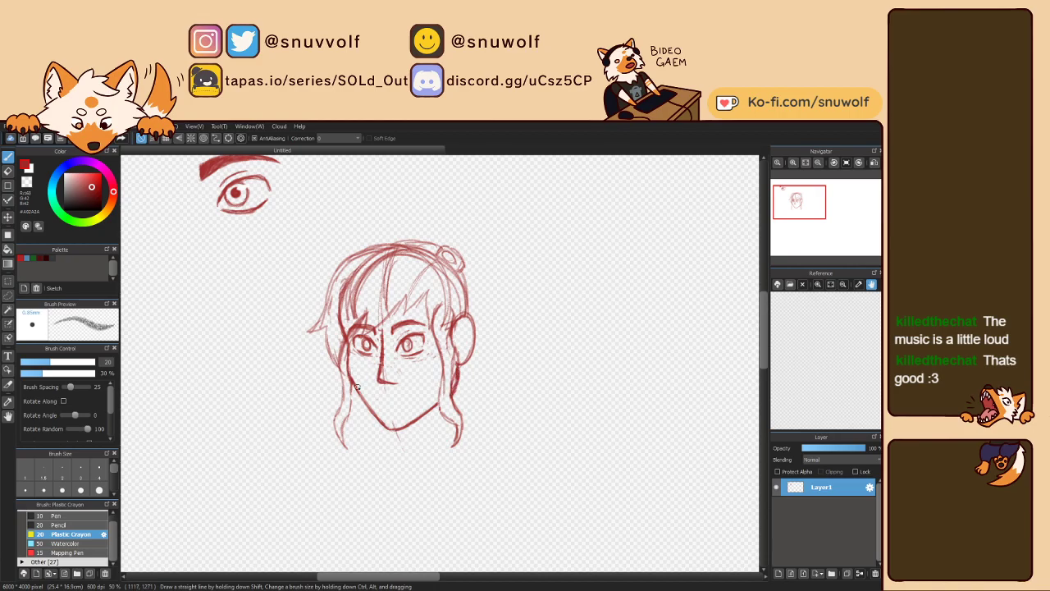
# Step: Redraw both sidelocks with rounded, outward-curling tips and darken the strand lines in front of the ear
pyautogui.moveTo(350, 389)
pyautogui.mouseDown()
pyautogui.moveTo(335, 410)
pyautogui.moveTo(345, 442)
pyautogui.mouseUp()
pyautogui.moveTo(344, 375); pyautogui.dragTo(355, 433)
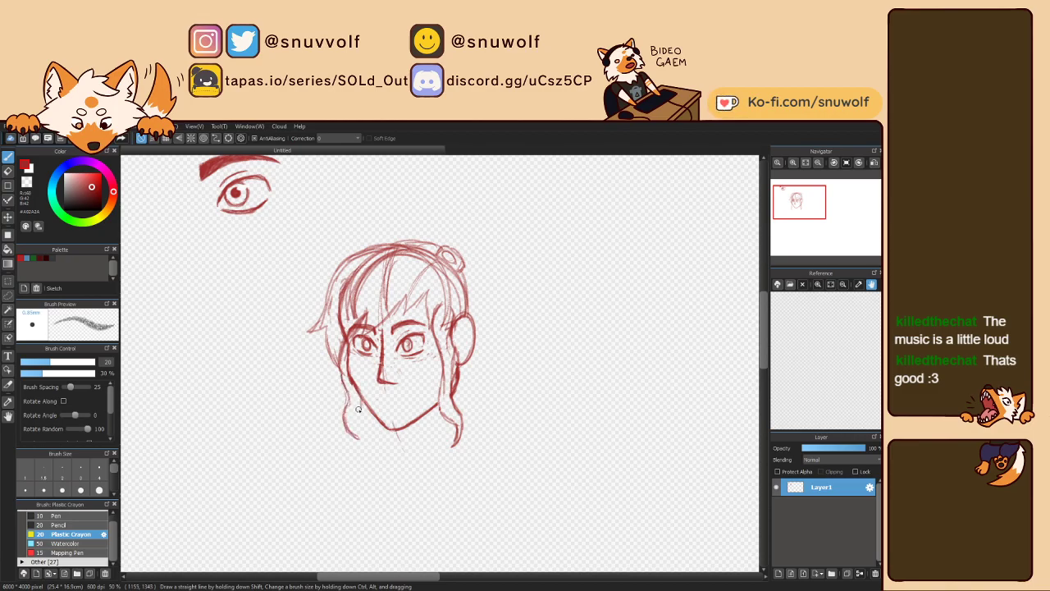
pyautogui.moveTo(355, 411)
pyautogui.mouseDown()
pyautogui.moveTo(365, 438)
pyautogui.moveTo(350, 426)
pyautogui.moveTo(353, 438)
pyautogui.moveTo(366, 427)
pyautogui.mouseUp()
pyautogui.moveTo(457, 447)
pyautogui.mouseDown()
pyautogui.moveTo(461, 423)
pyautogui.moveTo(439, 413)
pyautogui.mouseUp()
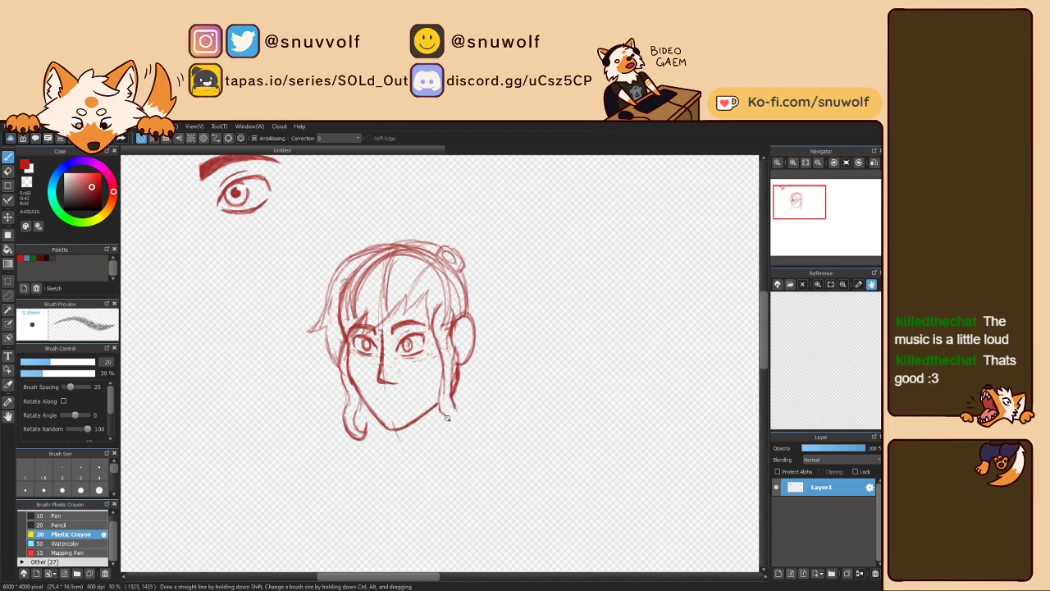
pyautogui.moveTo(448, 419)
pyautogui.mouseDown()
pyautogui.moveTo(441, 431)
pyautogui.moveTo(457, 435)
pyautogui.mouseUp()
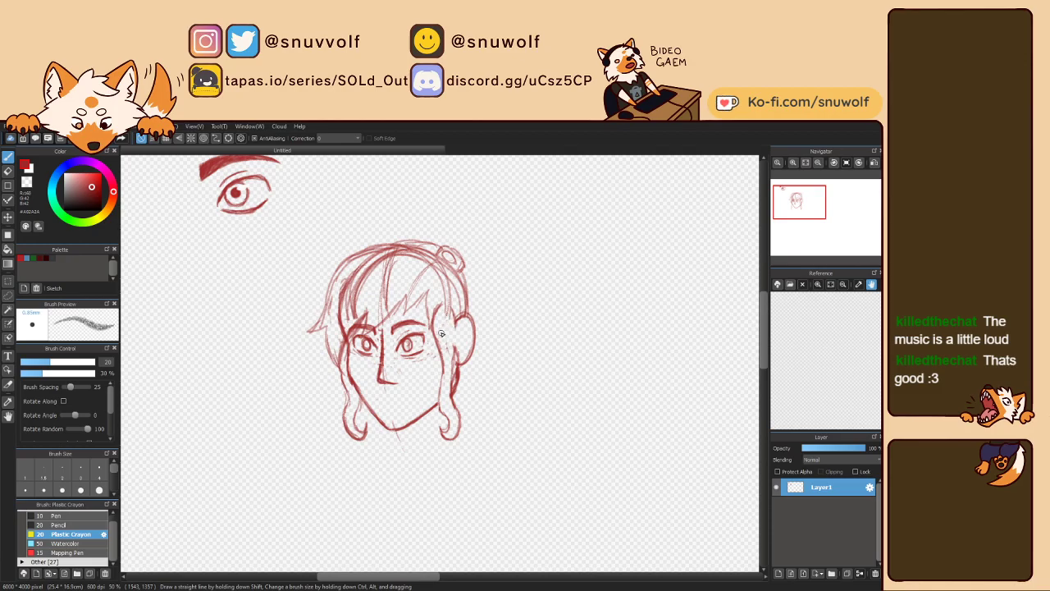
pyautogui.moveTo(455, 327)
pyautogui.mouseDown()
pyautogui.moveTo(448, 420)
pyautogui.moveTo(441, 409)
pyautogui.mouseUp()
pyautogui.moveTo(438, 390); pyautogui.dragTo(442, 361)
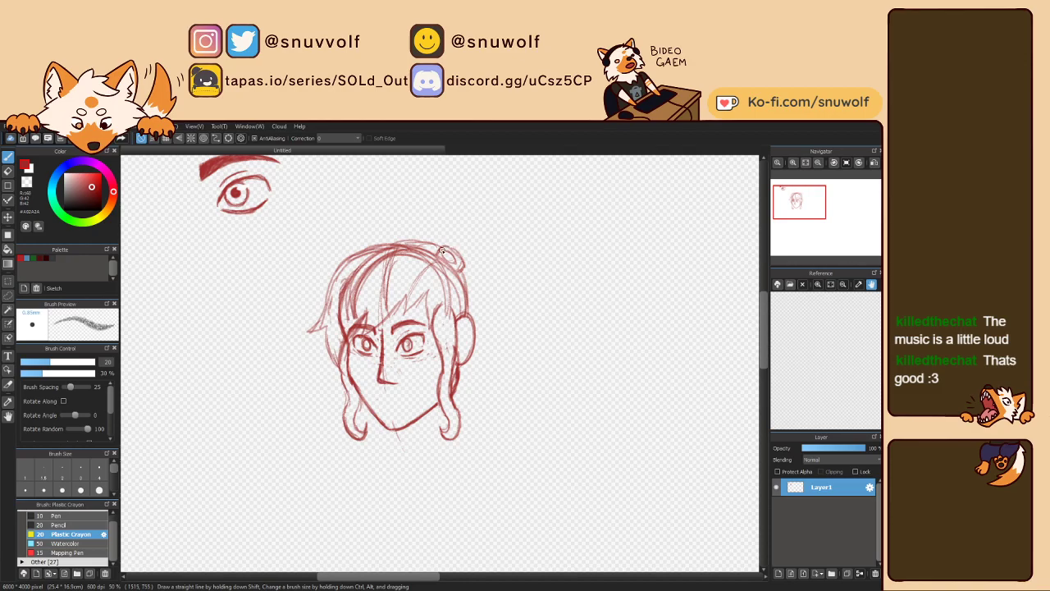
# Step: Draw a high ponytail arching up from the hair tie and falling behind the ear in a wave to a curled tip
pyautogui.moveTo(440, 251)
pyautogui.mouseDown()
pyautogui.moveTo(447, 223)
pyautogui.moveTo(444, 244)
pyautogui.moveTo(470, 211)
pyautogui.moveTo(456, 221)
pyautogui.moveTo(497, 215)
pyautogui.moveTo(482, 217)
pyautogui.moveTo(522, 289)
pyautogui.mouseUp()
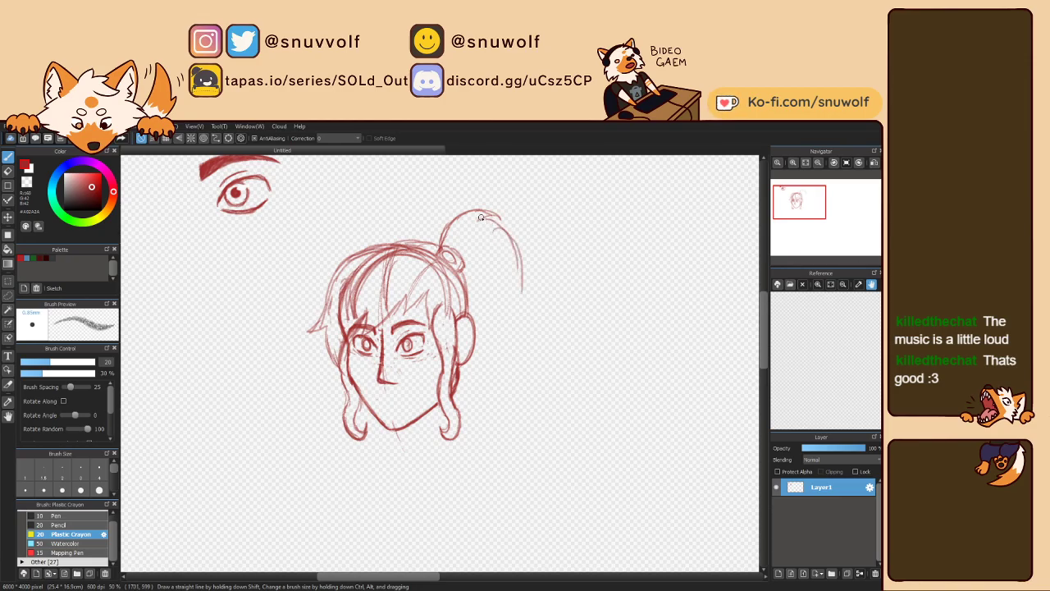
pyautogui.moveTo(477, 226)
pyautogui.mouseDown()
pyautogui.moveTo(527, 292)
pyautogui.moveTo(525, 273)
pyautogui.moveTo(509, 338)
pyautogui.moveTo(518, 327)
pyautogui.moveTo(517, 370)
pyautogui.moveTo(535, 403)
pyautogui.mouseUp()
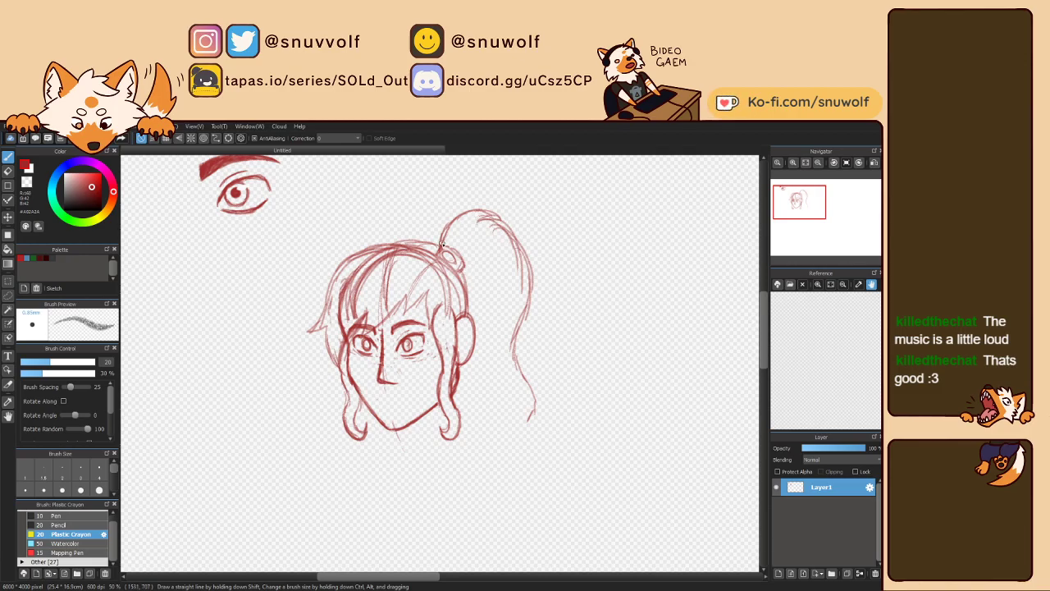
pyautogui.moveTo(440, 244)
pyautogui.mouseDown()
pyautogui.moveTo(462, 214)
pyautogui.moveTo(454, 224)
pyautogui.moveTo(486, 209)
pyautogui.mouseUp()
pyautogui.moveTo(465, 273)
pyautogui.mouseDown()
pyautogui.moveTo(483, 349)
pyautogui.moveTo(509, 405)
pyautogui.mouseUp()
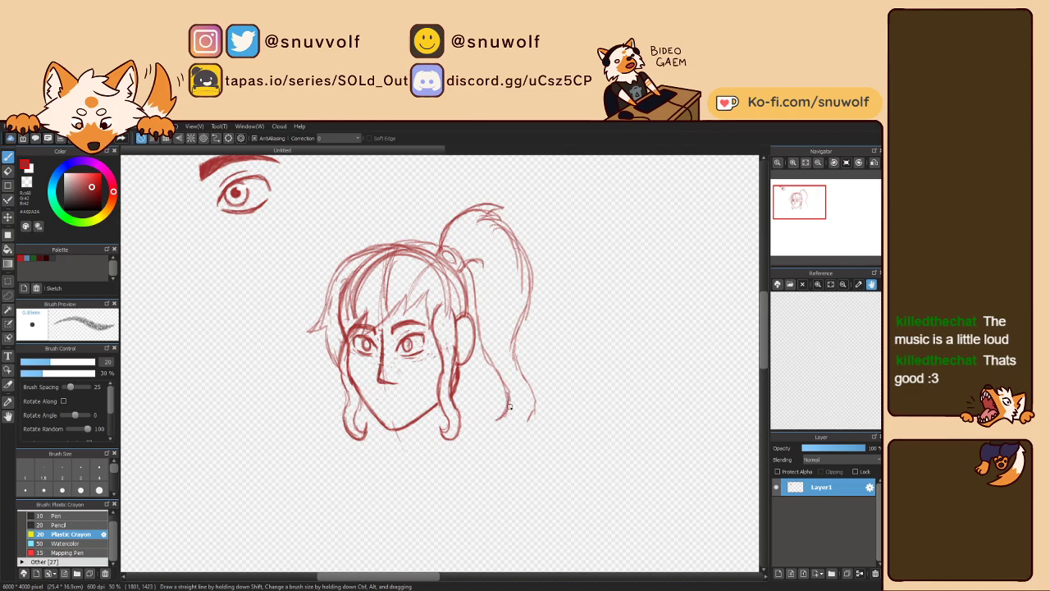
pyautogui.moveTo(514, 361)
pyautogui.mouseDown()
pyautogui.moveTo(521, 410)
pyautogui.moveTo(497, 416)
pyautogui.moveTo(515, 410)
pyautogui.moveTo(528, 379)
pyautogui.moveTo(529, 416)
pyautogui.moveTo(536, 403)
pyautogui.moveTo(534, 389)
pyautogui.moveTo(520, 417)
pyautogui.mouseUp()
pyautogui.moveTo(501, 377)
pyautogui.mouseDown()
pyautogui.moveTo(498, 419)
pyautogui.moveTo(528, 406)
pyautogui.moveTo(496, 423)
pyautogui.mouseUp()
pyautogui.moveTo(499, 420)
pyautogui.mouseDown()
pyautogui.moveTo(527, 395)
pyautogui.moveTo(519, 401)
pyautogui.mouseUp()
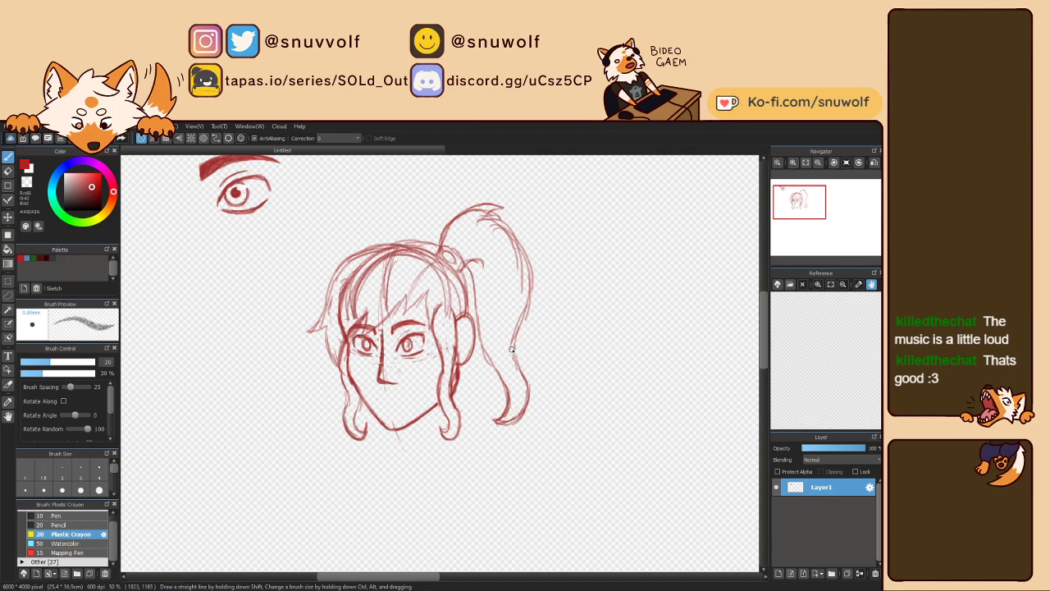
# Step: Lasso the hanging part of the ponytail and free-transform its corners to narrow it and swing the tip toward the head
pyautogui.press('m')
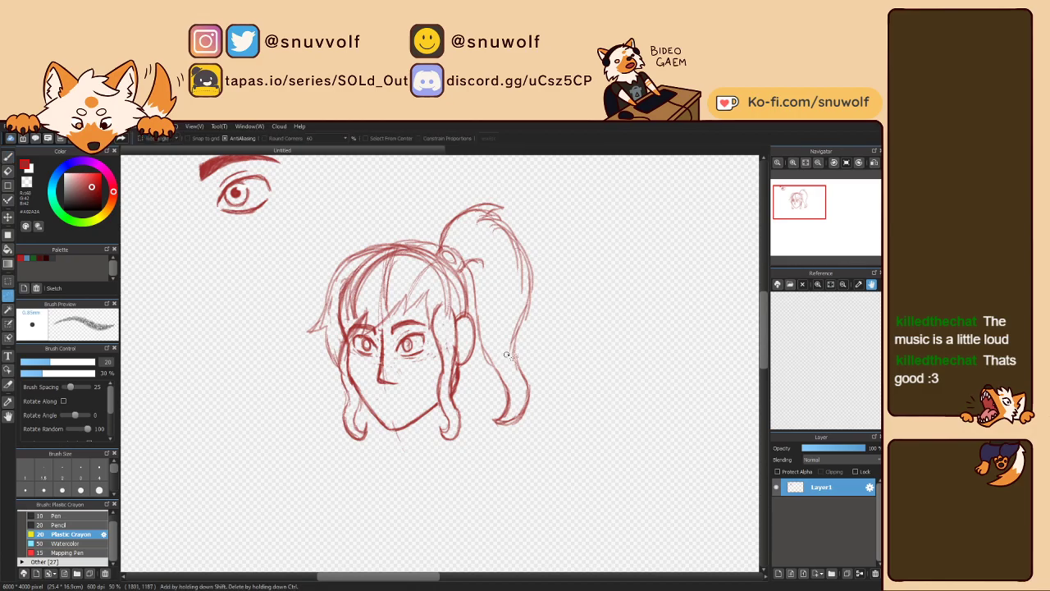
pyautogui.moveTo(489, 371)
pyautogui.mouseDown()
pyautogui.moveTo(474, 267)
pyautogui.moveTo(507, 272)
pyautogui.moveTo(543, 414)
pyautogui.moveTo(483, 400)
pyautogui.mouseUp()
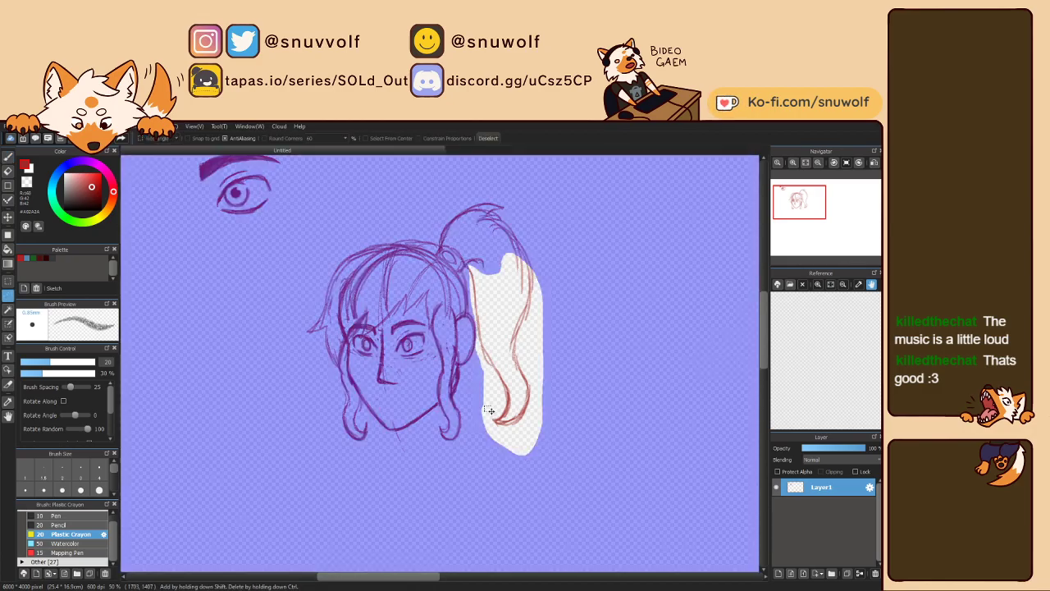
pyautogui.hotkey('ctrl', 't')
pyautogui.moveTo(506, 438); pyautogui.dragTo(489, 429)
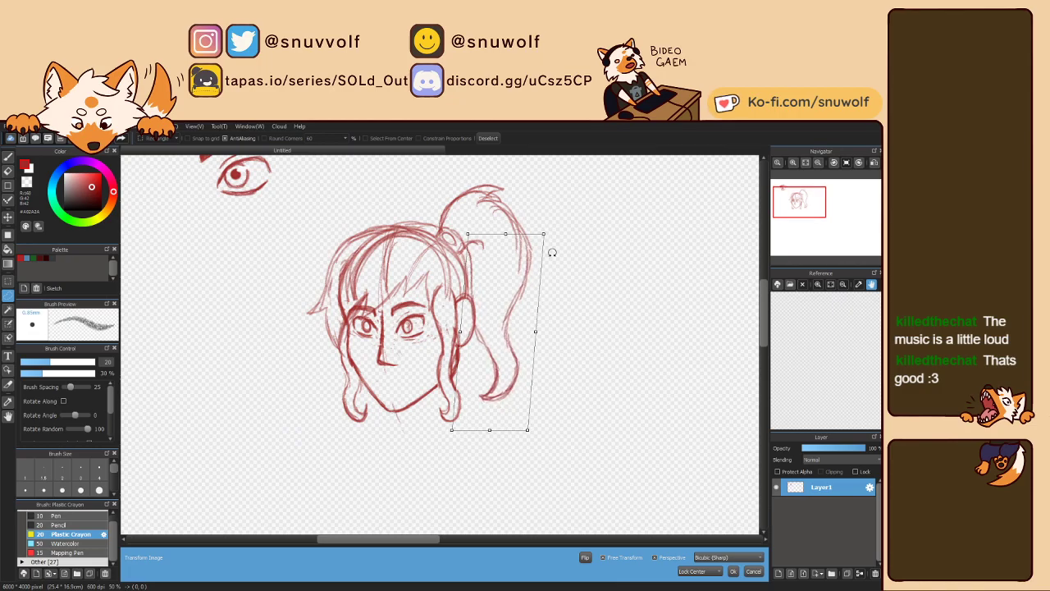
pyautogui.moveTo(542, 233); pyautogui.dragTo(538, 241)
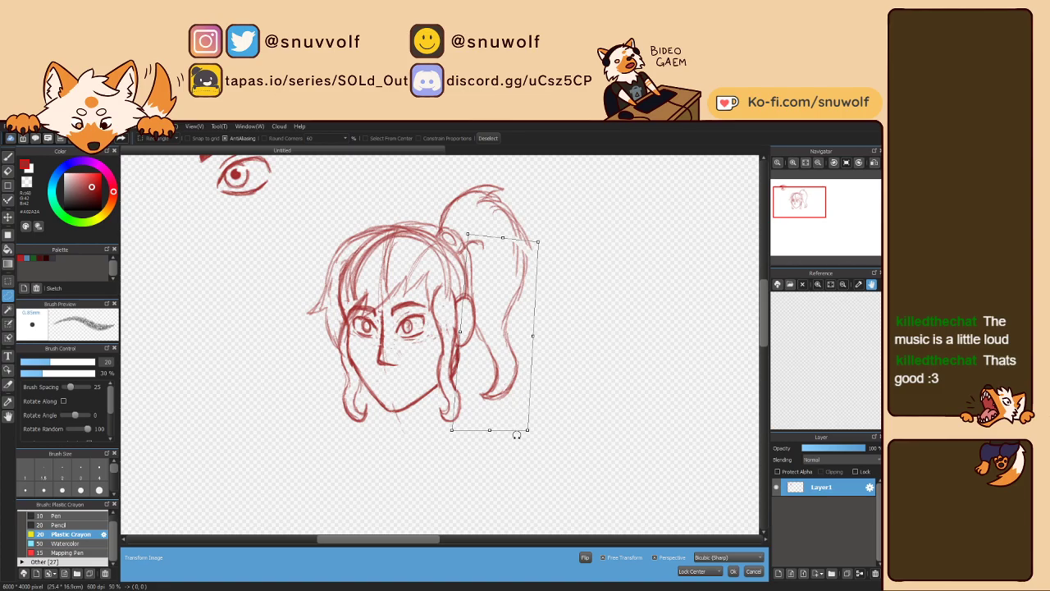
pyautogui.moveTo(527, 429); pyautogui.dragTo(520, 442)
pyautogui.moveTo(453, 429); pyautogui.dragTo(452, 418)
pyautogui.moveTo(468, 234); pyautogui.dragTo(471, 226)
pyautogui.click(733, 572)
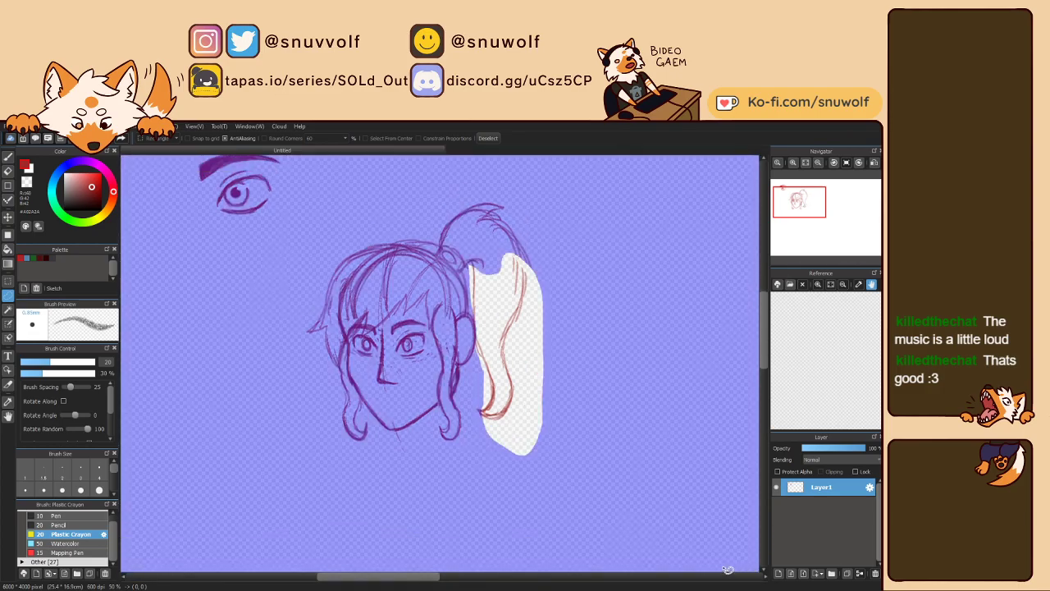
pyautogui.moveTo(506, 264); pyautogui.dragTo(356, 394)
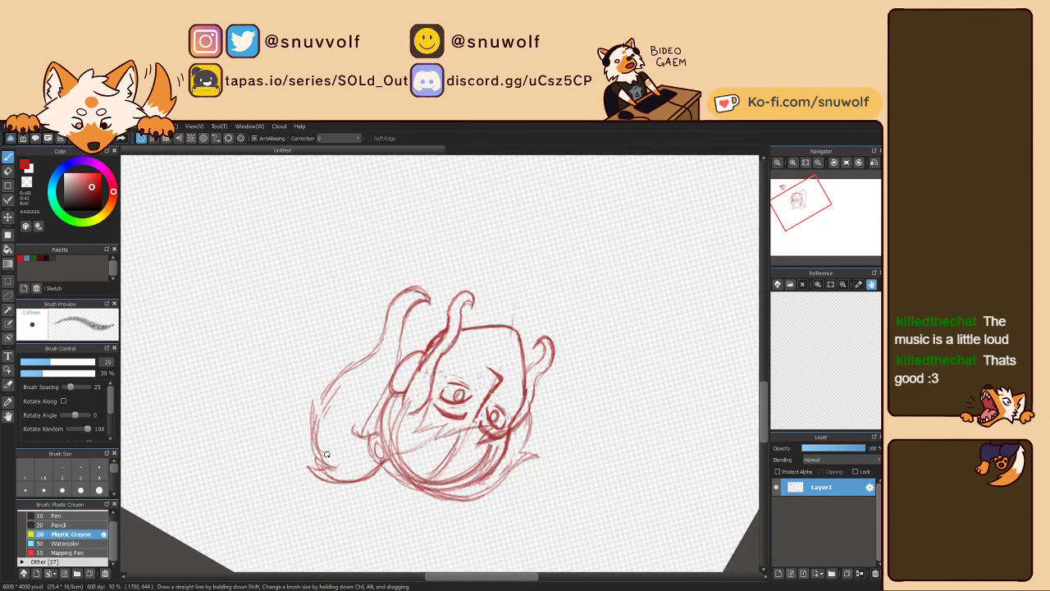
# Step: Redraw the outer edge of the hanging ponytail as one smooth curve from mid-length down to the curled tip
pyautogui.moveTo(323, 459)
pyautogui.mouseDown()
pyautogui.moveTo(320, 408)
pyautogui.moveTo(323, 425)
pyautogui.moveTo(337, 384)
pyautogui.mouseUp()
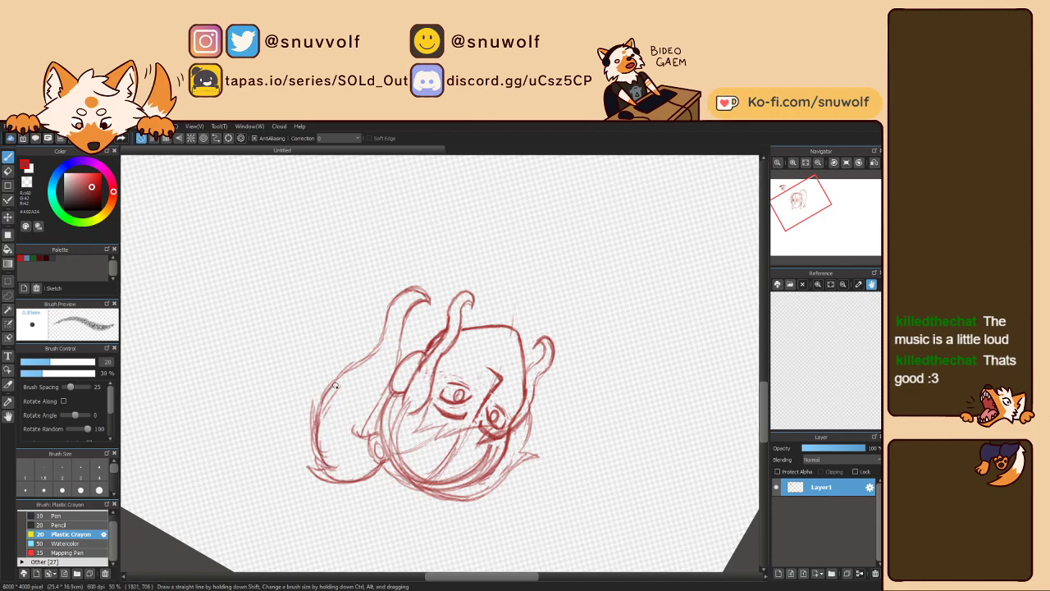
pyautogui.moveTo(316, 431)
pyautogui.mouseDown()
pyautogui.moveTo(333, 387)
pyautogui.moveTo(318, 421)
pyautogui.moveTo(314, 408)
pyautogui.moveTo(317, 401)
pyautogui.moveTo(318, 456)
pyautogui.mouseUp()
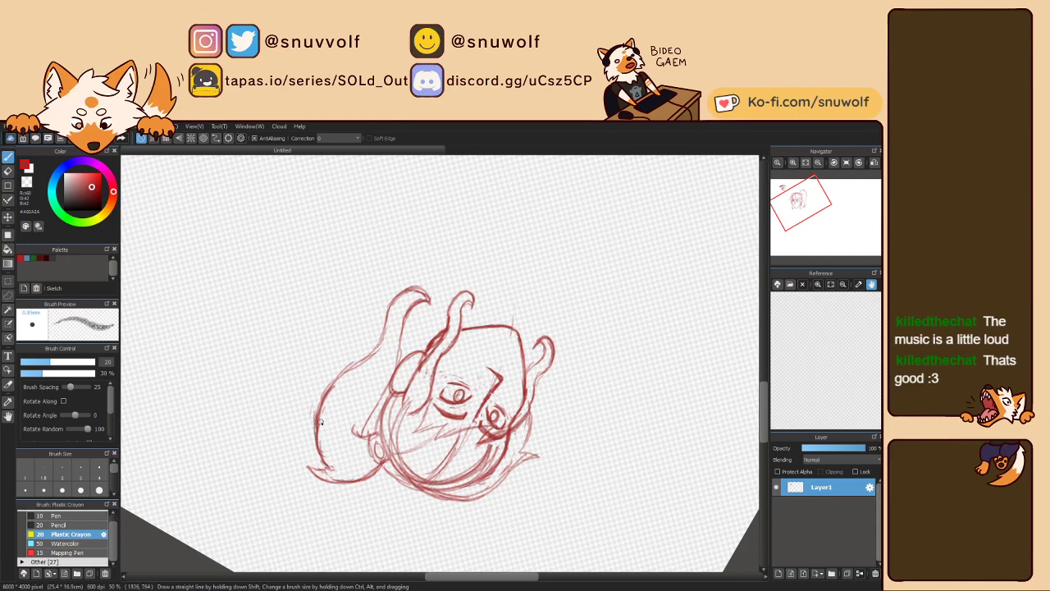
pyautogui.moveTo(315, 439); pyautogui.dragTo(312, 411)
pyautogui.hotkey('ctrl', 'z')
pyautogui.hotkey('ctrl', 'z')
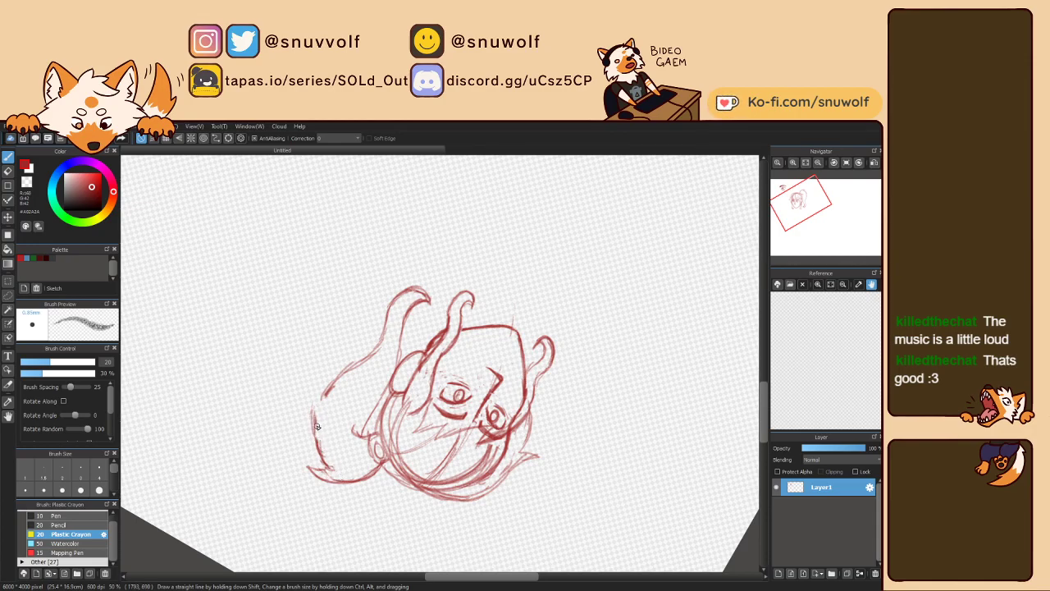
pyautogui.moveTo(322, 452); pyautogui.dragTo(313, 402)
pyautogui.moveTo(318, 438); pyautogui.dragTo(337, 384)
pyautogui.press('Right')
pyautogui.press('Right')
pyautogui.press('Right')
pyautogui.press('Right')
pyautogui.press('Right')
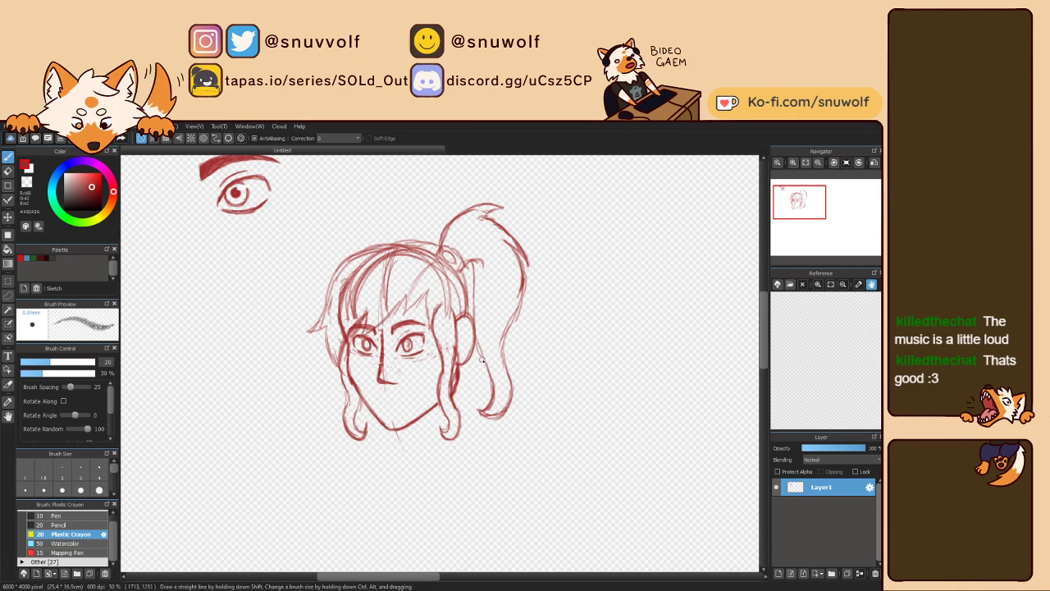
# Step: Remove the curled tips of both sidelocks and redraw the sidelock in front of the ear with a short, pointed end
pyautogui.moveTo(470, 267); pyautogui.dragTo(467, 267)
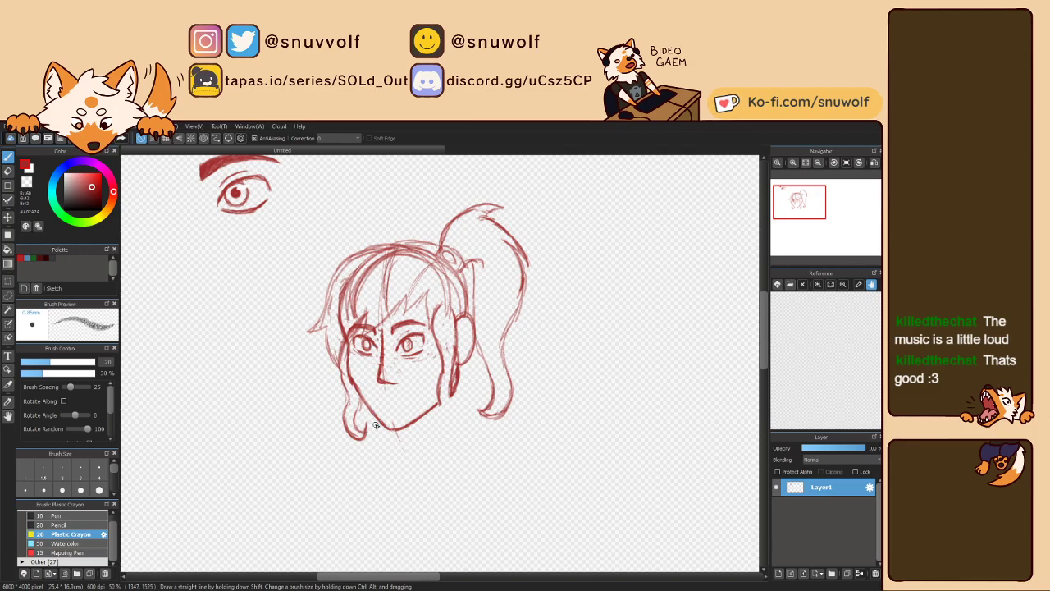
pyautogui.moveTo(346, 395); pyautogui.dragTo(356, 440)
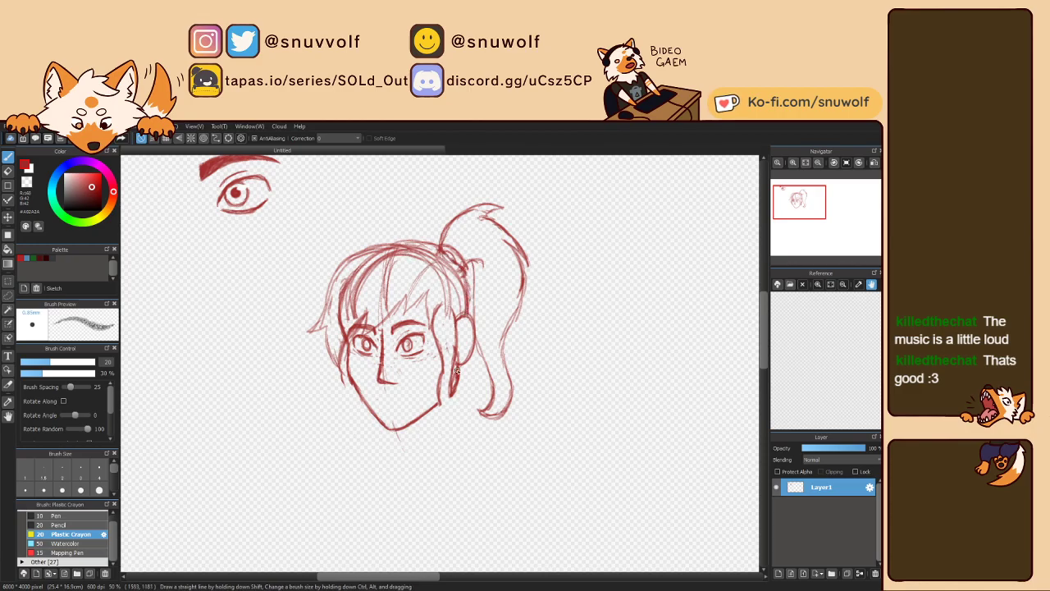
pyautogui.moveTo(451, 305); pyautogui.dragTo(449, 397)
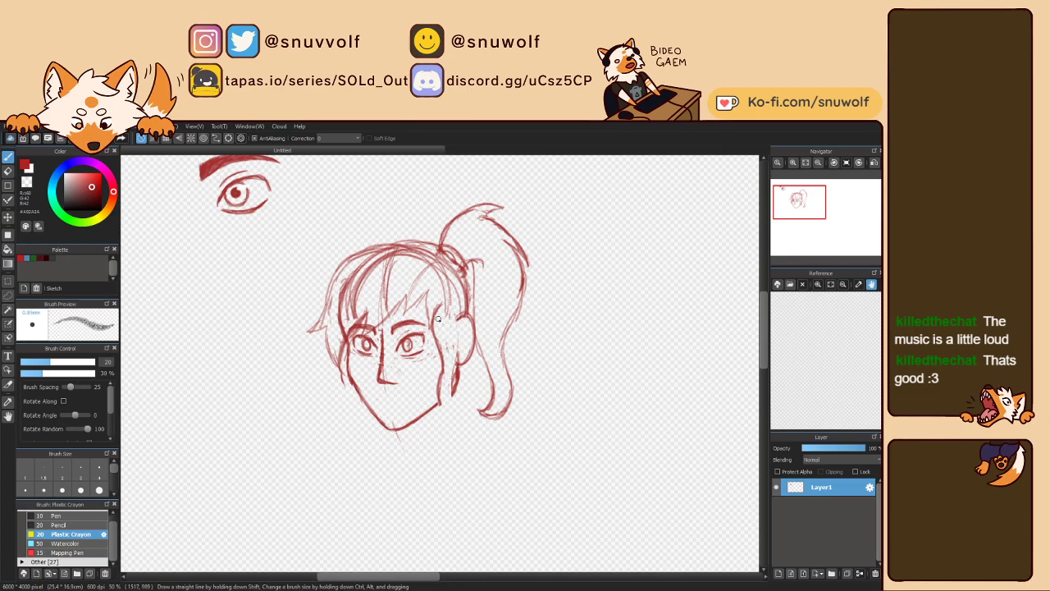
pyautogui.moveTo(436, 341)
pyautogui.mouseDown()
pyautogui.moveTo(441, 357)
pyautogui.moveTo(436, 309)
pyautogui.moveTo(441, 368)
pyautogui.mouseUp()
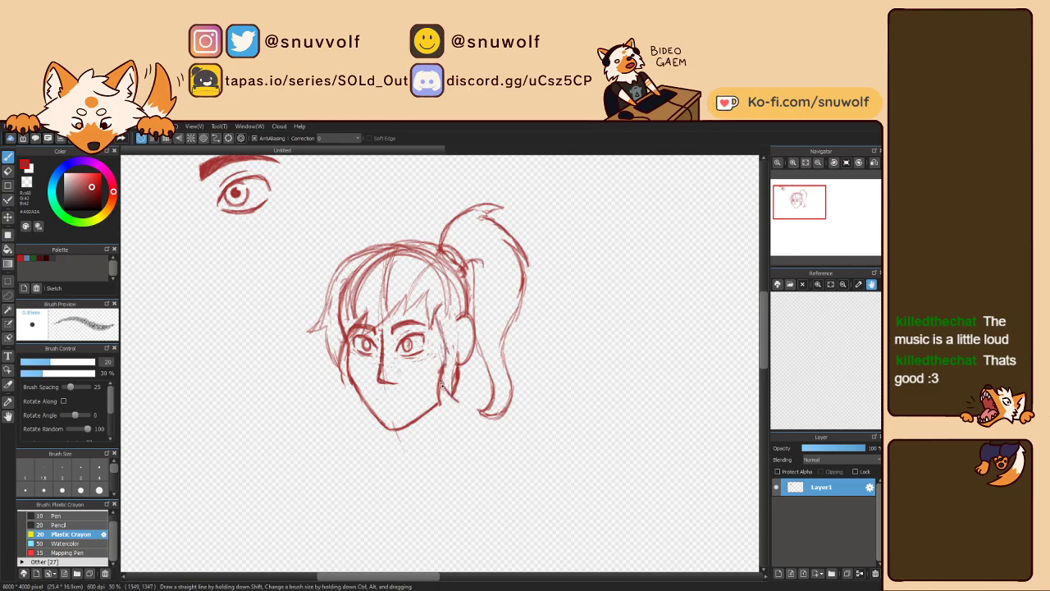
pyautogui.moveTo(439, 375)
pyautogui.mouseDown()
pyautogui.moveTo(437, 400)
pyautogui.moveTo(439, 319)
pyautogui.moveTo(444, 378)
pyautogui.mouseUp()
pyautogui.moveTo(434, 313); pyautogui.dragTo(447, 391)
pyautogui.moveTo(449, 305)
pyautogui.mouseDown()
pyautogui.moveTo(456, 400)
pyautogui.moveTo(450, 309)
pyautogui.mouseUp()
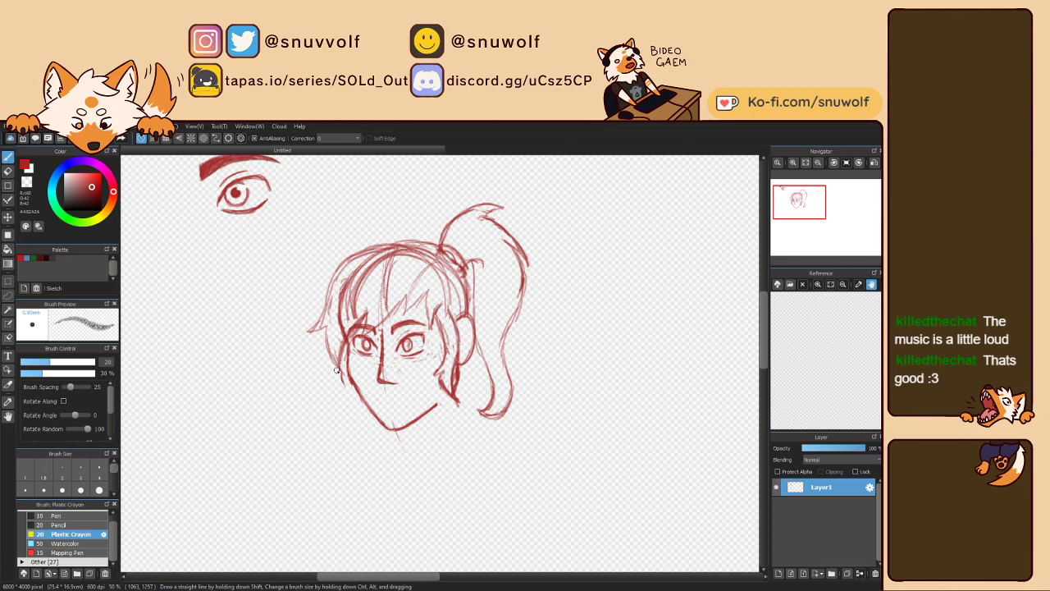
# Step: Redraw the far sidelock with a short pointed tip and reshape the jaw and chin into a softer, rounder curve
pyautogui.moveTo(343, 347)
pyautogui.mouseDown()
pyautogui.moveTo(344, 390)
pyautogui.moveTo(361, 414)
pyautogui.moveTo(349, 398)
pyautogui.mouseUp()
pyautogui.moveTo(359, 391); pyautogui.dragTo(390, 426)
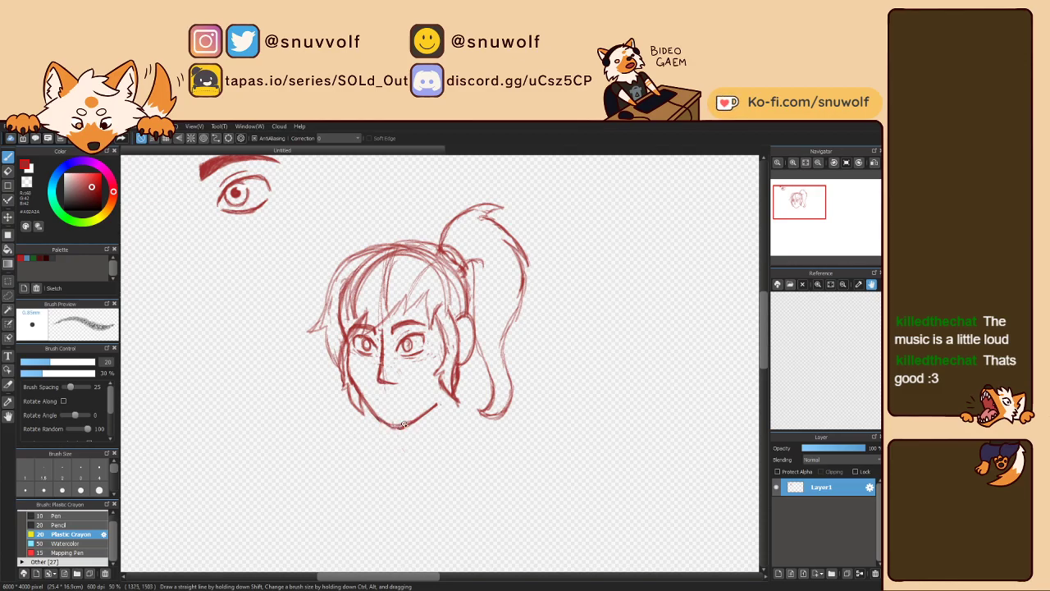
pyautogui.moveTo(403, 424); pyautogui.dragTo(446, 394)
pyautogui.moveTo(393, 430)
pyautogui.mouseDown()
pyautogui.moveTo(436, 406)
pyautogui.moveTo(409, 395)
pyautogui.moveTo(400, 325)
pyautogui.mouseUp()
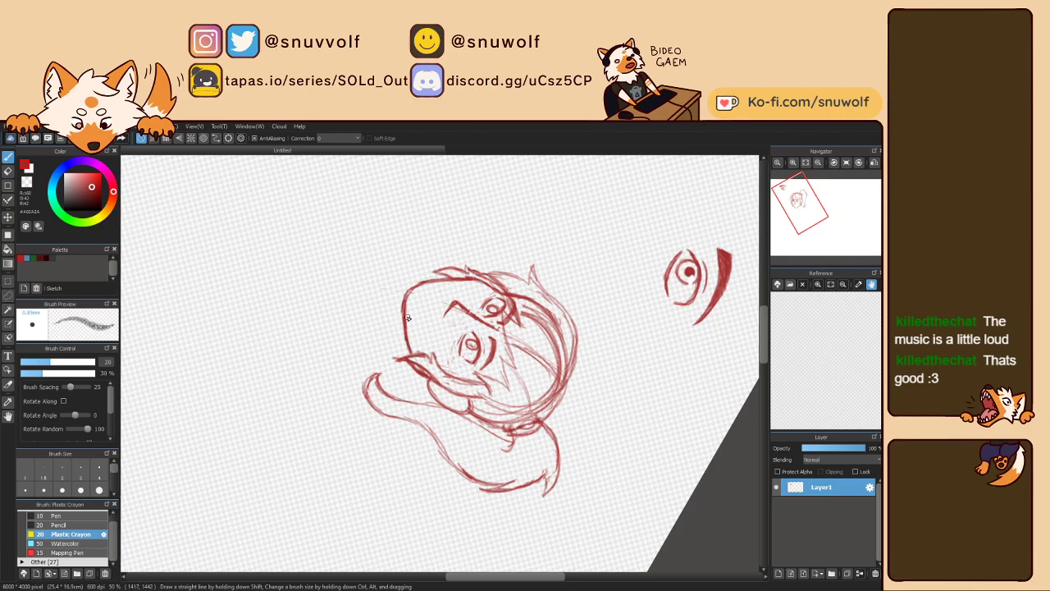
pyautogui.press('Left')
pyautogui.press('Left')
pyautogui.press('Left')
pyautogui.press('Left')
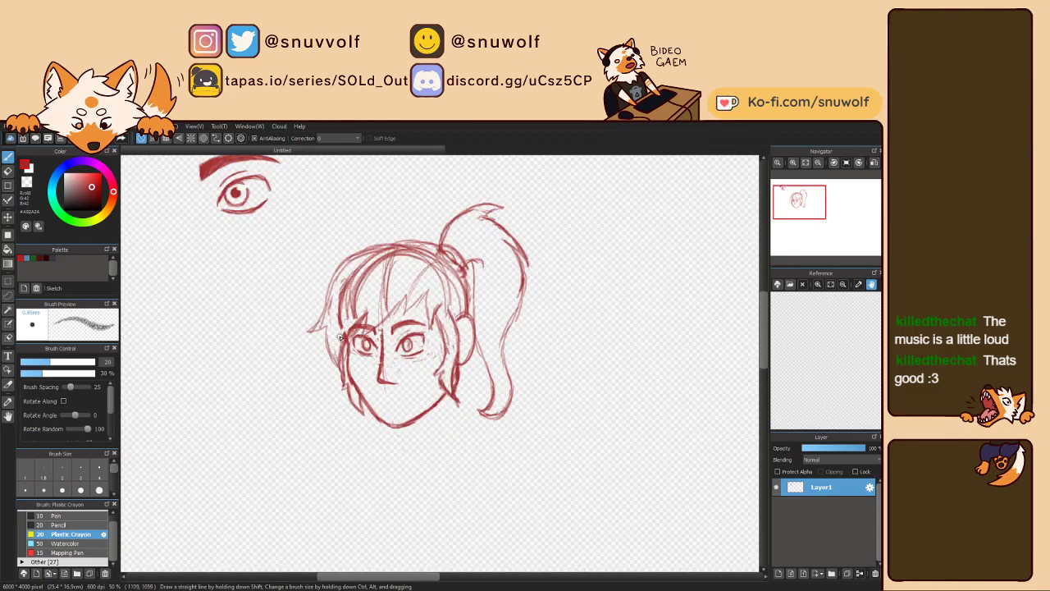
# Step: Break up the hair on the far side of the head with short strokes and mark the mouth with two small dashes
pyautogui.moveTo(339, 336)
pyautogui.mouseDown()
pyautogui.moveTo(361, 293)
pyautogui.moveTo(351, 281)
pyautogui.moveTo(341, 293)
pyautogui.moveTo(345, 286)
pyautogui.moveTo(350, 301)
pyautogui.moveTo(374, 295)
pyautogui.moveTo(360, 263)
pyautogui.moveTo(433, 267)
pyautogui.moveTo(451, 316)
pyautogui.mouseUp()
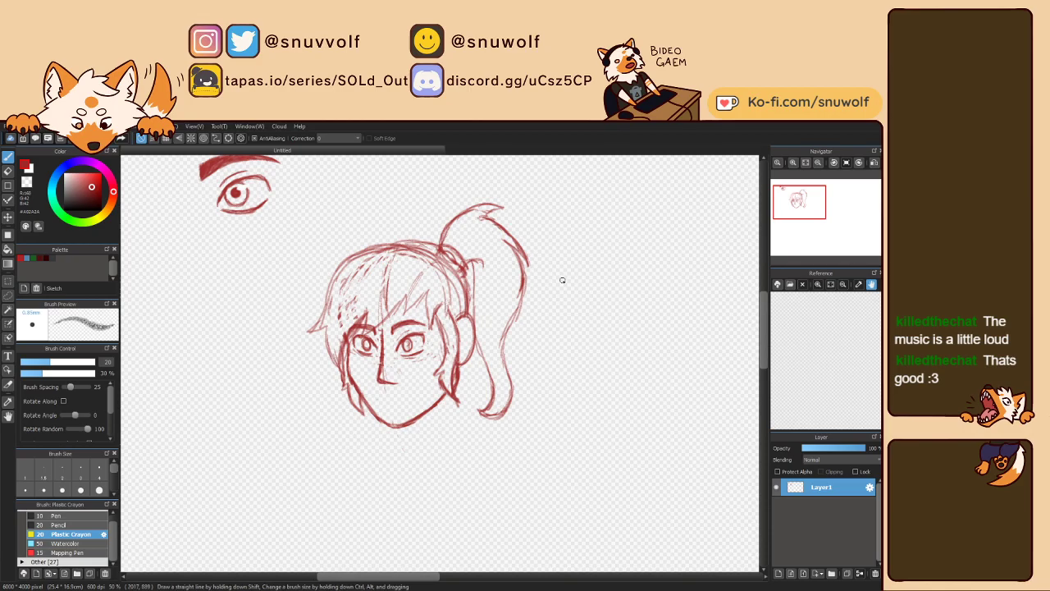
pyautogui.click(793, 163)
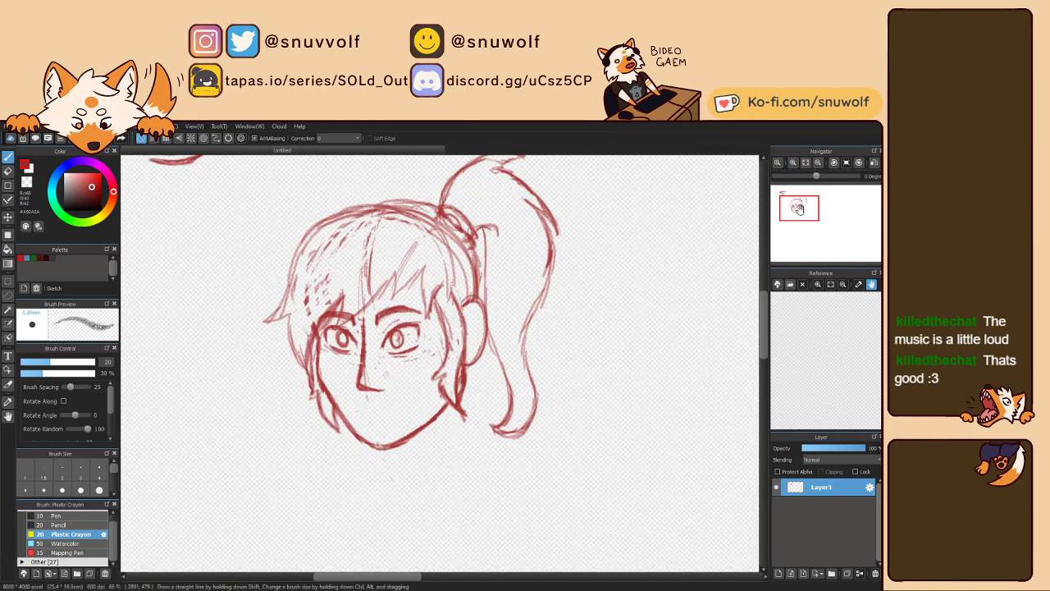
pyautogui.moveTo(801, 206); pyautogui.dragTo(798, 208)
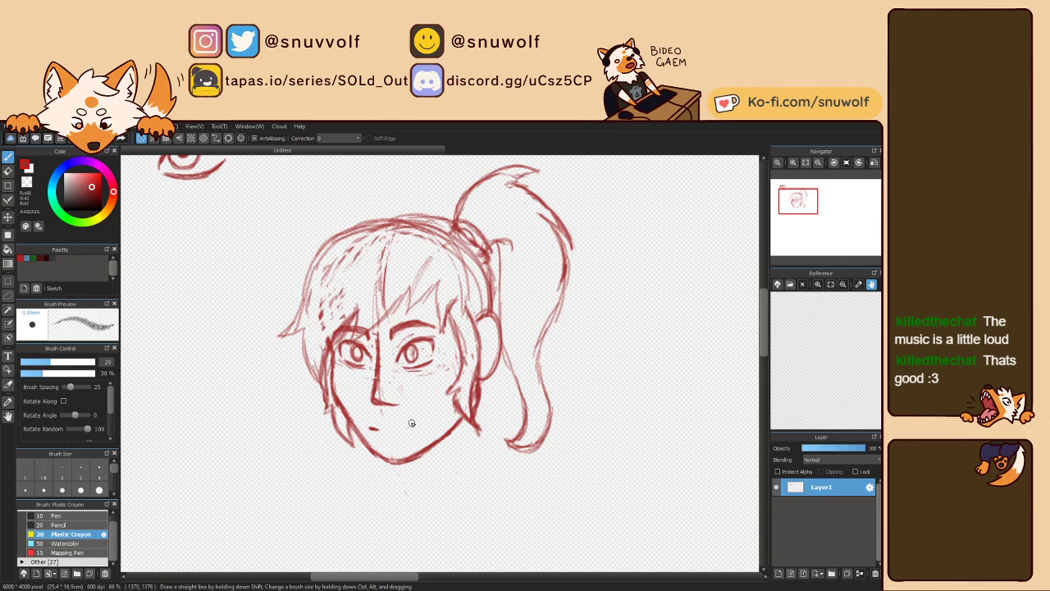
pyautogui.moveTo(412, 425); pyautogui.dragTo(402, 430)
# Step: Add a new layer and draw an oval glasses lens around the eye nearer the ear
pyautogui.click(778, 573)
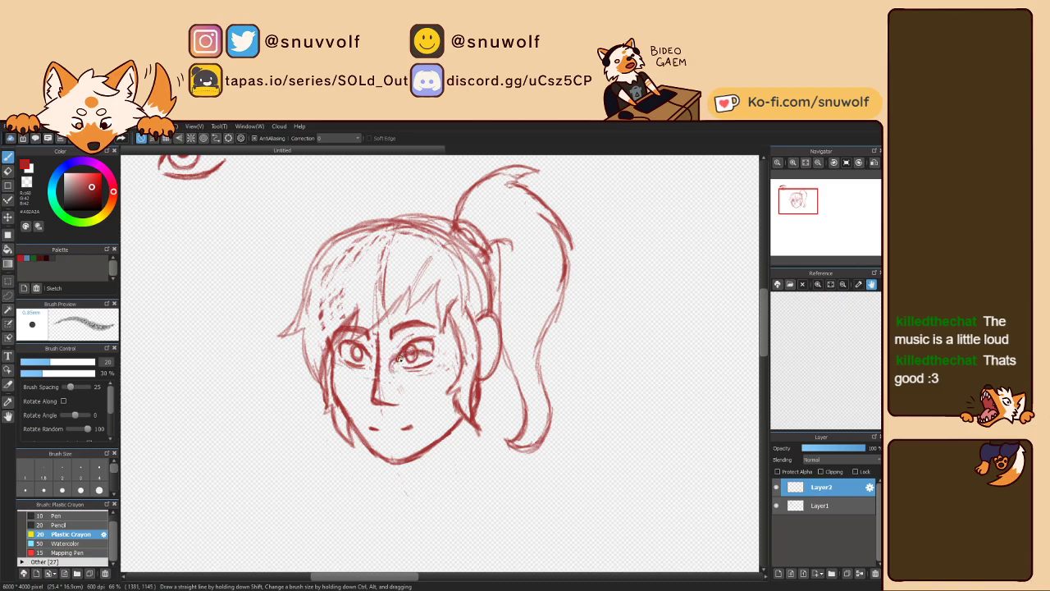
pyautogui.moveTo(393, 359)
pyautogui.mouseDown()
pyautogui.moveTo(423, 373)
pyautogui.moveTo(434, 358)
pyautogui.moveTo(420, 355)
pyautogui.moveTo(434, 360)
pyautogui.moveTo(418, 340)
pyautogui.moveTo(460, 330)
pyautogui.mouseUp()
pyautogui.hotkey('ctrl', 'z')
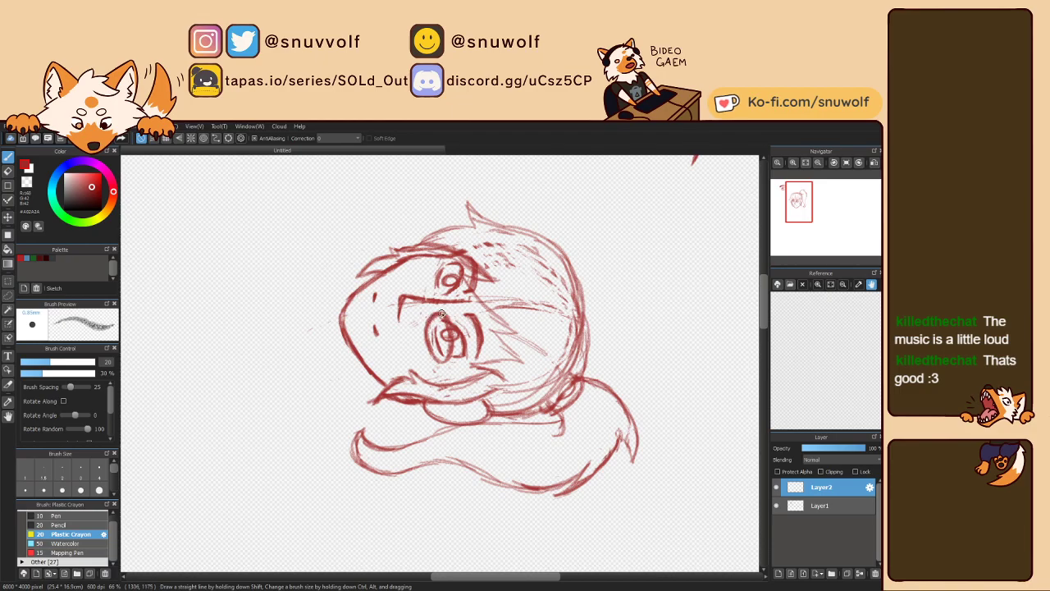
pyautogui.moveTo(450, 322); pyautogui.dragTo(445, 362)
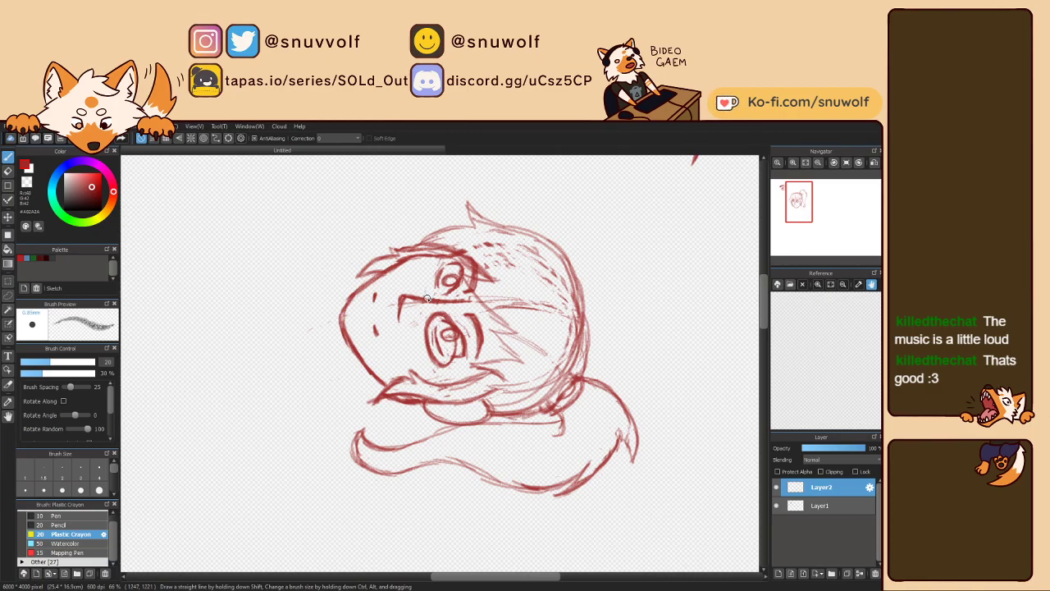
pyautogui.press('Left')
pyautogui.press('Left')
pyautogui.press('Left')
pyautogui.press('Left')
pyautogui.press('Left')
pyautogui.press('Left')
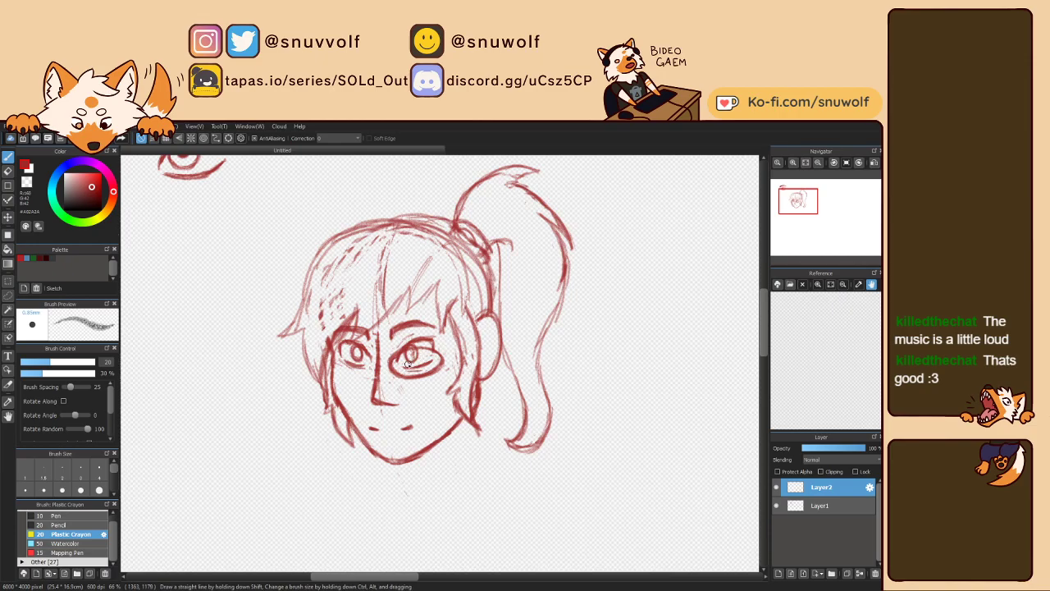
# Step: Lasso the glasses lens, place a copy over the other eye, and merge the extra layer down into Layer2
pyautogui.hotkey('ctrl', 'shift', 'n')
pyautogui.press('m')
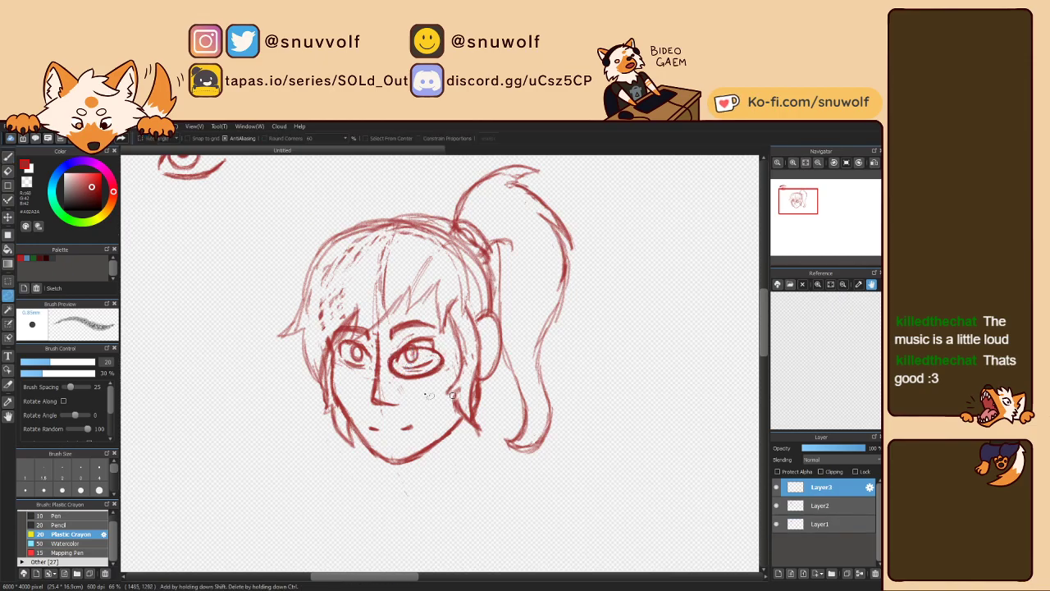
pyautogui.moveTo(472, 404); pyautogui.dragTo(369, 324)
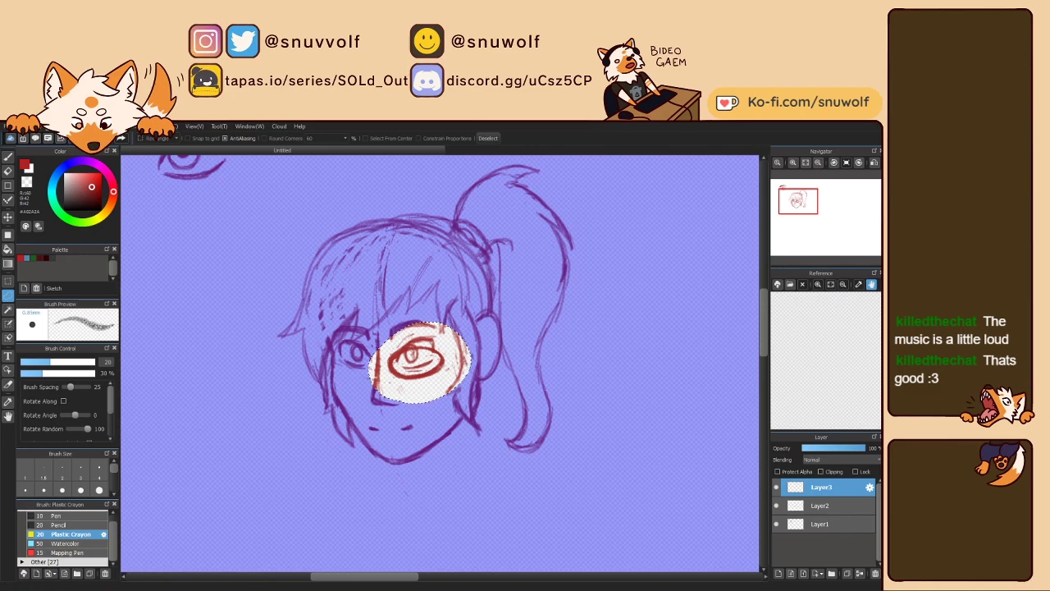
pyautogui.moveTo(443, 324)
pyautogui.mouseDown()
pyautogui.moveTo(374, 345)
pyautogui.moveTo(410, 326)
pyautogui.moveTo(418, 402)
pyautogui.moveTo(418, 361)
pyautogui.moveTo(349, 376)
pyautogui.mouseUp()
pyautogui.hotkey('ctrl', 'd')
pyautogui.press('v')
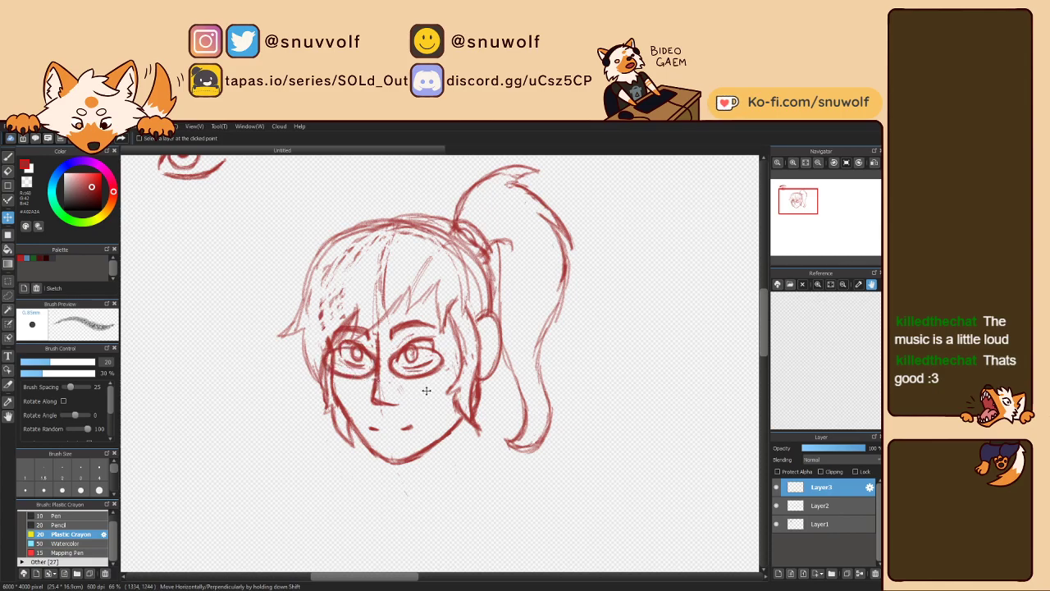
pyautogui.click(860, 575)
# Step: Draw the glasses' bridge and the temple arm toward the ear, and merge the glasses layer into Layer1
pyautogui.press('b')
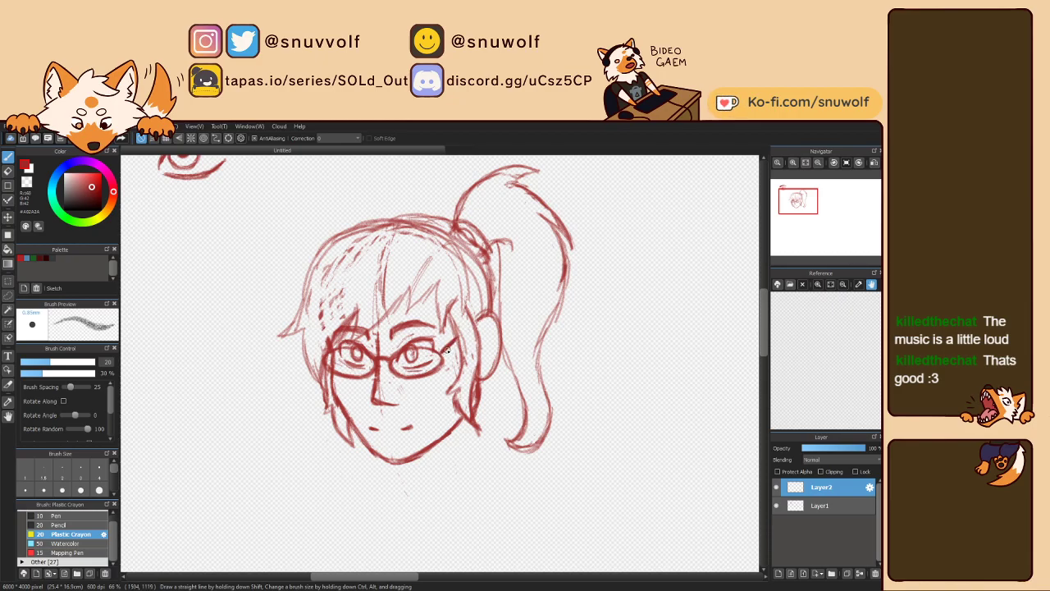
pyautogui.moveTo(447, 350)
pyautogui.mouseDown()
pyautogui.moveTo(481, 315)
pyautogui.moveTo(443, 350)
pyautogui.moveTo(459, 326)
pyautogui.mouseUp()
pyautogui.click(829, 509)
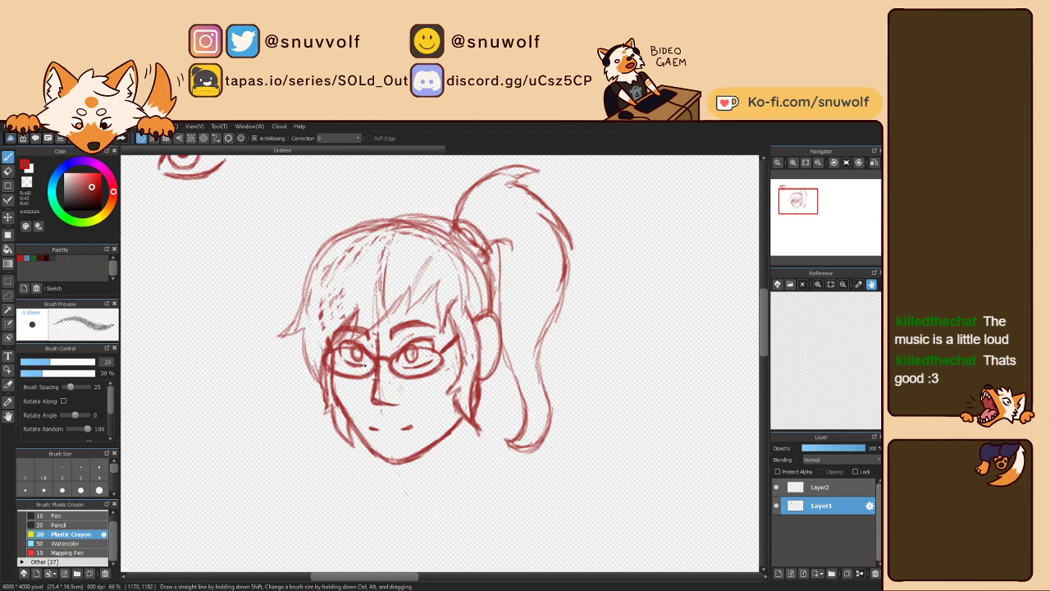
pyautogui.click(820, 486)
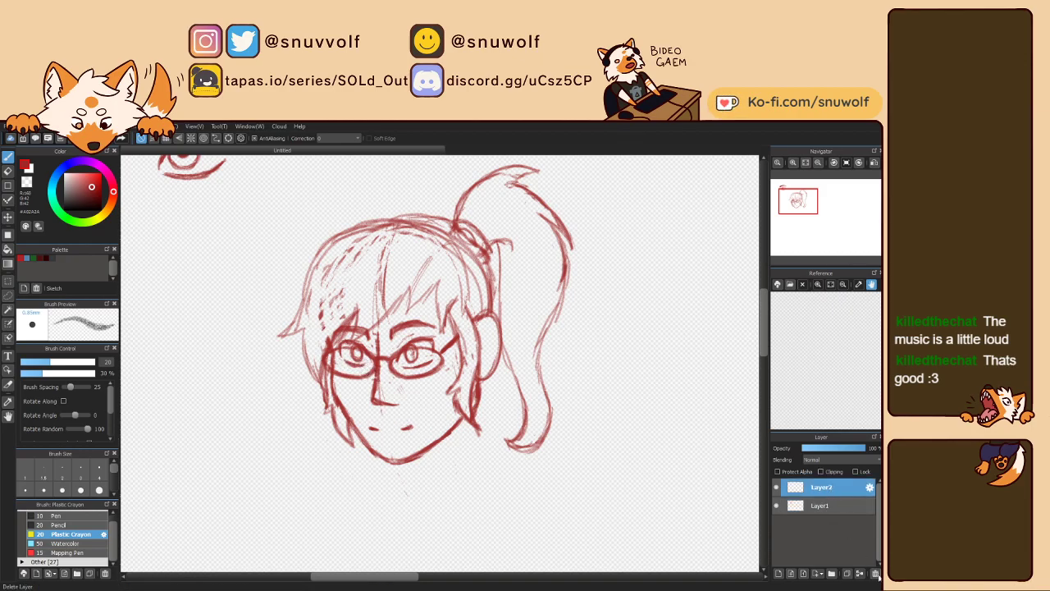
pyautogui.click(874, 573)
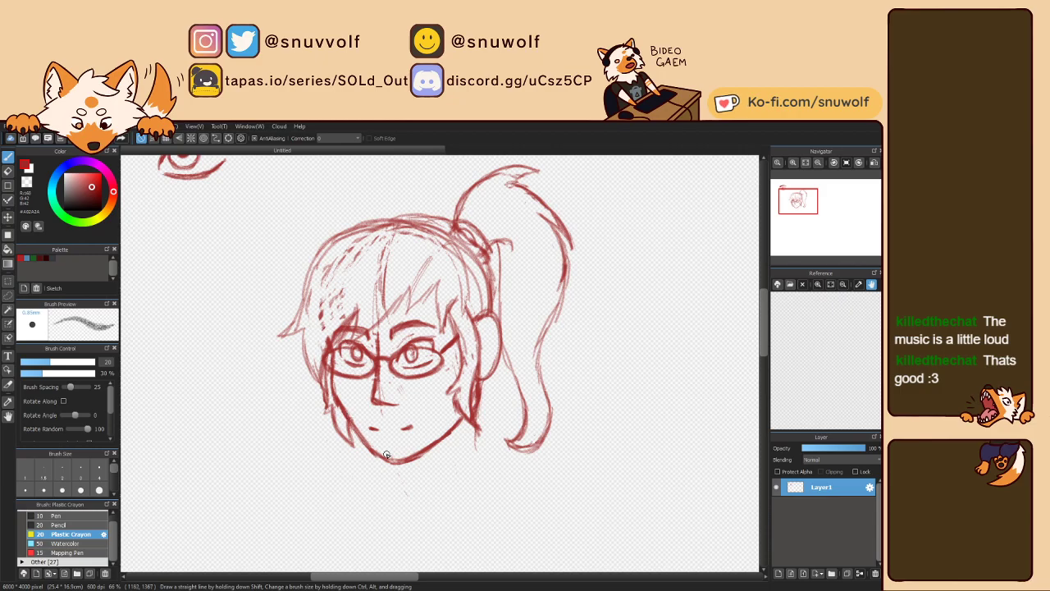
# Step: Sketch both sides of the neck below the jaw and extend them into sloping shoulder lines
pyautogui.moveTo(481, 393)
pyautogui.mouseDown()
pyautogui.moveTo(479, 447)
pyautogui.moveTo(481, 406)
pyautogui.moveTo(509, 481)
pyautogui.moveTo(488, 453)
pyautogui.moveTo(533, 501)
pyautogui.mouseUp()
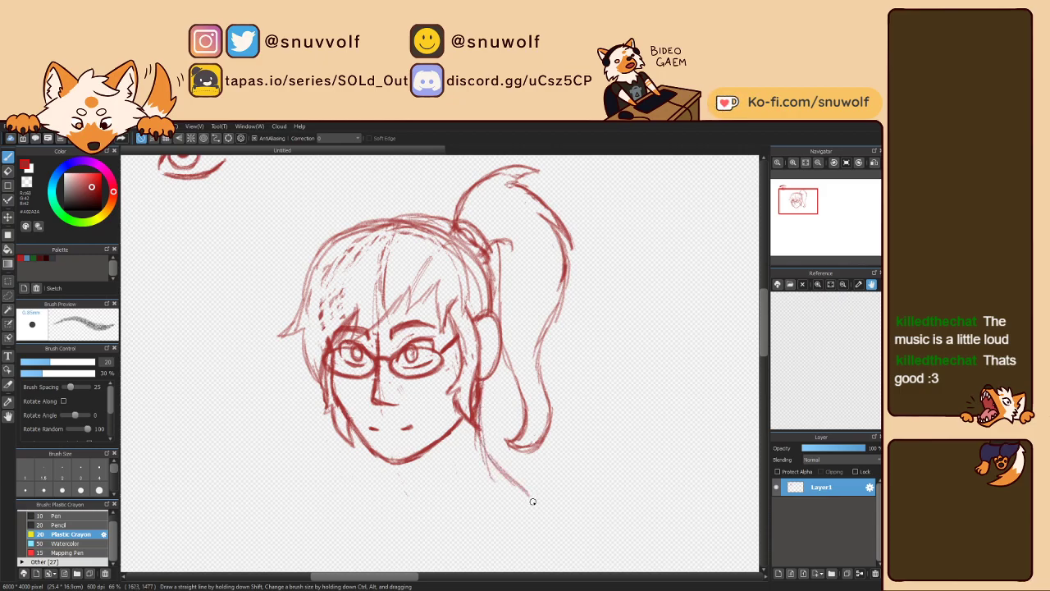
pyautogui.moveTo(402, 460)
pyautogui.mouseDown()
pyautogui.moveTo(404, 489)
pyautogui.moveTo(383, 509)
pyautogui.mouseUp()
pyautogui.moveTo(487, 451); pyautogui.dragTo(575, 531)
pyautogui.scroll(2, 492, 369)
pyautogui.scroll(-2, 658, 262)
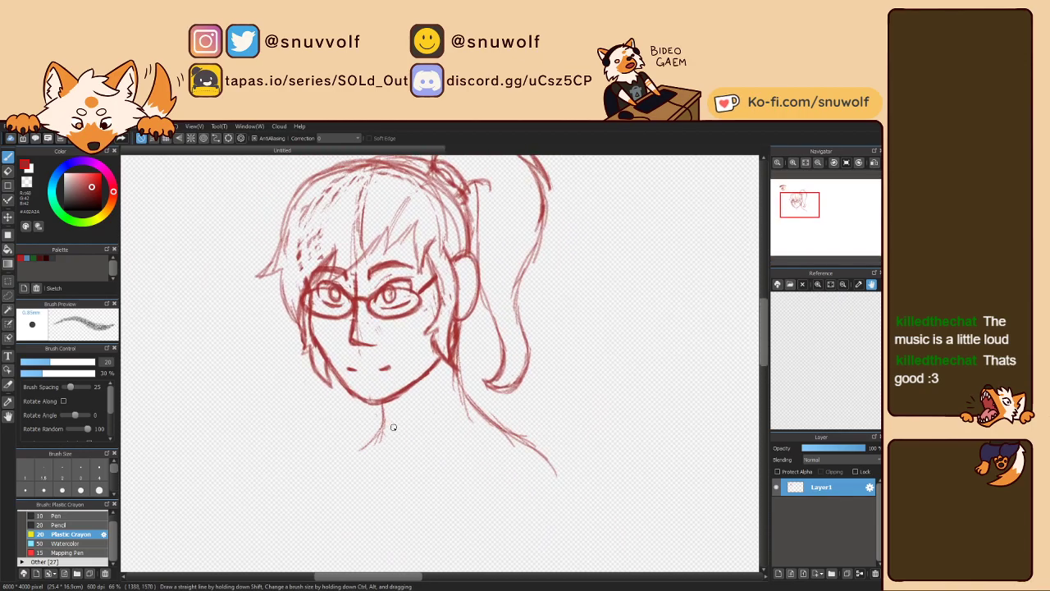
pyautogui.moveTo(392, 426)
pyautogui.mouseDown()
pyautogui.moveTo(329, 468)
pyautogui.moveTo(387, 423)
pyautogui.moveTo(314, 465)
pyautogui.moveTo(326, 454)
pyautogui.moveTo(311, 475)
pyautogui.moveTo(350, 459)
pyautogui.mouseUp()
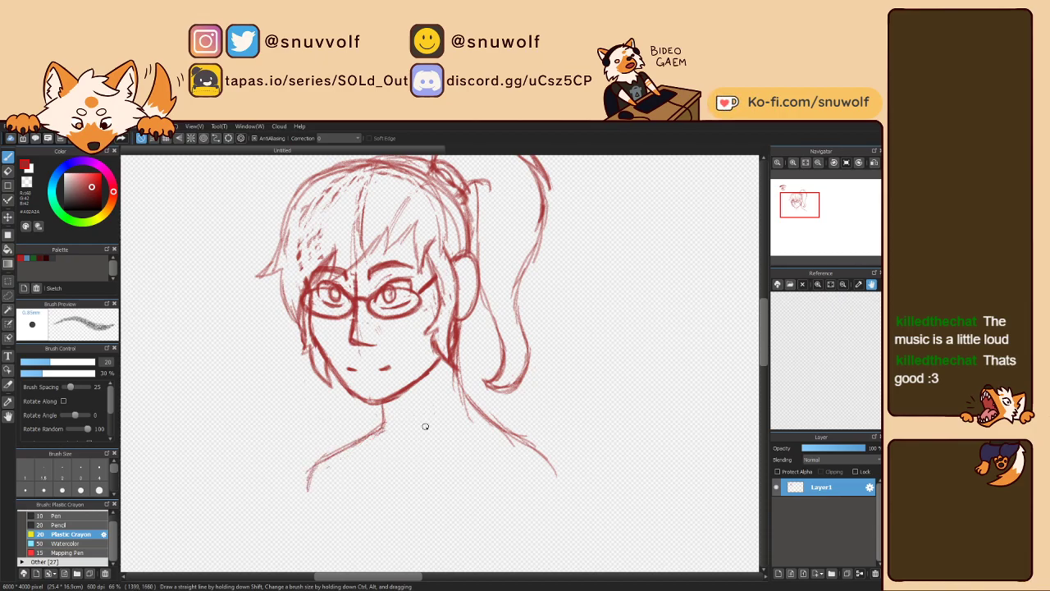
# Step: Darken and round the shoulder below the ponytail, and draw two light collarbone lines at the base of the neck
pyautogui.moveTo(469, 400); pyautogui.dragTo(552, 472)
pyautogui.moveTo(500, 428)
pyautogui.mouseDown()
pyautogui.moveTo(553, 464)
pyautogui.moveTo(522, 446)
pyautogui.moveTo(568, 491)
pyautogui.moveTo(551, 464)
pyautogui.moveTo(563, 502)
pyautogui.mouseUp()
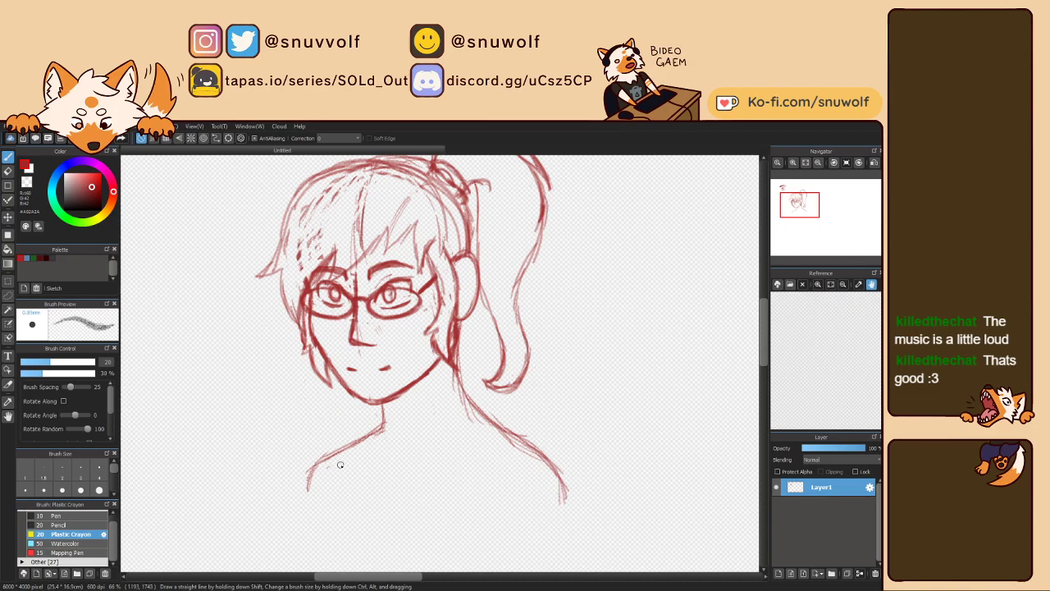
pyautogui.moveTo(363, 453)
pyautogui.mouseDown()
pyautogui.moveTo(415, 472)
pyautogui.moveTo(489, 451)
pyautogui.mouseUp()
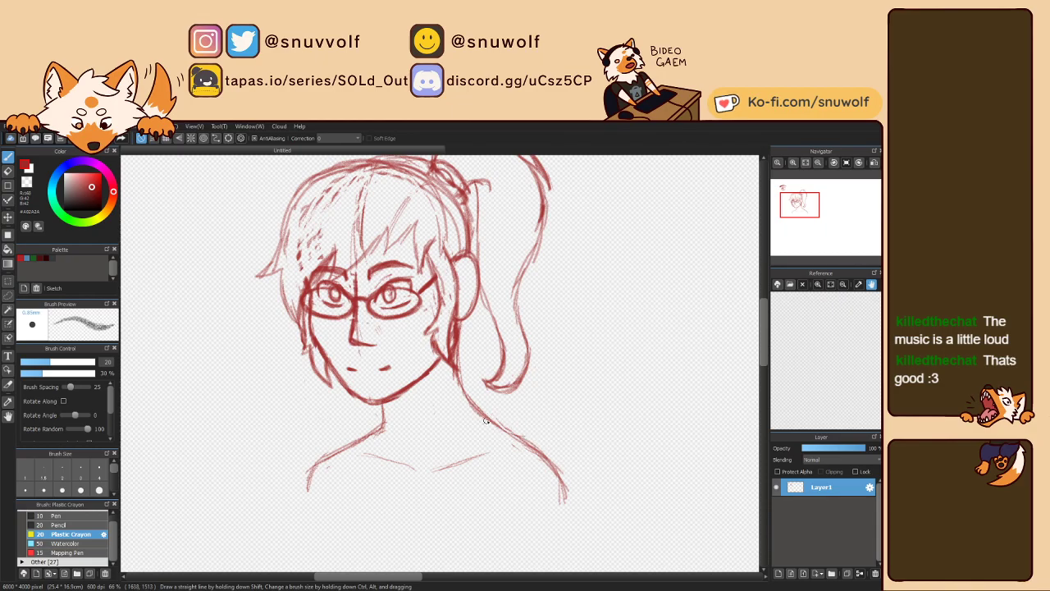
pyautogui.moveTo(502, 426)
pyautogui.mouseDown()
pyautogui.moveTo(555, 456)
pyautogui.moveTo(538, 445)
pyautogui.moveTo(564, 504)
pyautogui.mouseUp()
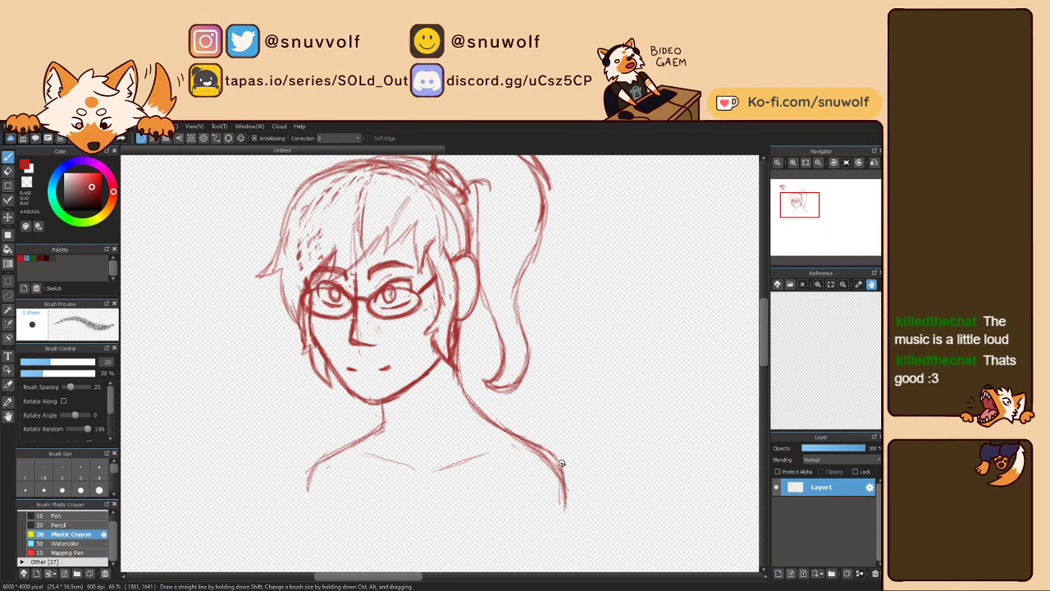
pyautogui.moveTo(529, 440)
pyautogui.mouseDown()
pyautogui.moveTo(558, 465)
pyautogui.moveTo(541, 447)
pyautogui.moveTo(565, 506)
pyautogui.mouseUp()
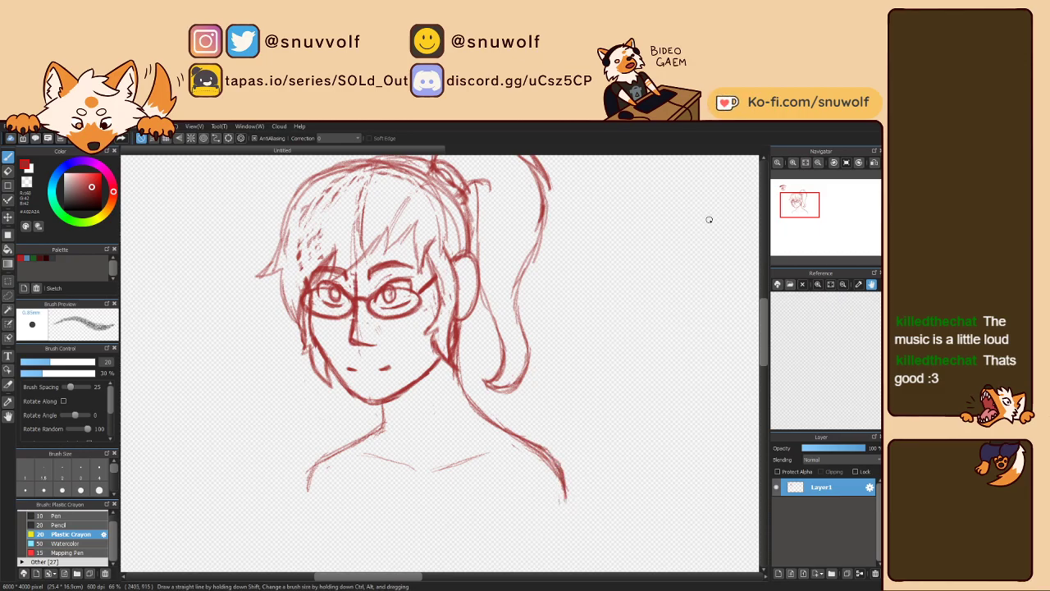
# Step: Lasso the separate eye and eyebrow study, move it into the canvas's upper-left corner, and clear the selection
pyautogui.click(804, 163)
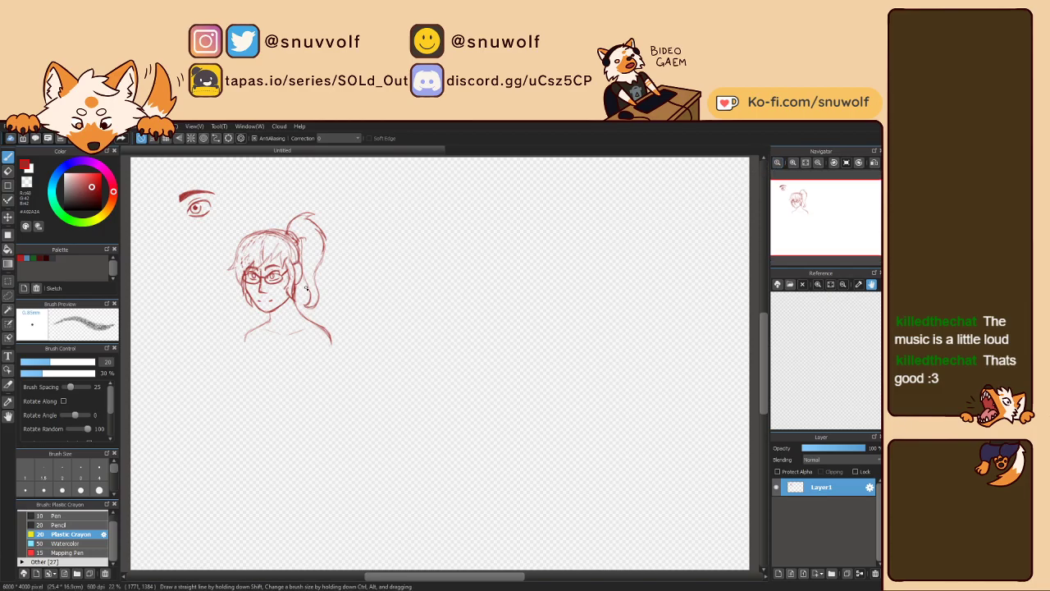
pyautogui.press('l')
pyautogui.moveTo(220, 210)
pyautogui.mouseDown()
pyautogui.moveTo(222, 192)
pyautogui.moveTo(227, 205)
pyautogui.moveTo(190, 215)
pyautogui.moveTo(161, 207)
pyautogui.mouseUp()
pyautogui.press('v')
pyautogui.hotkey('ctrl', 'd')
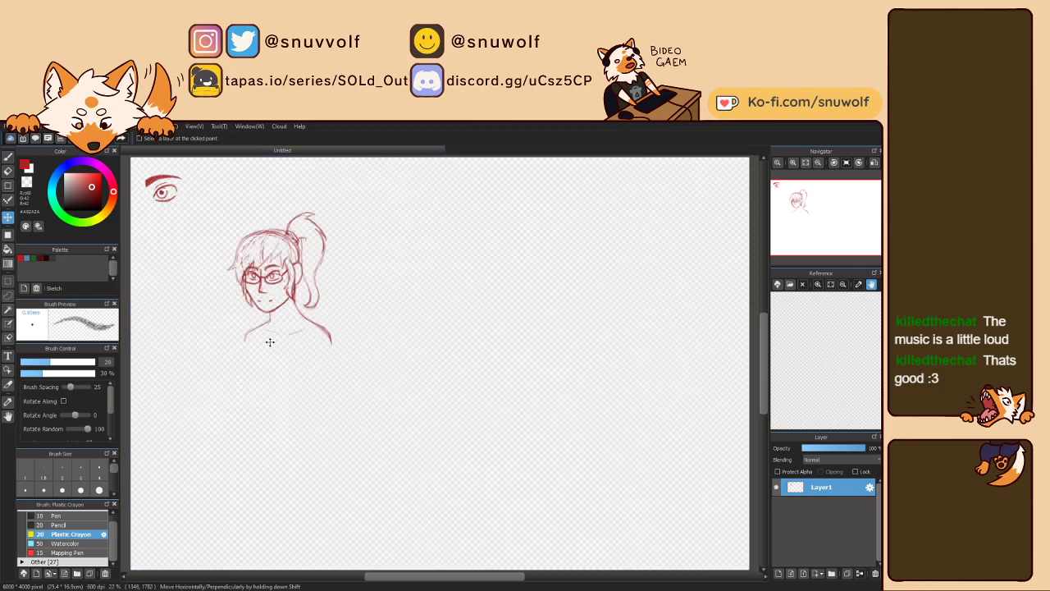
# Step: Lasso the bust sketch, move it up and left to sit under the eye study, and clear the selection
pyautogui.press('l')
pyautogui.moveTo(279, 369)
pyautogui.mouseDown()
pyautogui.moveTo(238, 187)
pyautogui.moveTo(320, 379)
pyautogui.moveTo(283, 374)
pyautogui.mouseUp()
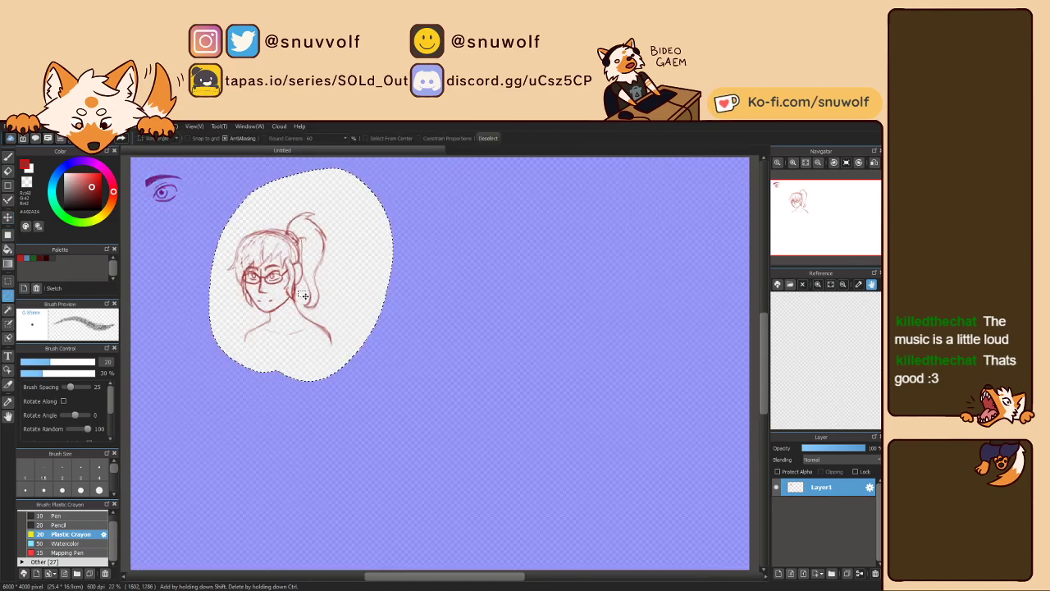
pyautogui.press('v')
pyautogui.moveTo(303, 296); pyautogui.dragTo(199, 261)
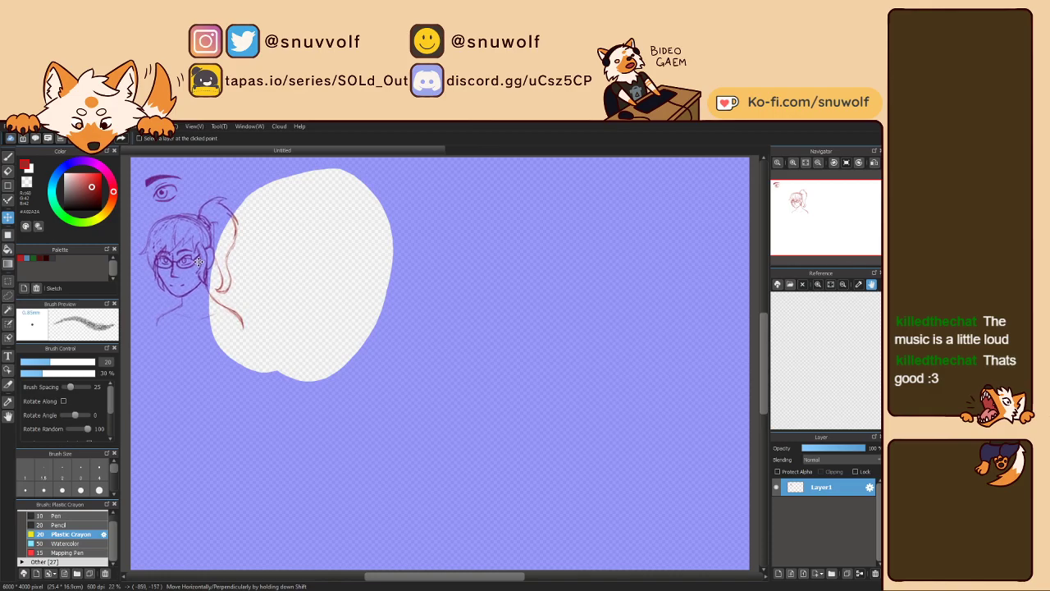
pyautogui.hotkey('ctrl', 'd')
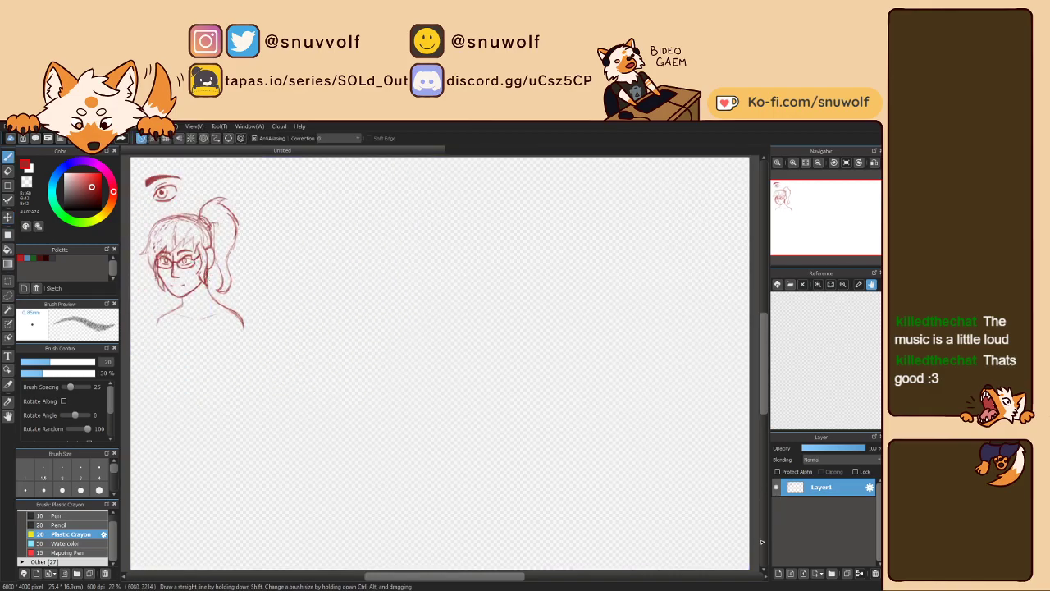
# Step: Lock Layer1 and, on a new layer above it, sketch a head circle with crossed guide lines to the right of the bust
pyautogui.press('b')
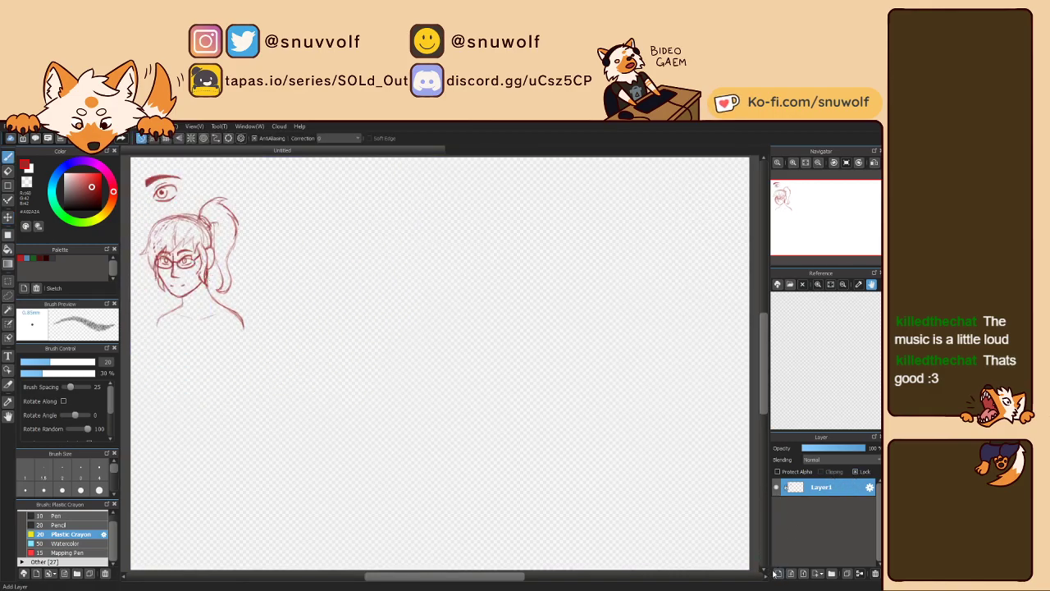
pyautogui.click(777, 573)
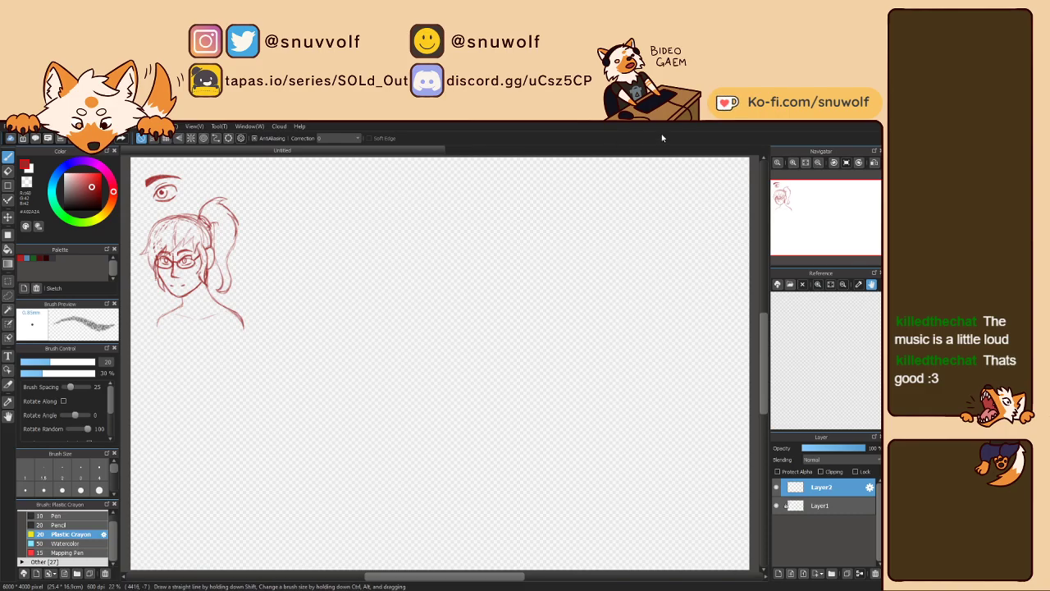
pyautogui.click(793, 163)
pyautogui.moveTo(825, 206); pyautogui.dragTo(840, 219)
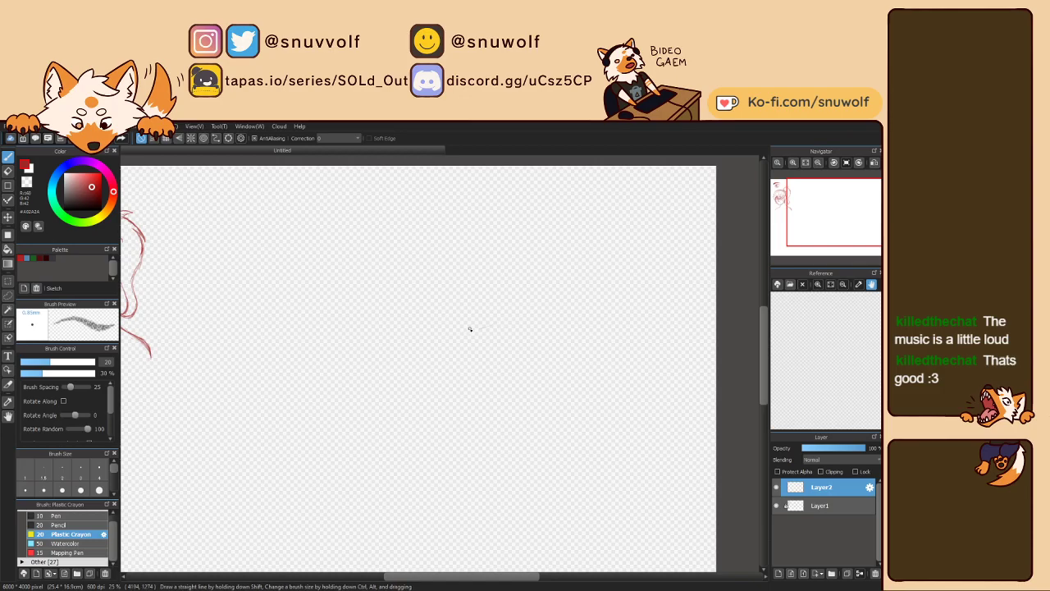
pyautogui.moveTo(468, 328)
pyautogui.mouseDown()
pyautogui.moveTo(502, 323)
pyautogui.moveTo(511, 286)
pyautogui.moveTo(482, 261)
pyautogui.moveTo(451, 278)
pyautogui.moveTo(447, 308)
pyautogui.moveTo(477, 334)
pyautogui.moveTo(504, 326)
pyautogui.moveTo(523, 290)
pyautogui.moveTo(500, 264)
pyautogui.moveTo(464, 256)
pyautogui.moveTo(455, 278)
pyautogui.moveTo(504, 298)
pyautogui.mouseUp()
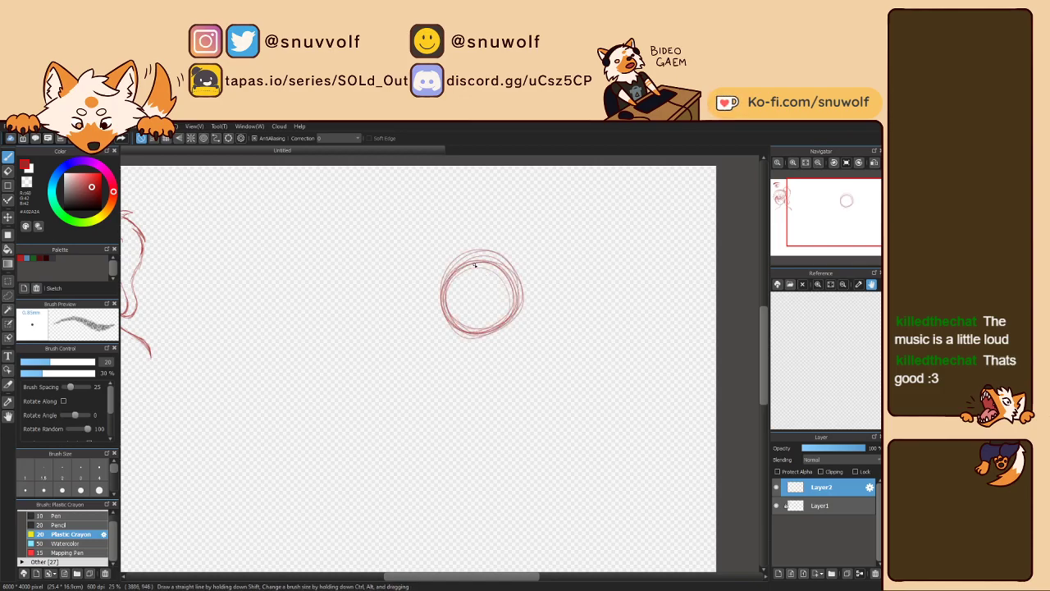
pyautogui.moveTo(477, 262); pyautogui.dragTo(481, 316)
pyautogui.moveTo(477, 255)
pyautogui.mouseDown()
pyautogui.moveTo(484, 332)
pyautogui.moveTo(482, 292)
pyautogui.moveTo(474, 299)
pyautogui.moveTo(516, 293)
pyautogui.mouseUp()
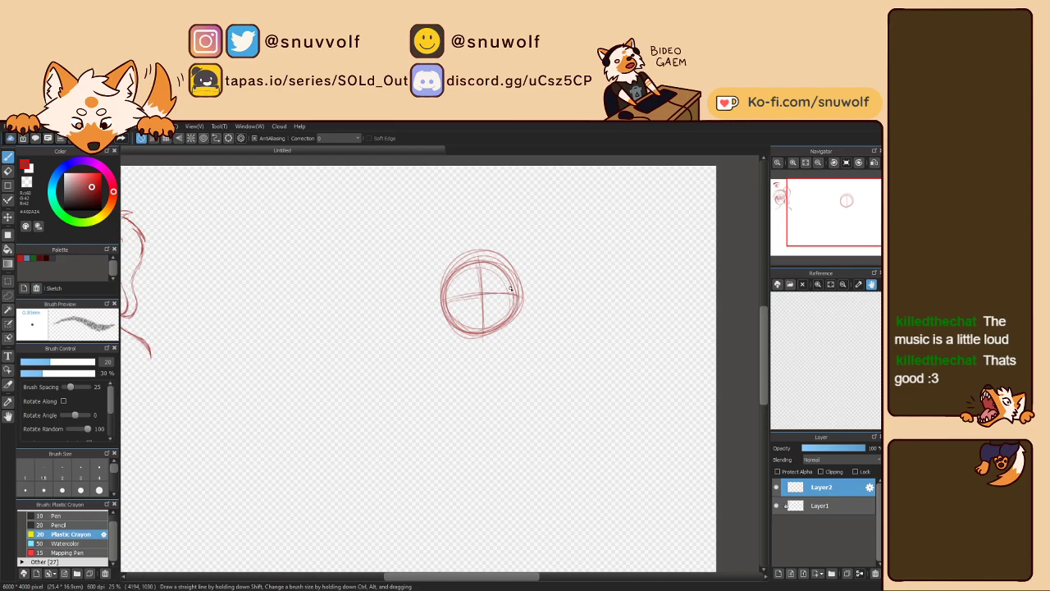
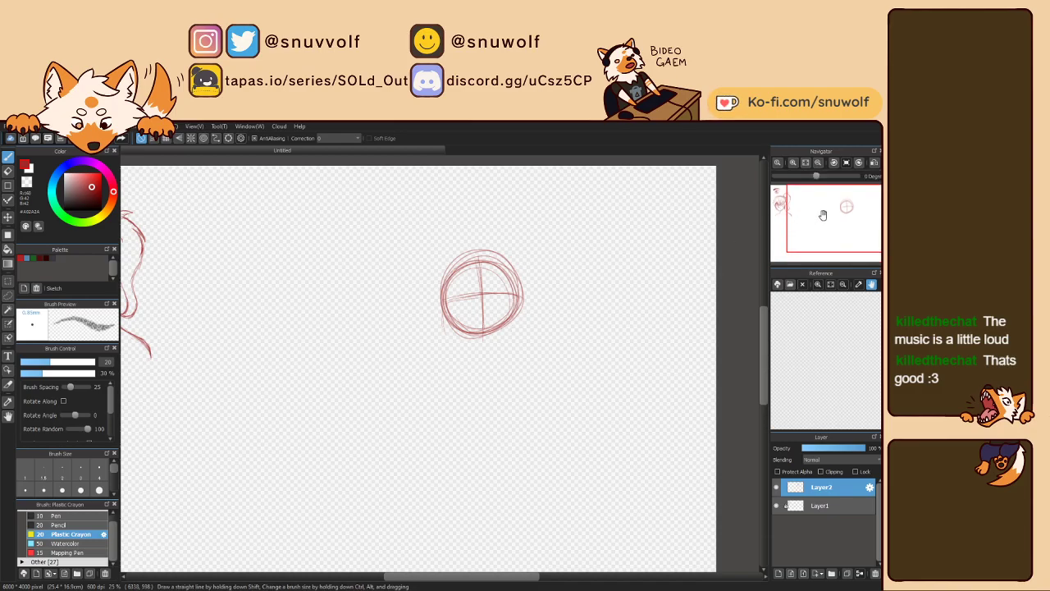
# Step: Sketch both sides of the face down from the head circle and join them in a narrow chin
pyautogui.click(827, 219)
pyautogui.moveTo(828, 218); pyautogui.dragTo(839, 215)
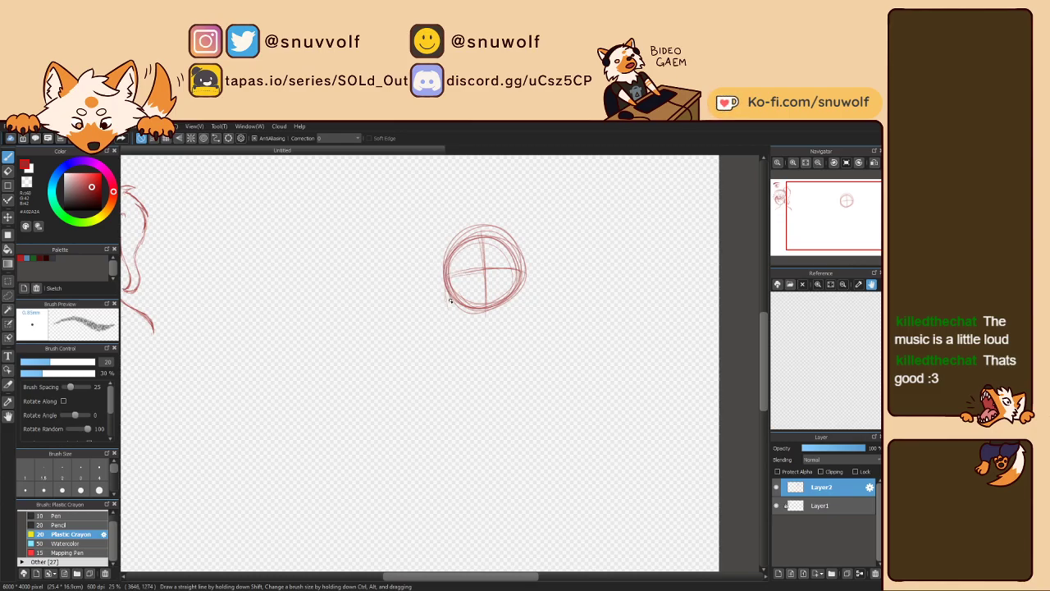
pyautogui.moveTo(445, 279); pyautogui.dragTo(460, 330)
pyautogui.moveTo(445, 276)
pyautogui.mouseDown()
pyautogui.moveTo(458, 325)
pyautogui.moveTo(467, 337)
pyautogui.moveTo(456, 316)
pyautogui.moveTo(483, 344)
pyautogui.mouseUp()
pyautogui.moveTo(522, 258); pyautogui.dragTo(515, 323)
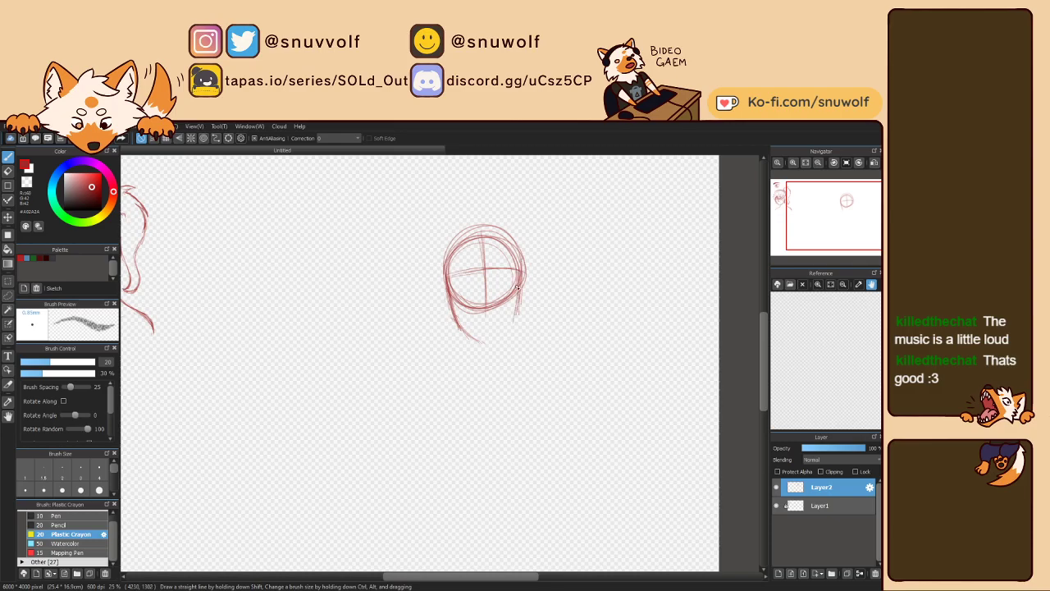
pyautogui.moveTo(518, 285); pyautogui.dragTo(511, 335)
pyautogui.moveTo(523, 279); pyautogui.dragTo(517, 313)
pyautogui.hotkey('ctrl', 'z')
pyautogui.hotkey('ctrl', 'z')
pyautogui.moveTo(448, 287)
pyautogui.mouseDown()
pyautogui.moveTo(463, 329)
pyautogui.moveTo(493, 350)
pyautogui.mouseUp()
pyautogui.moveTo(520, 294)
pyautogui.mouseDown()
pyautogui.moveTo(516, 325)
pyautogui.moveTo(494, 346)
pyautogui.mouseUp()
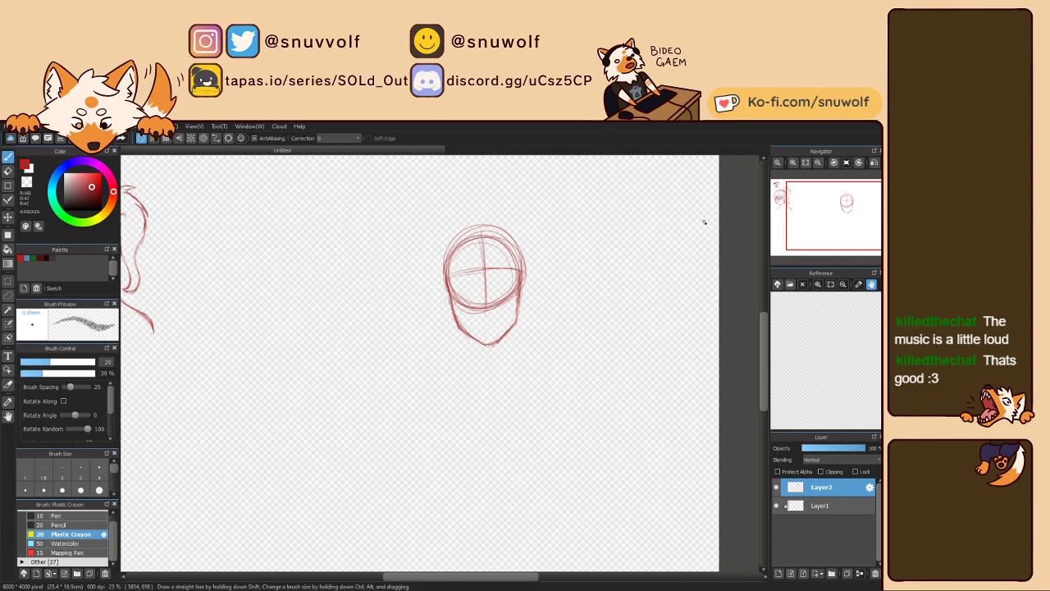
# Step: Move the new head construction left, closer to the bust
pyautogui.moveTo(794, 214)
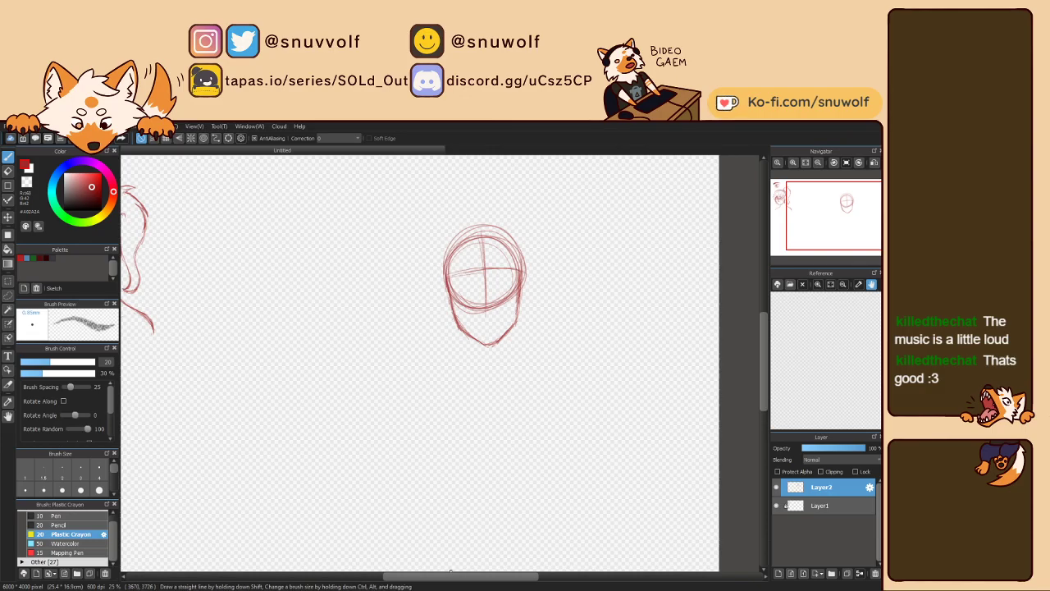
pyautogui.moveTo(449, 572); pyautogui.dragTo(459, 579)
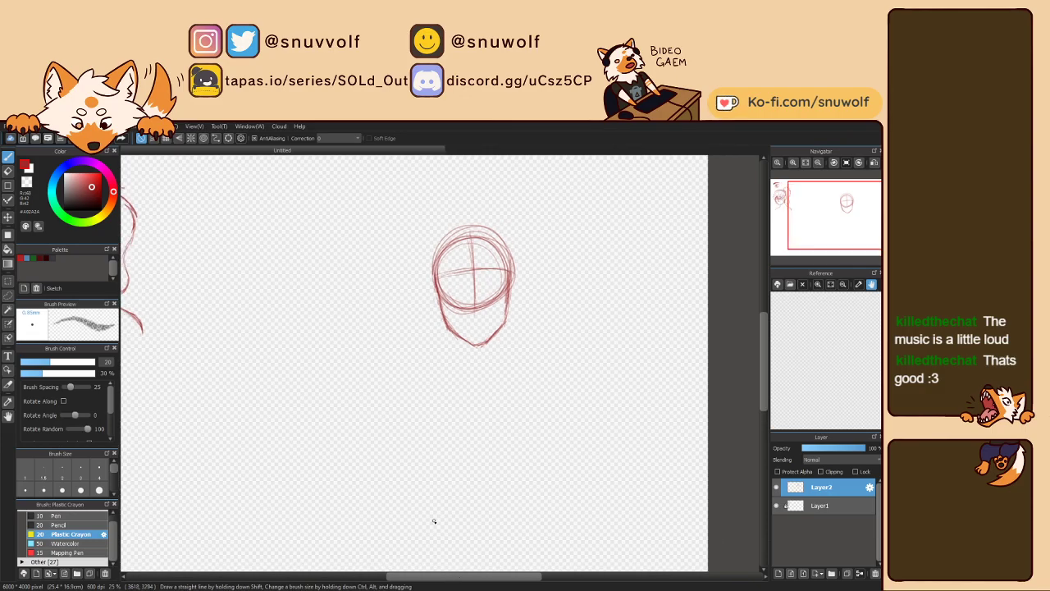
pyautogui.press('v')
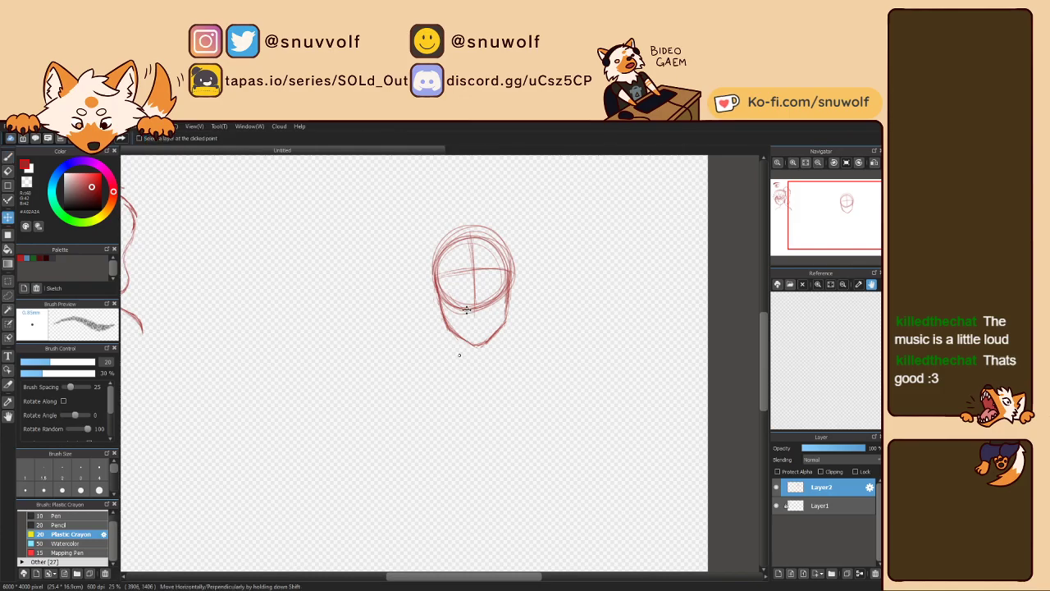
pyautogui.moveTo(457, 353)
pyautogui.mouseDown()
pyautogui.moveTo(421, 310)
pyautogui.moveTo(408, 314)
pyautogui.mouseUp()
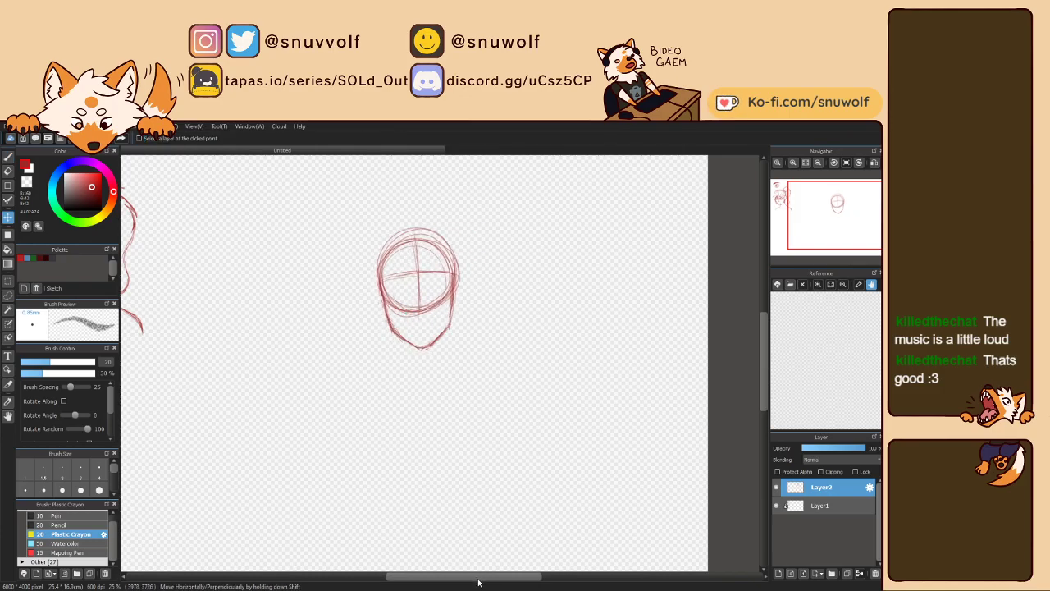
pyautogui.moveTo(478, 579); pyautogui.dragTo(462, 582)
# Step: Extend the face's vertical centre line past the chin and replace the horizontal guide with a lower one across the head circle
pyautogui.press('b')
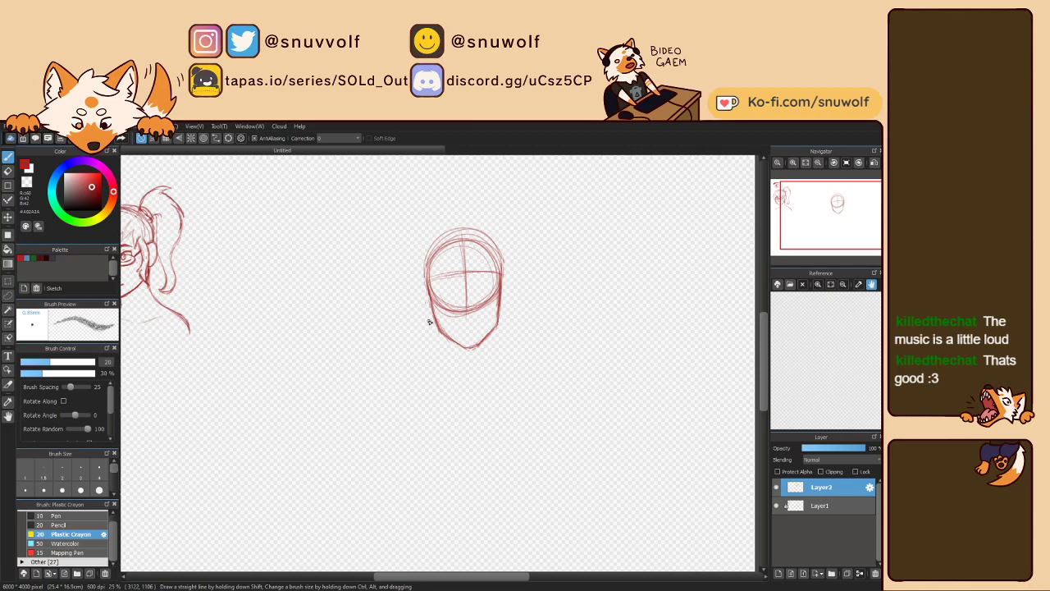
pyautogui.moveTo(428, 269); pyautogui.dragTo(437, 329)
pyautogui.hotkey('ctrl', 'z')
pyautogui.moveTo(464, 239); pyautogui.dragTo(470, 361)
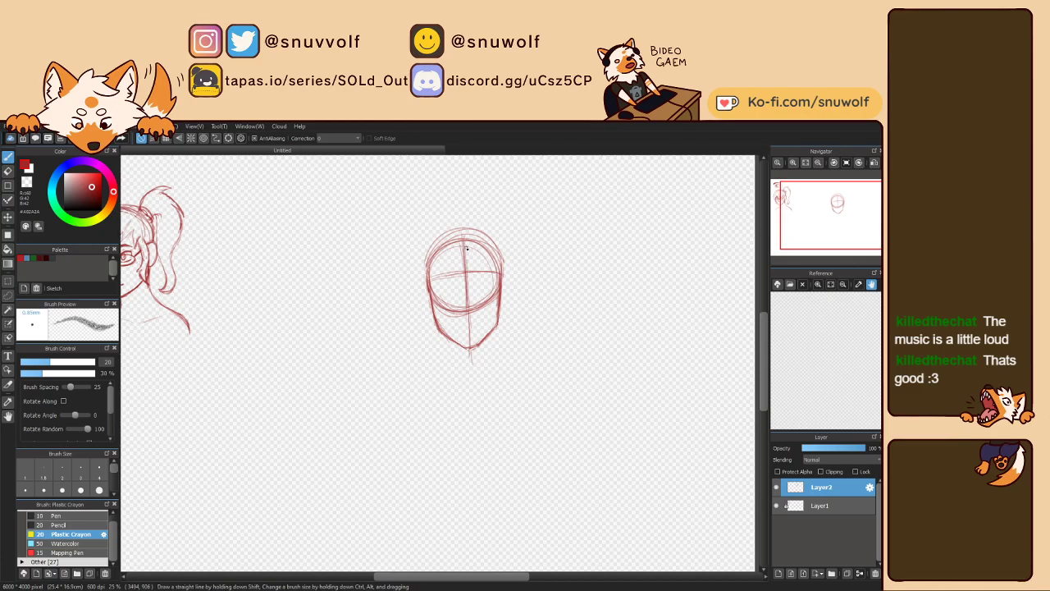
pyautogui.moveTo(433, 298)
pyautogui.mouseDown()
pyautogui.moveTo(506, 293)
pyautogui.moveTo(497, 295)
pyautogui.mouseUp()
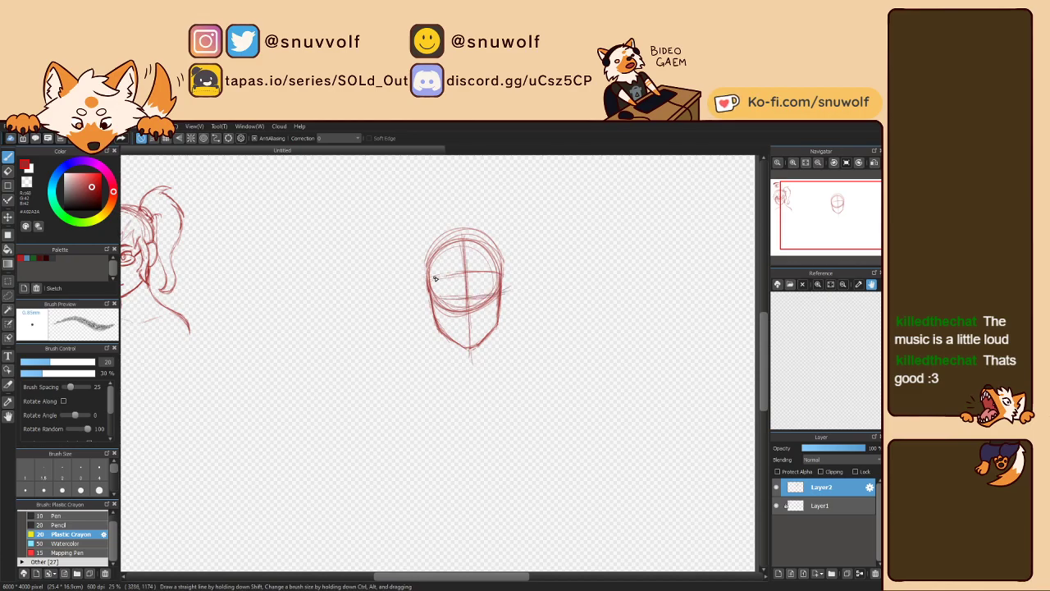
pyautogui.moveTo(435, 279); pyautogui.dragTo(497, 273)
# Step: Sketch an ear on each side of the head and reinforce the chin line
pyautogui.moveTo(505, 279)
pyautogui.mouseDown()
pyautogui.moveTo(502, 310)
pyautogui.moveTo(507, 301)
pyautogui.mouseUp()
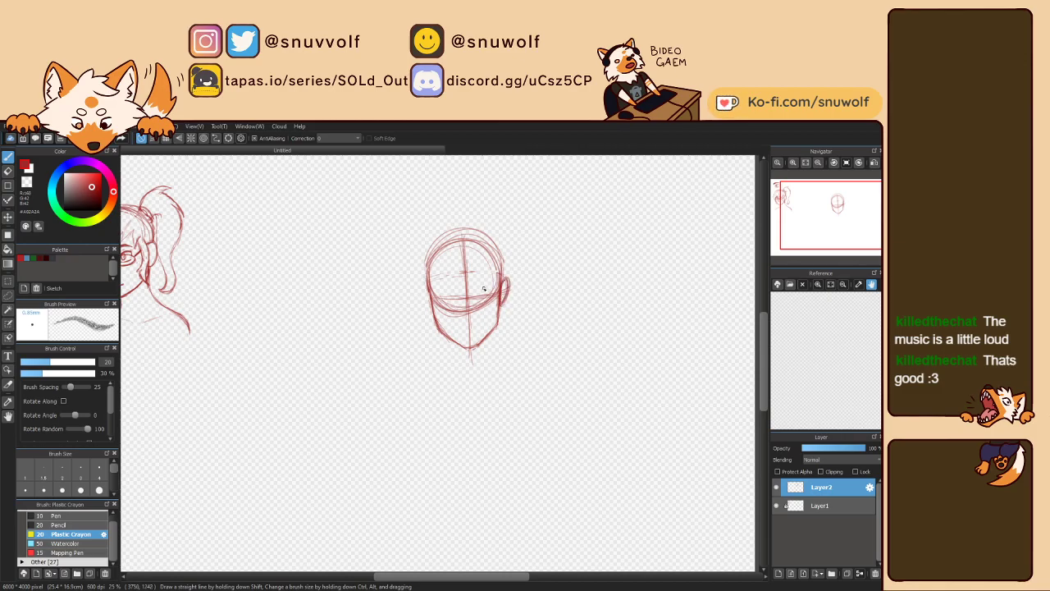
pyautogui.moveTo(426, 295)
pyautogui.mouseDown()
pyautogui.moveTo(430, 310)
pyautogui.moveTo(419, 289)
pyautogui.moveTo(431, 312)
pyautogui.mouseUp()
pyautogui.moveTo(453, 338); pyautogui.dragTo(472, 347)
# Step: Unlock Layer1 and move its eye study and bust right, toward the new head
pyautogui.moveTo(830, 215); pyautogui.dragTo(817, 214)
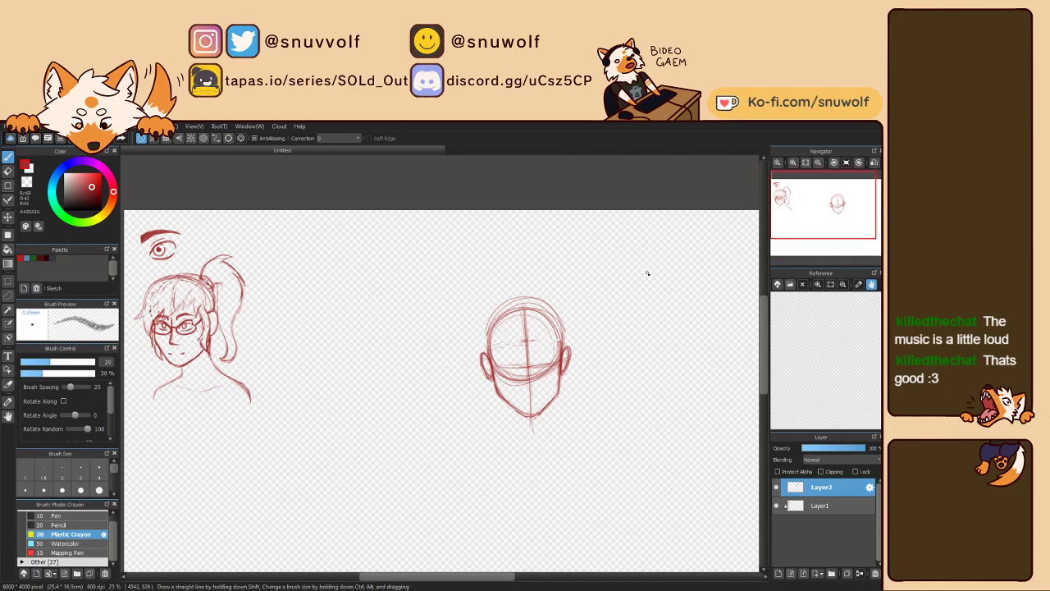
pyautogui.click(821, 506)
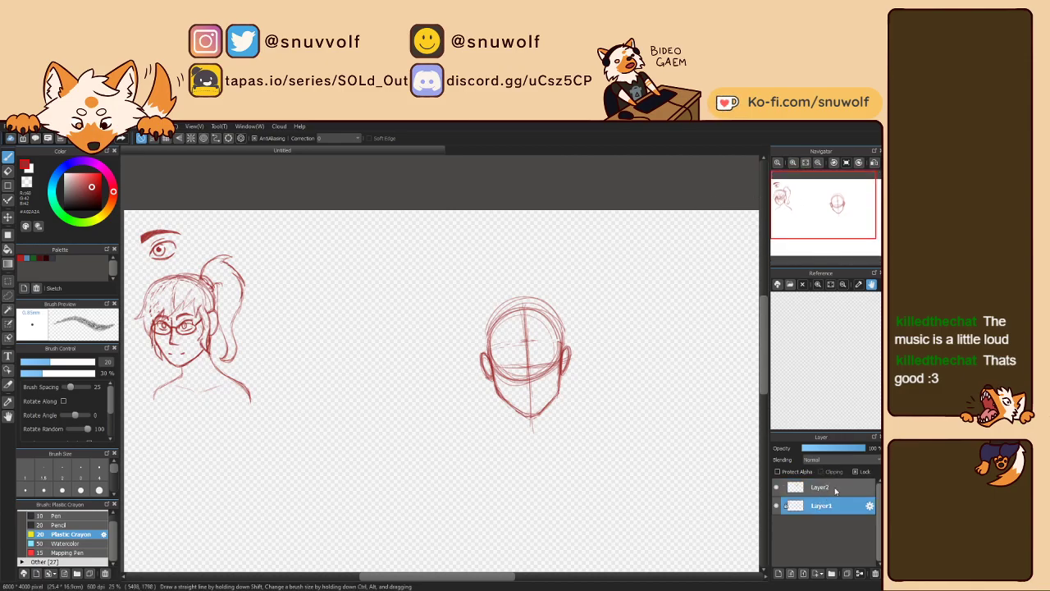
pyautogui.press('v')
pyautogui.moveTo(358, 393)
pyautogui.mouseDown()
pyautogui.moveTo(533, 438)
pyautogui.moveTo(504, 428)
pyautogui.mouseUp()
# Step: Scale down the head construction on Layer2 with Transform and move it up and to the right
pyautogui.click(820, 487)
pyautogui.click(841, 205)
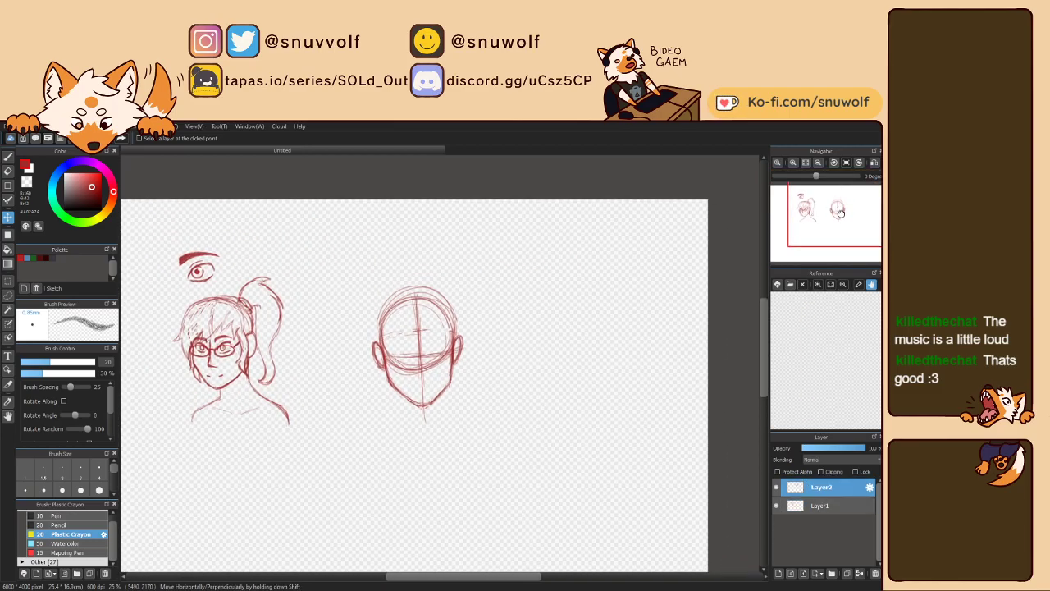
pyautogui.scroll(1, 615, 272)
pyautogui.press('b')
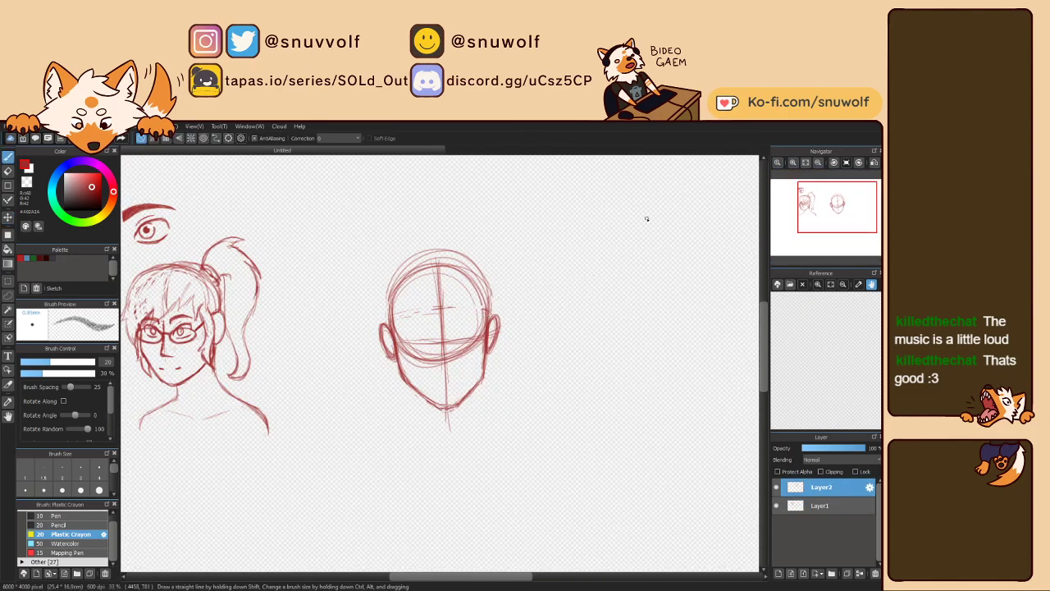
pyautogui.click(817, 162)
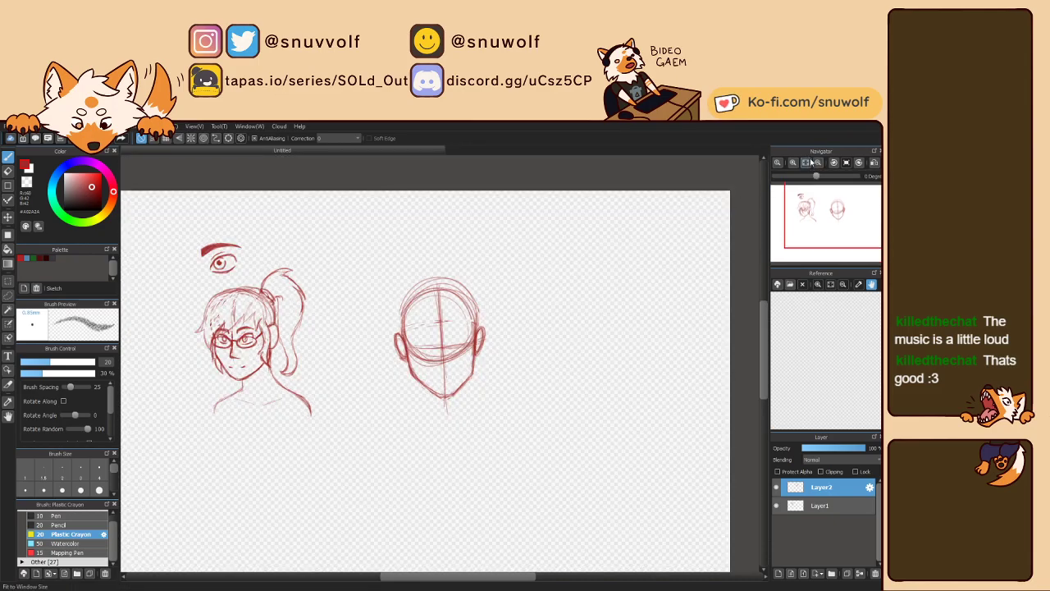
pyautogui.scroll(-1, 498, 333)
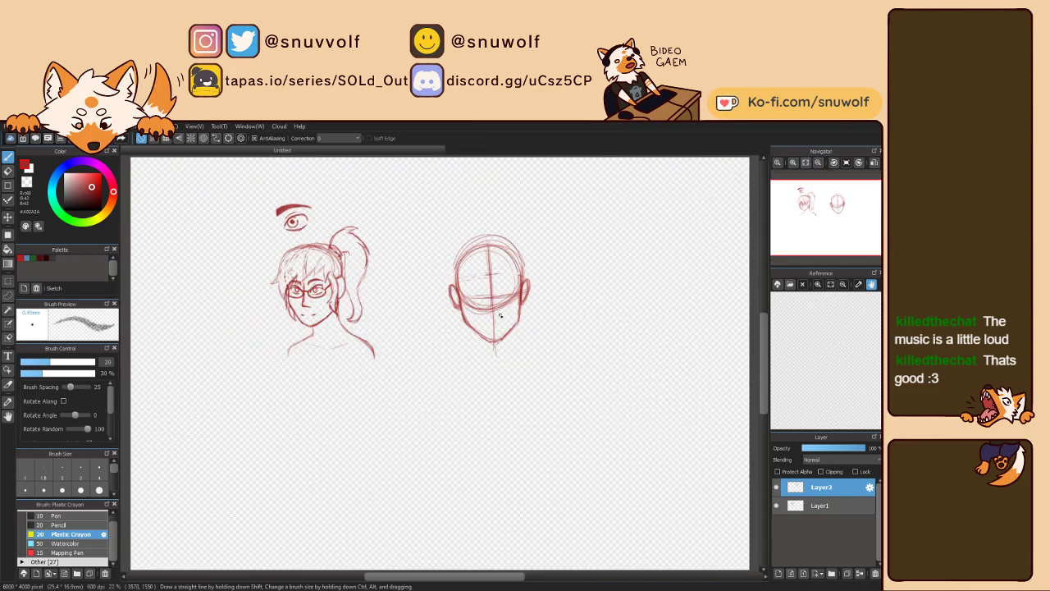
pyautogui.hotkey('ctrl', 't')
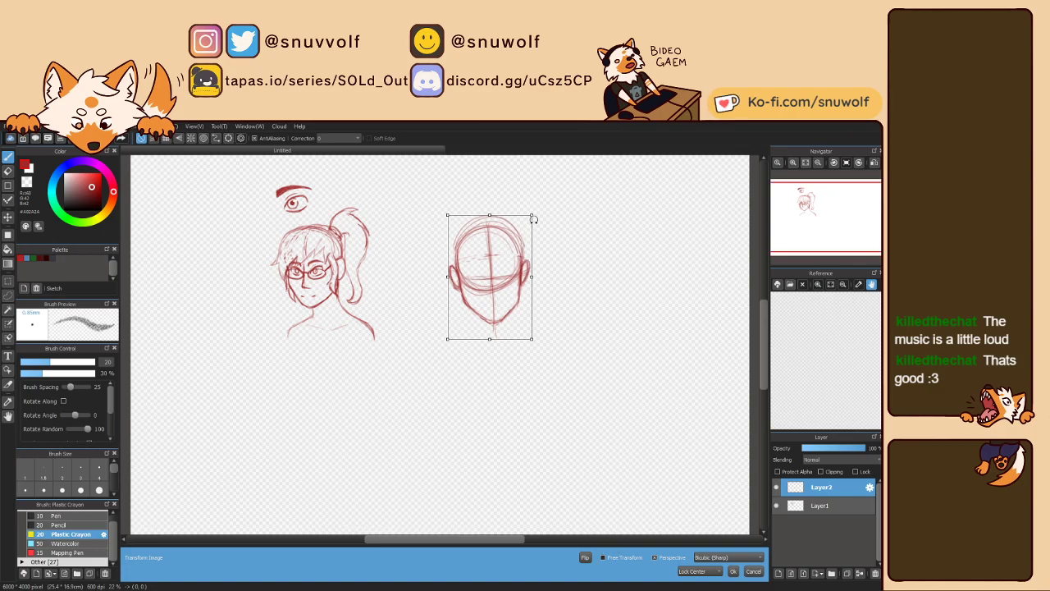
pyautogui.moveTo(532, 215); pyautogui.dragTo(528, 222)
pyautogui.moveTo(492, 270)
pyautogui.mouseDown()
pyautogui.moveTo(525, 236)
pyautogui.moveTo(529, 210)
pyautogui.moveTo(516, 227)
pyautogui.mouseUp()
pyautogui.click(805, 162)
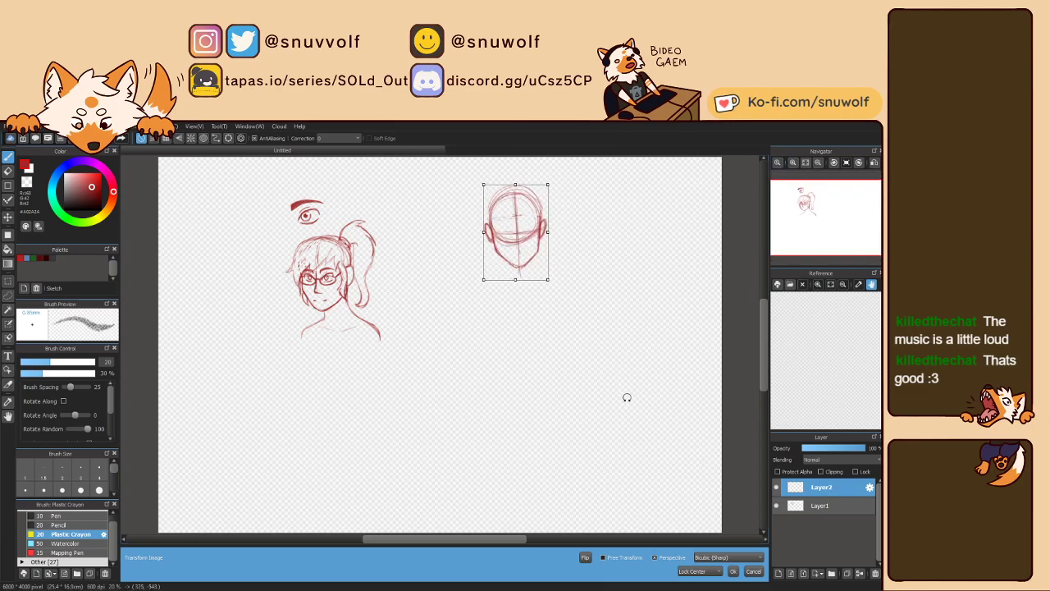
pyautogui.click(732, 571)
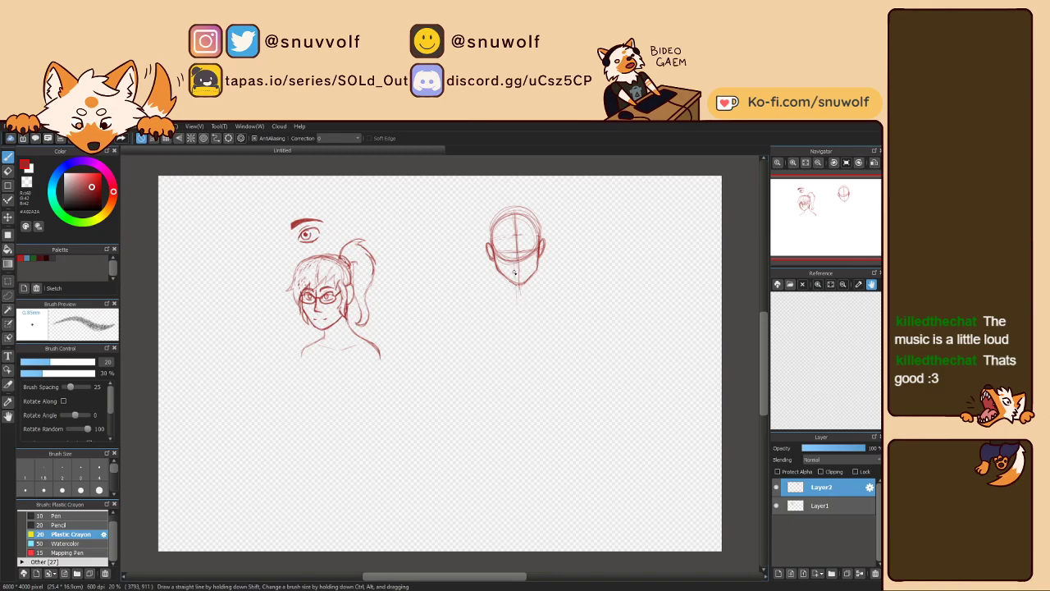
# Step: Draw a vertical body line down from the chin, then sloping shoulder lines and tapering torso sides around it
pyautogui.moveTo(514, 272); pyautogui.dragTo(519, 365)
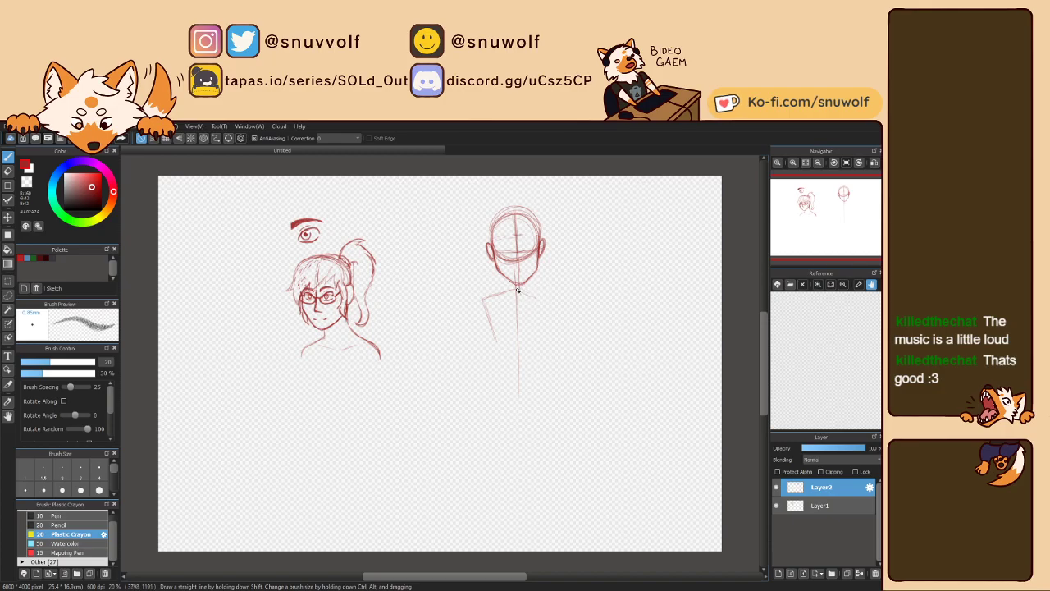
pyautogui.moveTo(519, 287); pyautogui.dragTo(538, 298)
pyautogui.moveTo(548, 300); pyautogui.dragTo(531, 348)
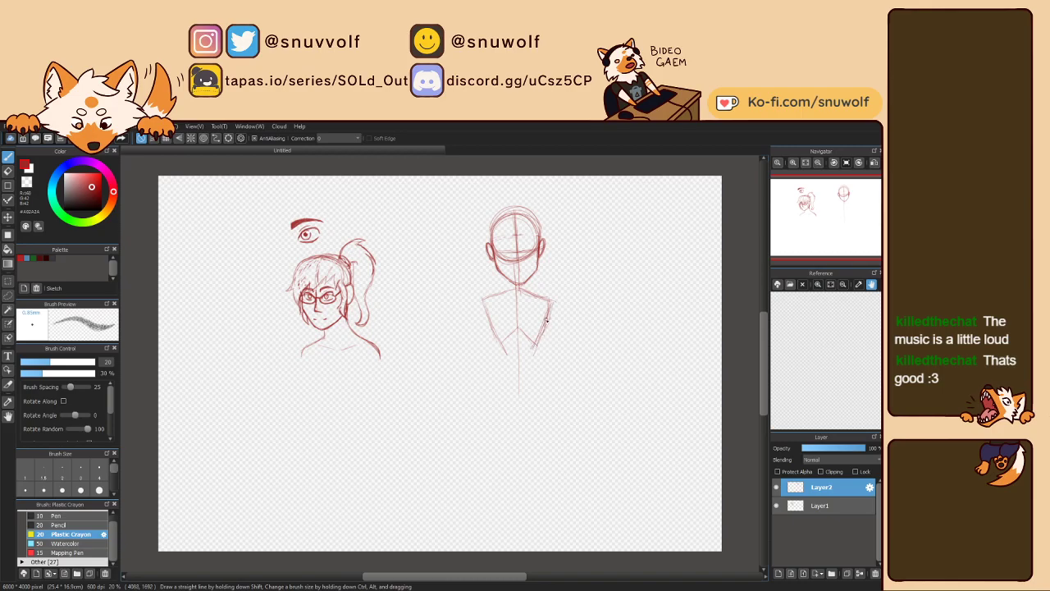
# Step: Draw a small circle at each shoulder joint and a horizontal guide line across the chest
pyautogui.moveTo(483, 311); pyautogui.dragTo(481, 300)
pyautogui.hotkey('ctrl', 'z')
pyautogui.moveTo(480, 308); pyautogui.dragTo(482, 300)
pyautogui.moveTo(546, 300)
pyautogui.mouseDown()
pyautogui.moveTo(543, 310)
pyautogui.moveTo(554, 308)
pyautogui.moveTo(548, 299)
pyautogui.mouseUp()
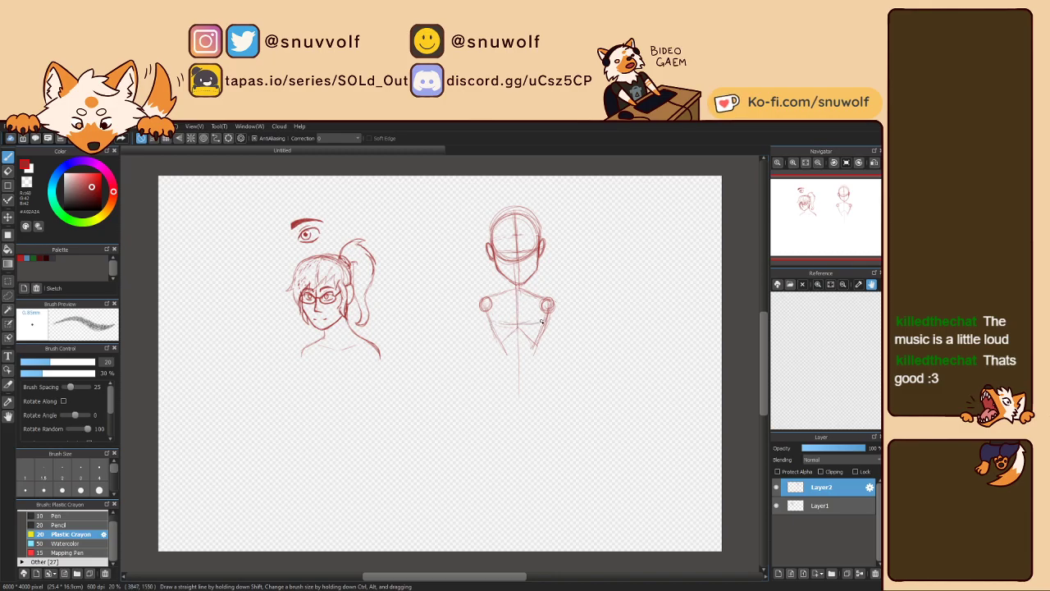
pyautogui.moveTo(499, 323); pyautogui.dragTo(544, 323)
# Step: Sketch a belly circle and, below it, a flared pelvis block containing two side-by-side ovals
pyautogui.moveTo(502, 347); pyautogui.dragTo(515, 354)
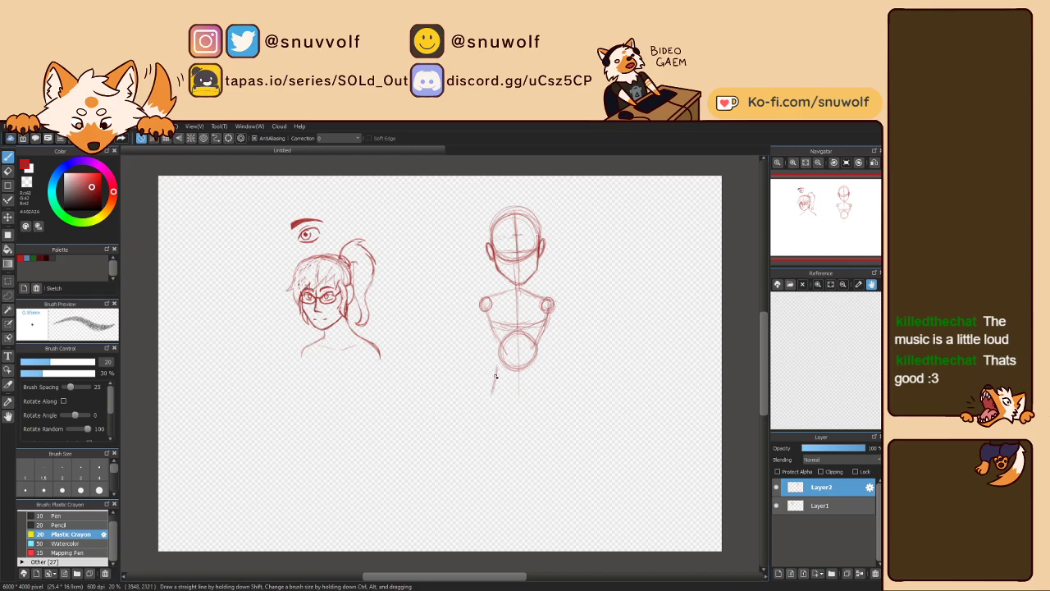
pyautogui.moveTo(499, 394); pyautogui.dragTo(518, 405)
pyautogui.moveTo(497, 371); pyautogui.dragTo(488, 400)
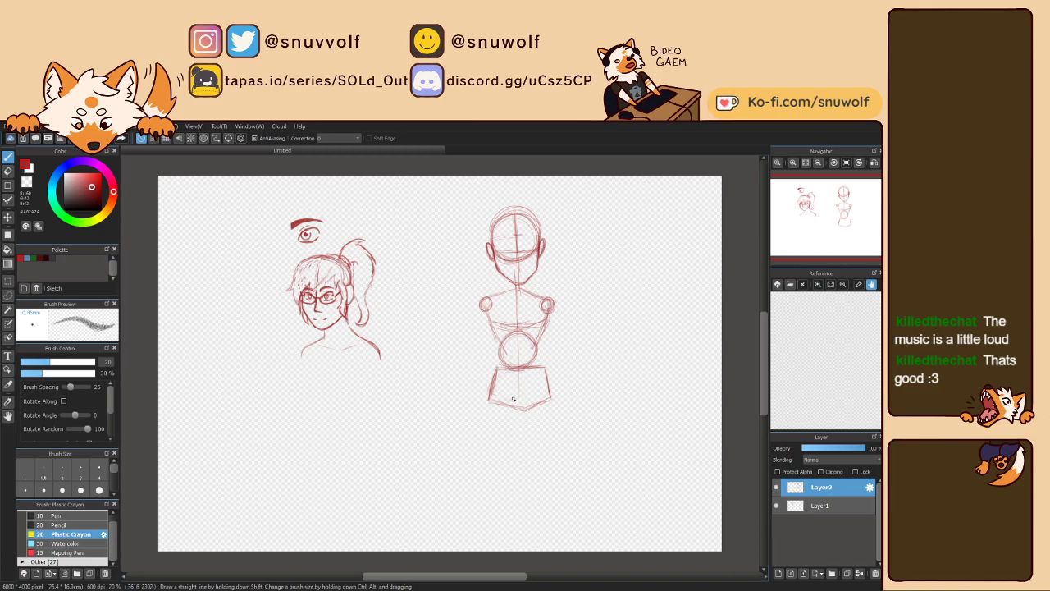
pyautogui.moveTo(510, 374)
pyautogui.mouseDown()
pyautogui.moveTo(497, 382)
pyautogui.moveTo(518, 399)
pyautogui.moveTo(507, 374)
pyautogui.moveTo(520, 395)
pyautogui.moveTo(533, 375)
pyautogui.moveTo(527, 401)
pyautogui.mouseUp()
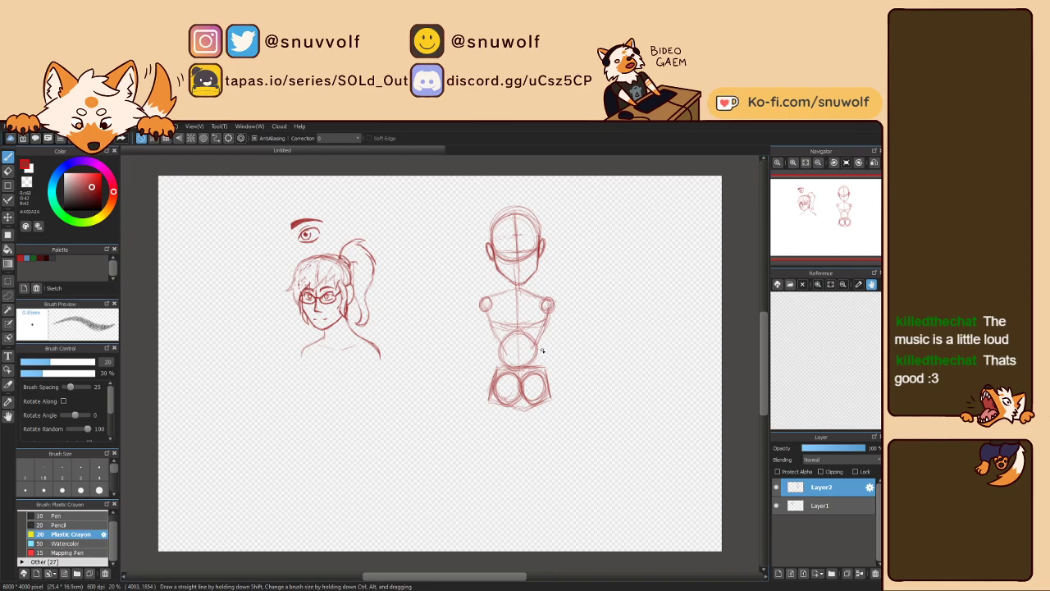
# Step: Lasso the figure's head on Layer2, scale it down slightly with Transform and clear the selection
pyautogui.scroll(2, 826, 197)
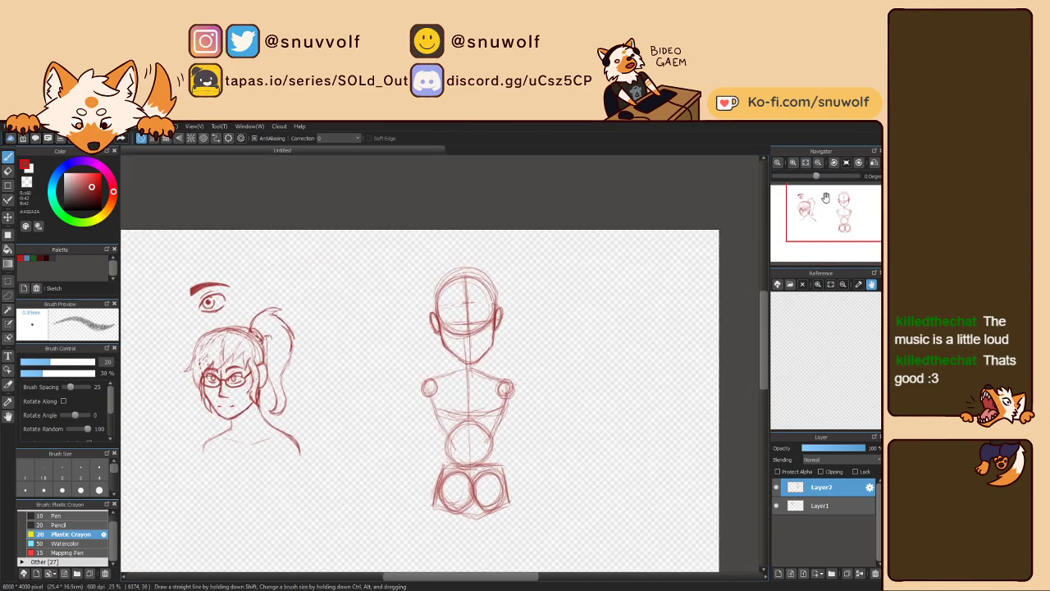
pyautogui.press('m')
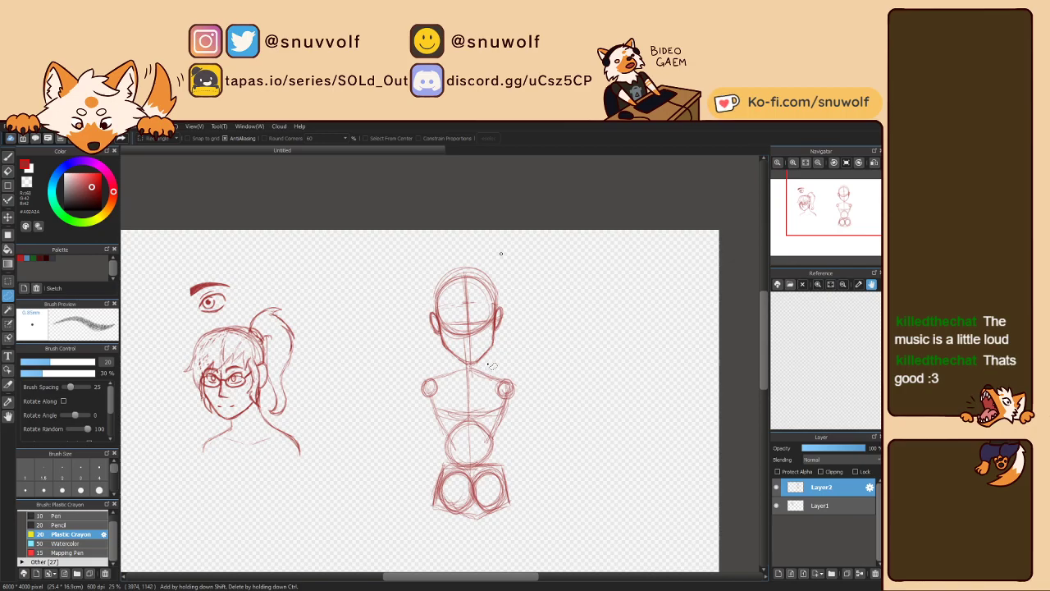
pyautogui.moveTo(478, 369)
pyautogui.mouseDown()
pyautogui.moveTo(421, 343)
pyautogui.moveTo(409, 290)
pyautogui.moveTo(503, 265)
pyautogui.moveTo(514, 342)
pyautogui.moveTo(481, 366)
pyautogui.mouseUp()
pyautogui.hotkey('ctrl', 't')
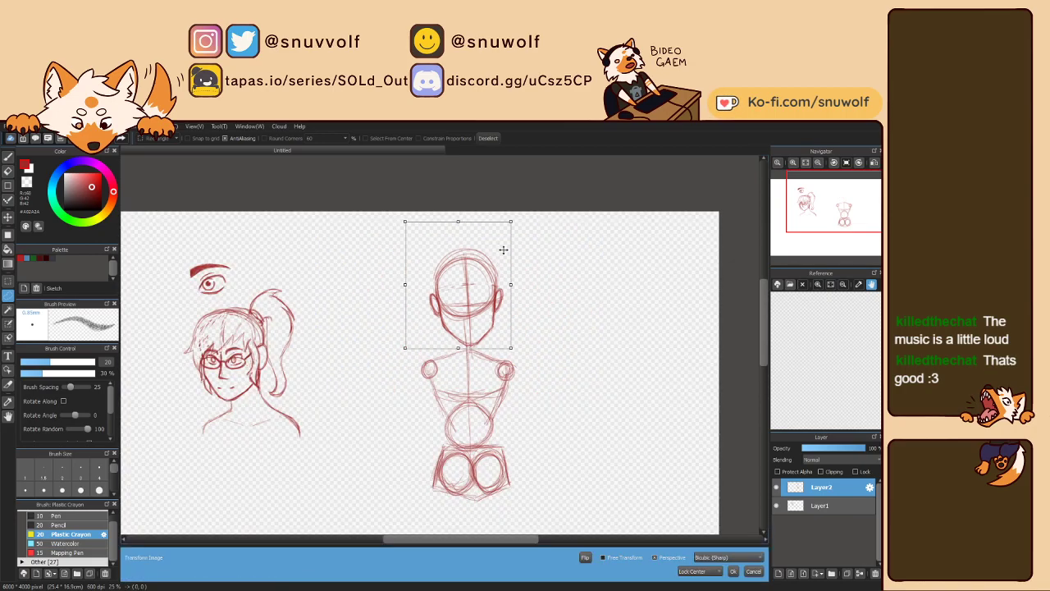
pyautogui.moveTo(511, 220); pyautogui.dragTo(505, 229)
pyautogui.moveTo(471, 314); pyautogui.dragTo(484, 306)
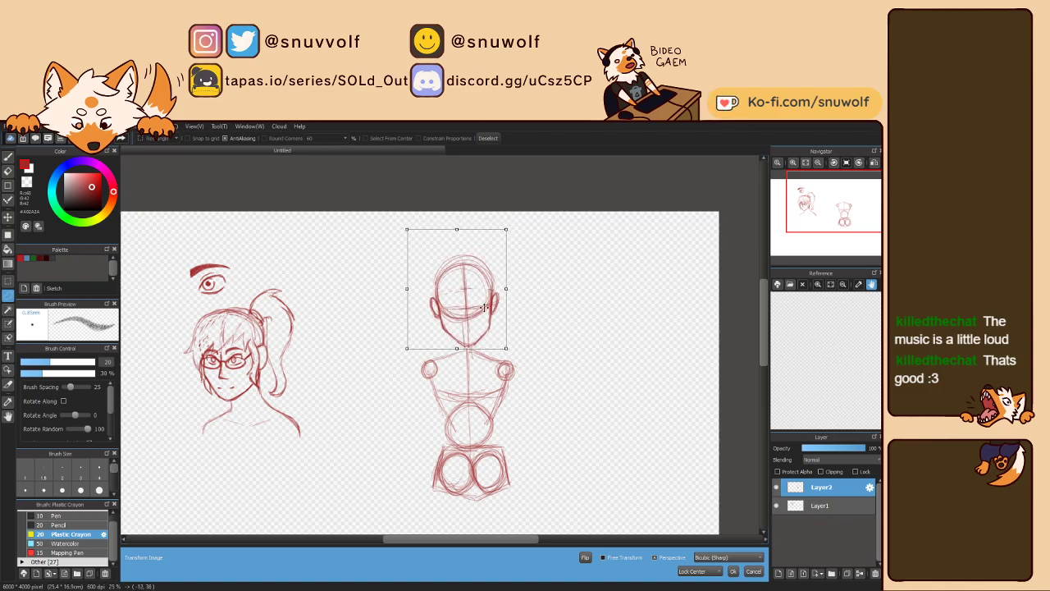
pyautogui.click(732, 571)
pyautogui.hotkey('ctrl', 'd')
pyautogui.press('b')
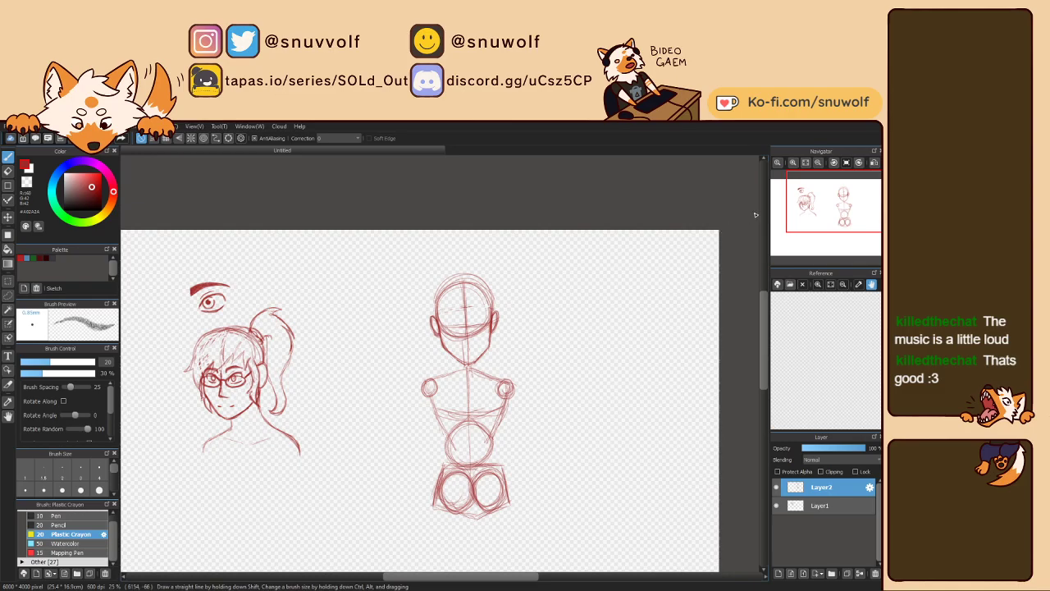
# Step: Move the whole construction figure on Layer2 slightly up and to the right
pyautogui.moveTo(838, 220); pyautogui.dragTo(843, 220)
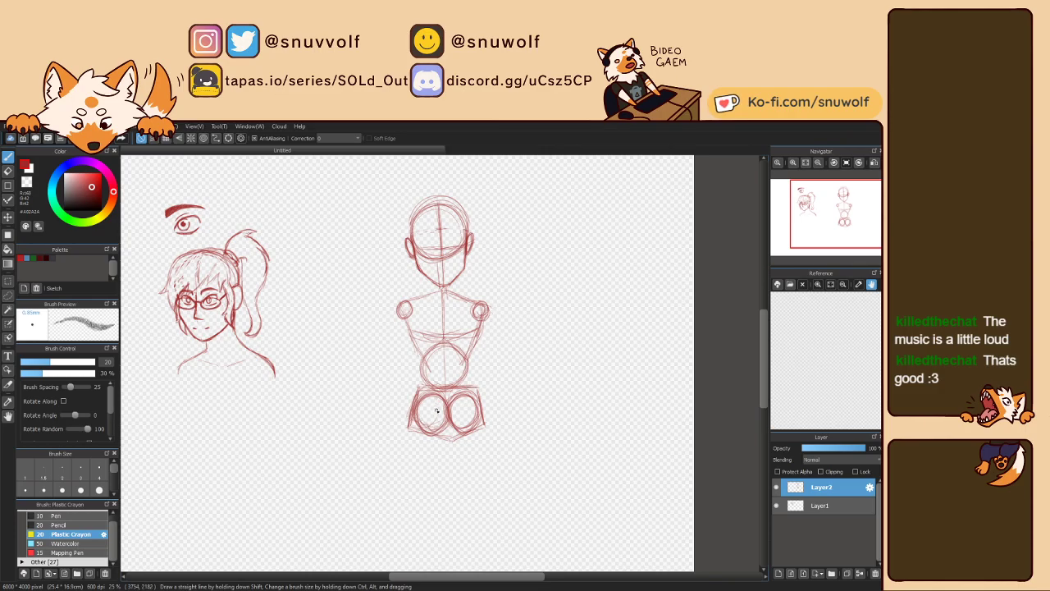
pyautogui.moveTo(830, 214); pyautogui.dragTo(843, 232)
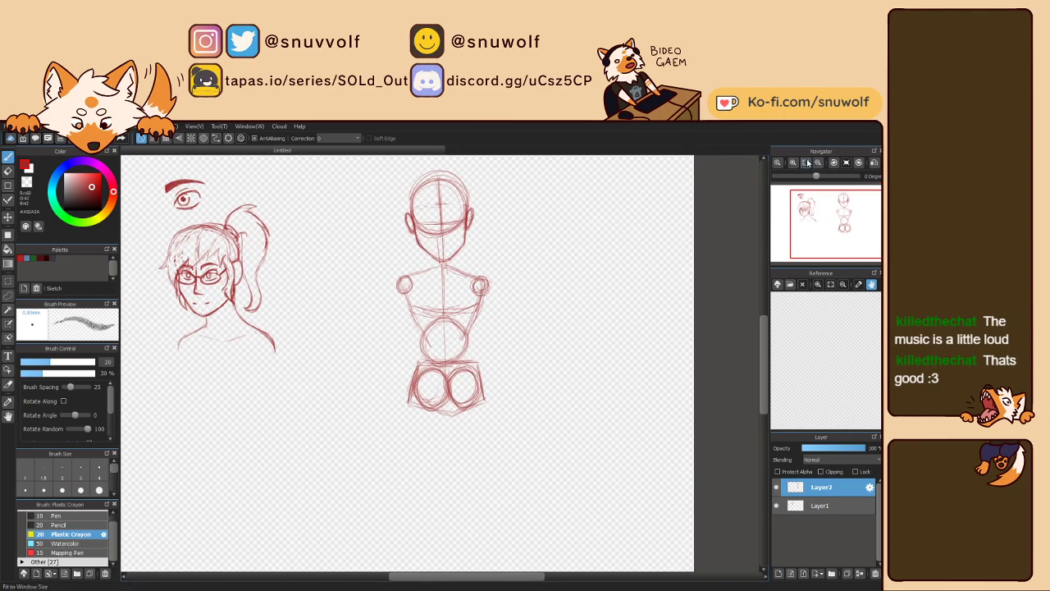
pyautogui.click(817, 162)
pyautogui.press('v')
pyautogui.moveTo(518, 320); pyautogui.dragTo(532, 311)
pyautogui.press('b')
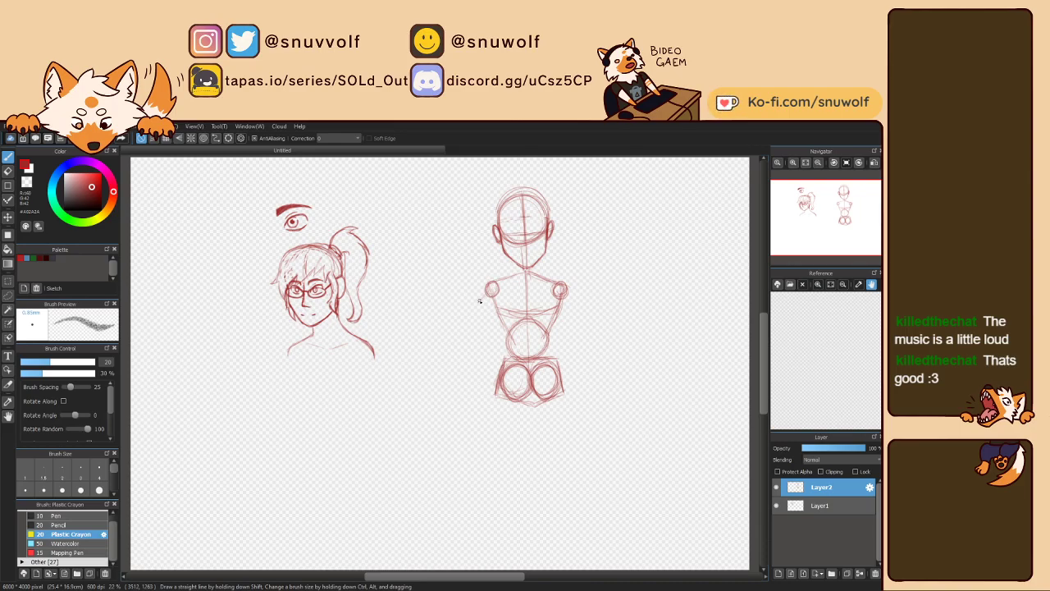
# Step: Sketch both arms bent outward from the shoulder joints, with circles for elbows and forearms angled back to the hips
pyautogui.moveTo(482, 300)
pyautogui.mouseDown()
pyautogui.moveTo(456, 327)
pyautogui.moveTo(502, 353)
pyautogui.mouseUp()
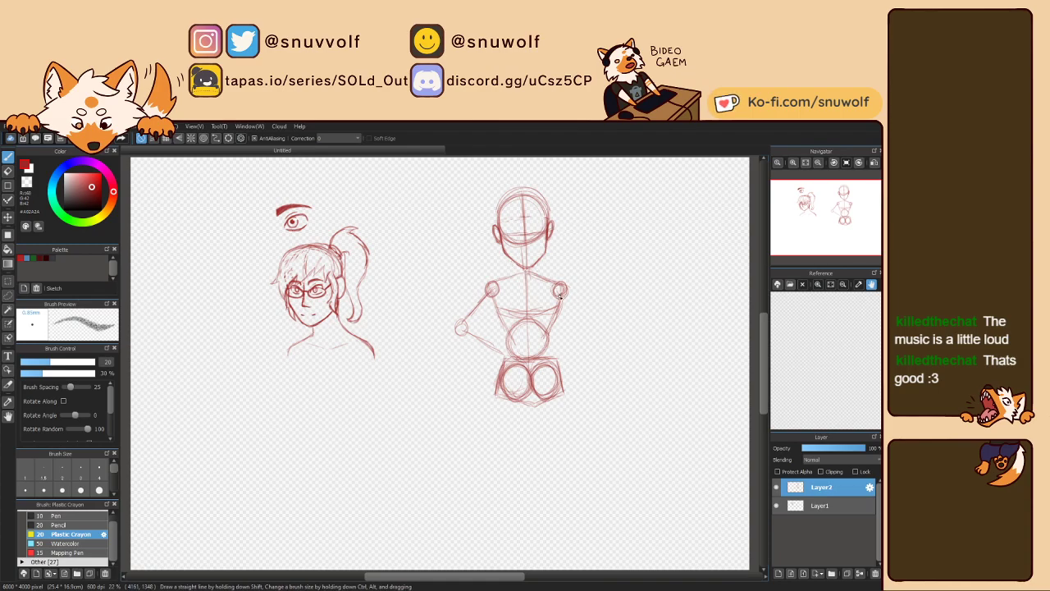
pyautogui.moveTo(558, 290)
pyautogui.mouseDown()
pyautogui.moveTo(589, 325)
pyautogui.moveTo(555, 358)
pyautogui.mouseUp()
pyautogui.moveTo(586, 326)
pyautogui.mouseDown()
pyautogui.moveTo(556, 358)
pyautogui.moveTo(595, 325)
pyautogui.moveTo(582, 328)
pyautogui.moveTo(588, 317)
pyautogui.mouseUp()
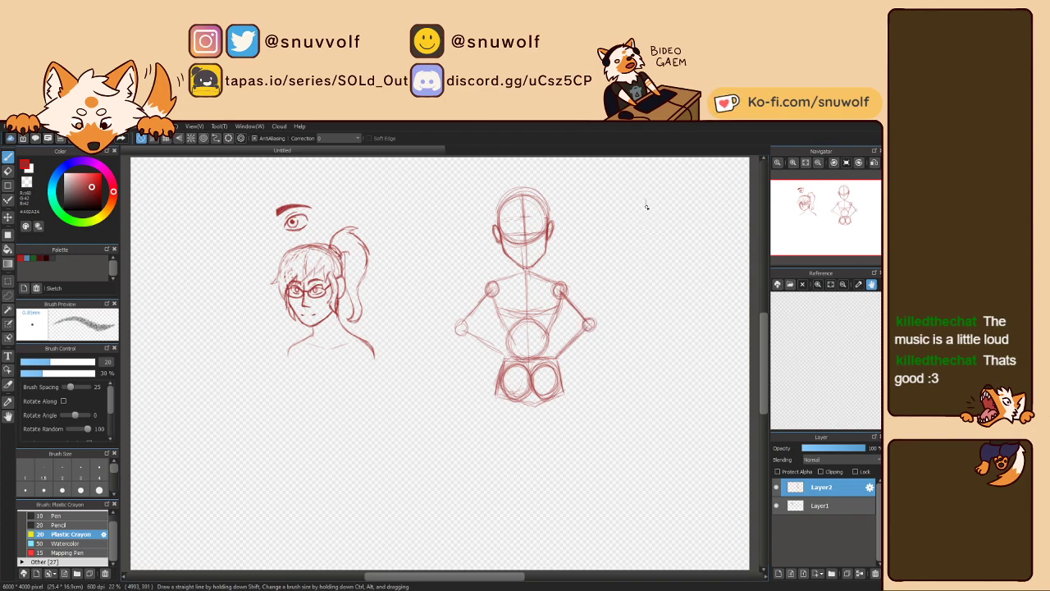
# Step: Handwrite the notes "Body", "Coord", "Agility", "Mind", "???" and "Empathy" in a column beside the figure
pyautogui.moveTo(647, 200)
pyautogui.mouseDown()
pyautogui.moveTo(671, 202)
pyautogui.moveTo(661, 224)
pyautogui.moveTo(683, 228)
pyautogui.mouseUp()
pyautogui.moveTo(651, 245); pyautogui.dragTo(690, 244)
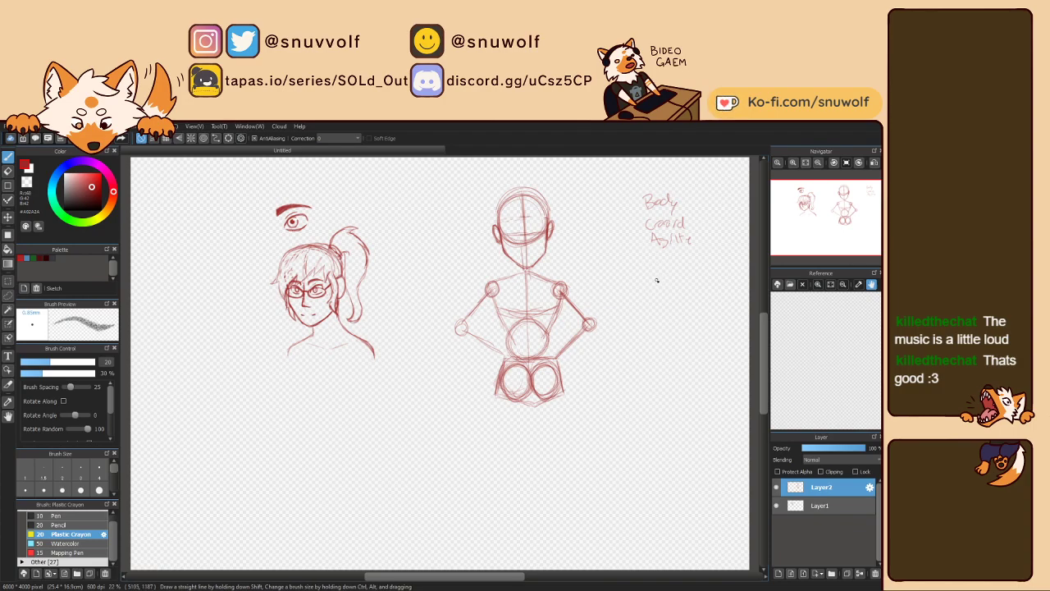
pyautogui.moveTo(656, 276)
pyautogui.mouseDown()
pyautogui.moveTo(663, 268)
pyautogui.moveTo(676, 280)
pyautogui.mouseUp()
pyautogui.moveTo(679, 280); pyautogui.dragTo(688, 278)
pyautogui.moveTo(661, 315); pyautogui.dragTo(710, 318)
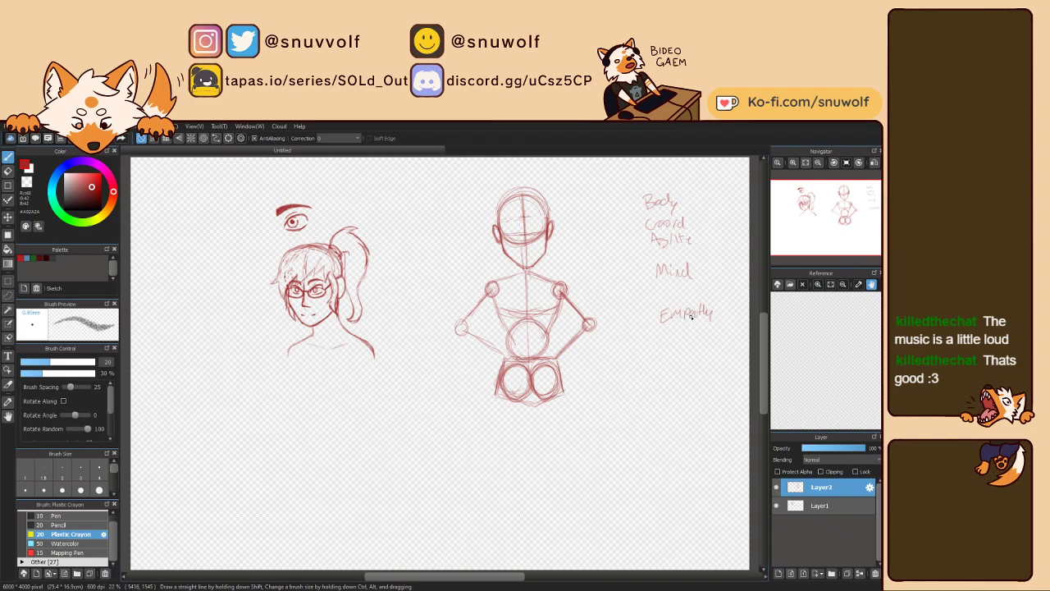
pyautogui.moveTo(664, 284); pyautogui.dragTo(690, 291)
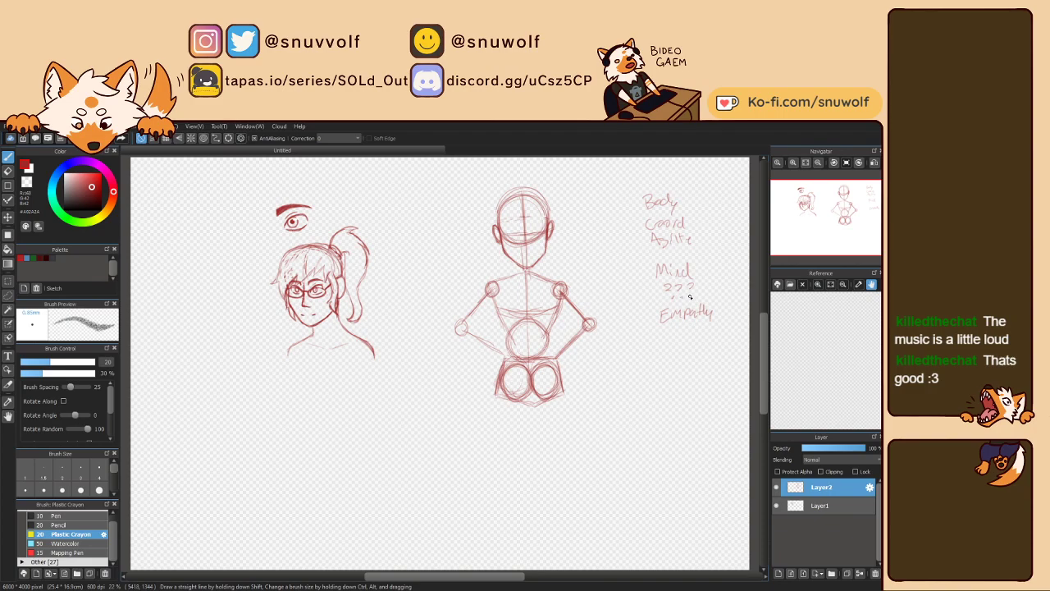
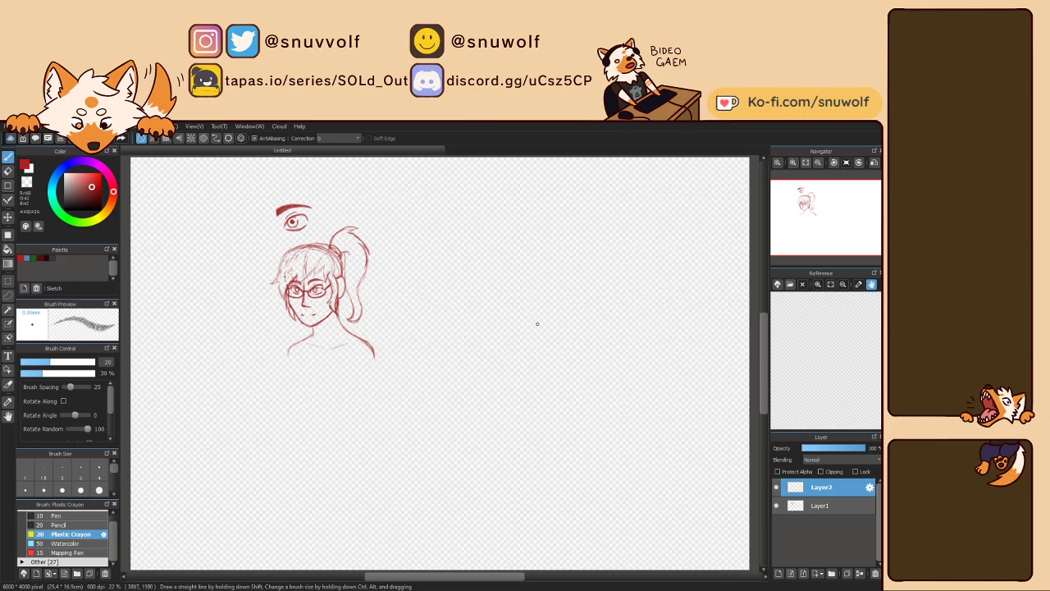
# Step: Move the eye and ponytailed bust on Layer1 into the canvas's upper-left corner, and make Layer2 active again
pyautogui.moveTo(808, 169)
pyautogui.click(820, 505)
pyautogui.press('v')
pyautogui.moveTo(338, 320)
pyautogui.mouseDown()
pyautogui.moveTo(244, 318)
pyautogui.moveTo(221, 303)
pyautogui.moveTo(270, 340)
pyautogui.moveTo(279, 306)
pyautogui.mouseUp()
pyautogui.moveTo(827, 223); pyautogui.dragTo(832, 219)
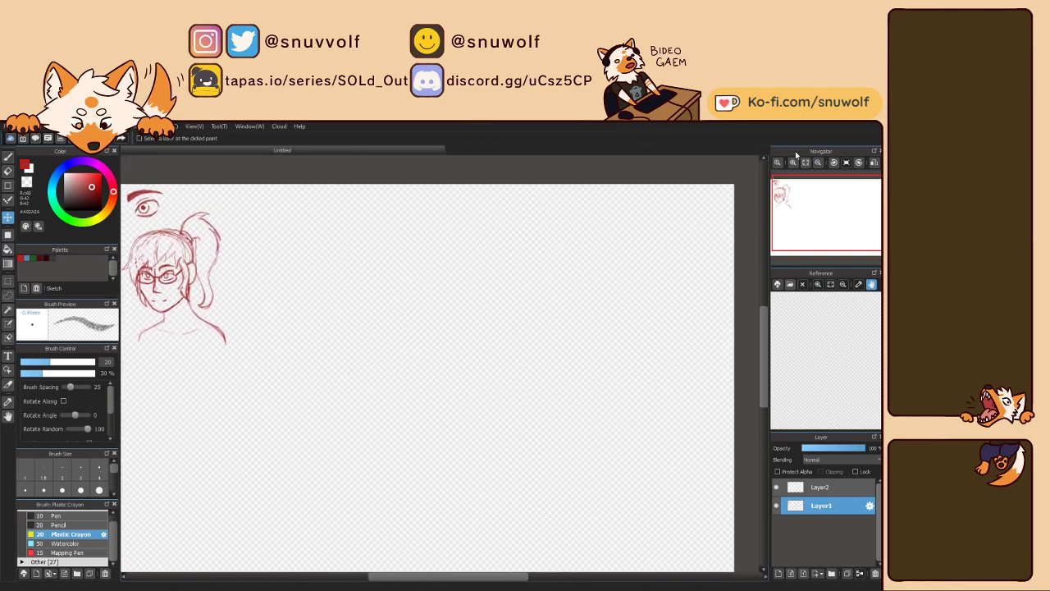
pyautogui.click(805, 163)
pyautogui.press('b')
pyautogui.click(814, 486)
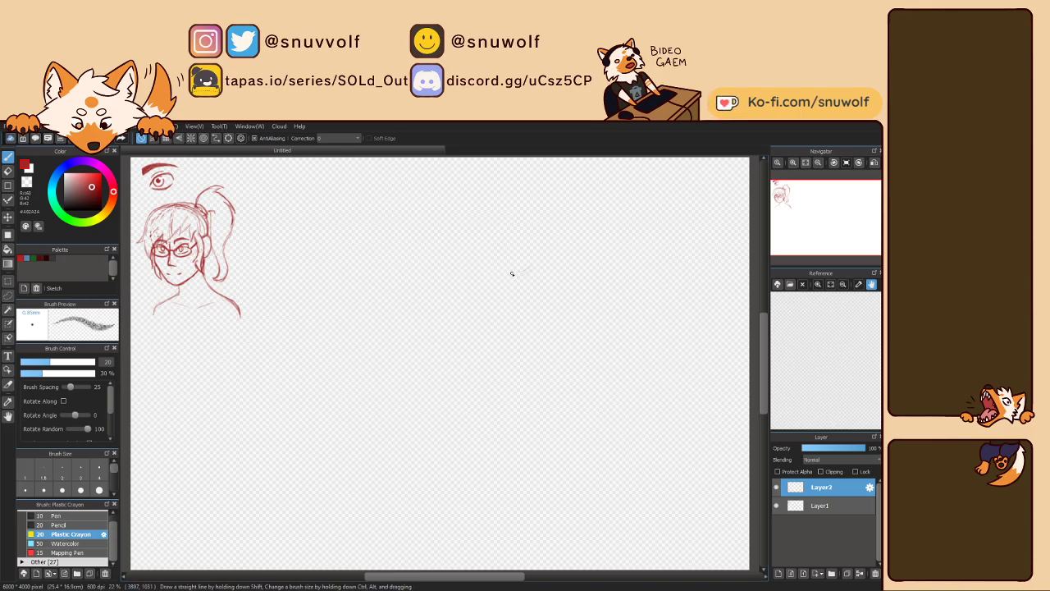
# Step: Sketch a small head circle on Layer2 in the empty canvas area, with vertical and horizontal guide lines crossing it
pyautogui.moveTo(512, 273)
pyautogui.mouseDown()
pyautogui.moveTo(534, 255)
pyautogui.moveTo(509, 229)
pyautogui.moveTo(489, 246)
pyautogui.moveTo(530, 267)
pyautogui.mouseUp()
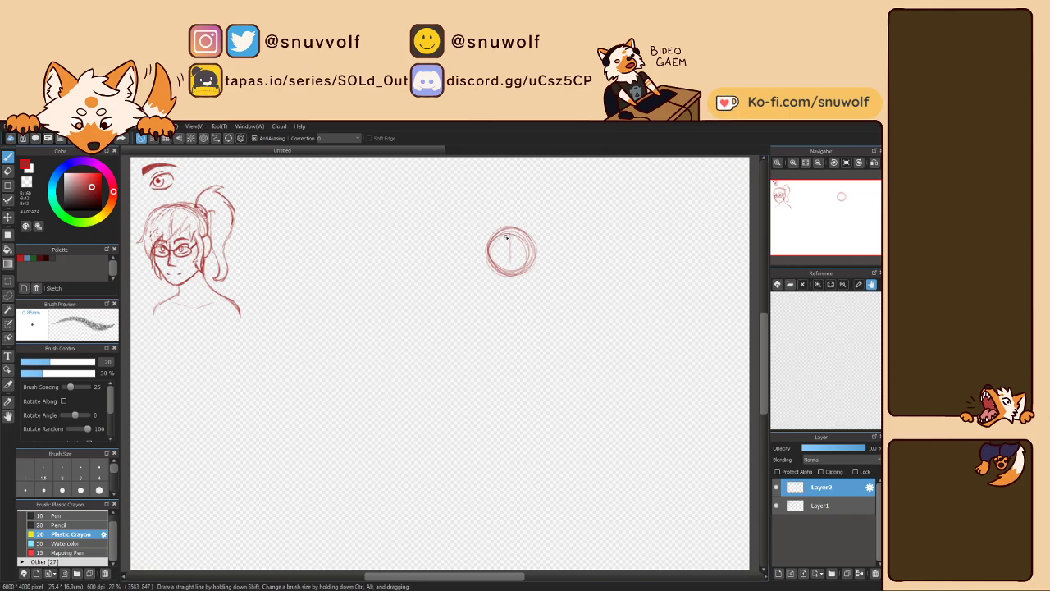
pyautogui.moveTo(508, 235); pyautogui.dragTo(513, 278)
pyautogui.moveTo(511, 221); pyautogui.dragTo(512, 272)
pyautogui.moveTo(483, 255)
pyautogui.mouseDown()
pyautogui.moveTo(531, 254)
pyautogui.moveTo(488, 254)
pyautogui.moveTo(527, 255)
pyautogui.moveTo(499, 258)
pyautogui.mouseUp()
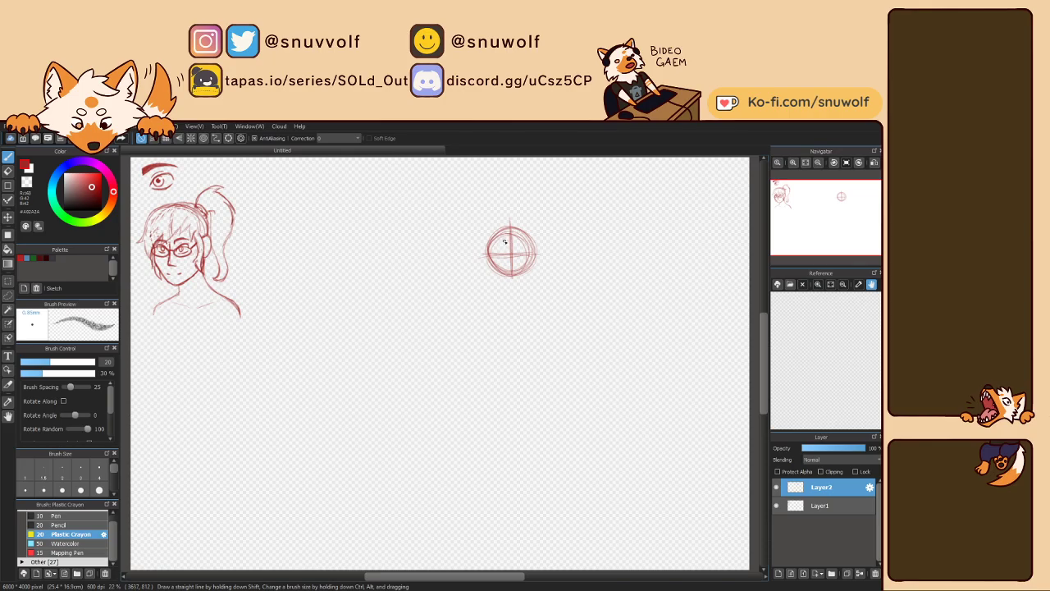
# Step: Undo the head's guide lines and redraw the cross slightly tilted
pyautogui.hotkey('ctrl', 'z')
pyautogui.hotkey('ctrl', 'z')
pyautogui.hotkey('ctrl', 'z')
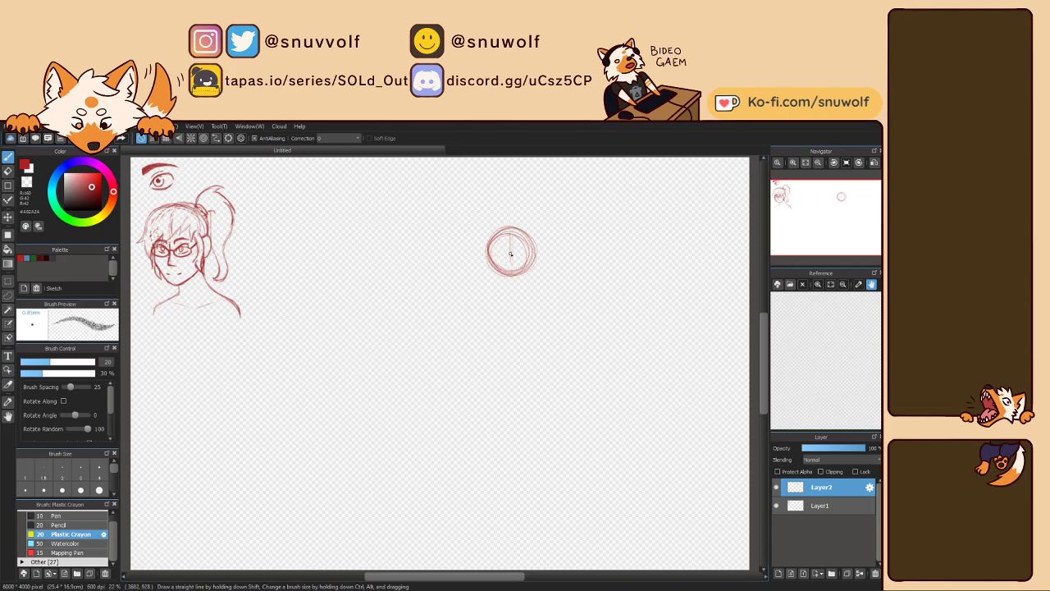
pyautogui.moveTo(505, 215)
pyautogui.mouseDown()
pyautogui.moveTo(515, 273)
pyautogui.moveTo(530, 252)
pyautogui.moveTo(491, 257)
pyautogui.moveTo(541, 248)
pyautogui.mouseUp()
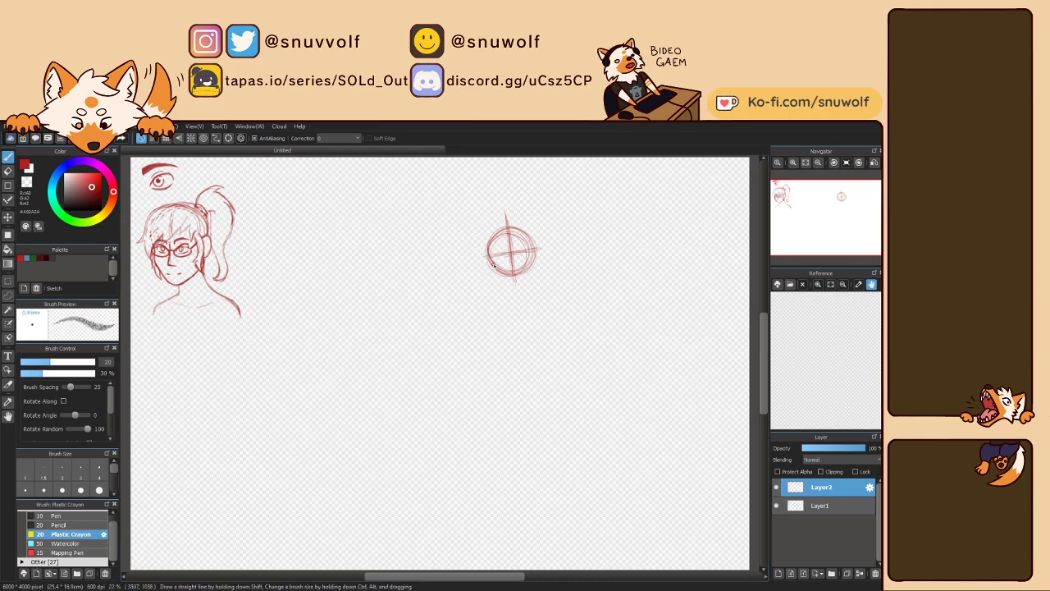
# Step: Try jaw strokes at the head circle's lower edge and reinforce the outline of the skull
pyautogui.moveTo(493, 271); pyautogui.dragTo(502, 282)
pyautogui.moveTo(492, 271); pyautogui.dragTo(517, 288)
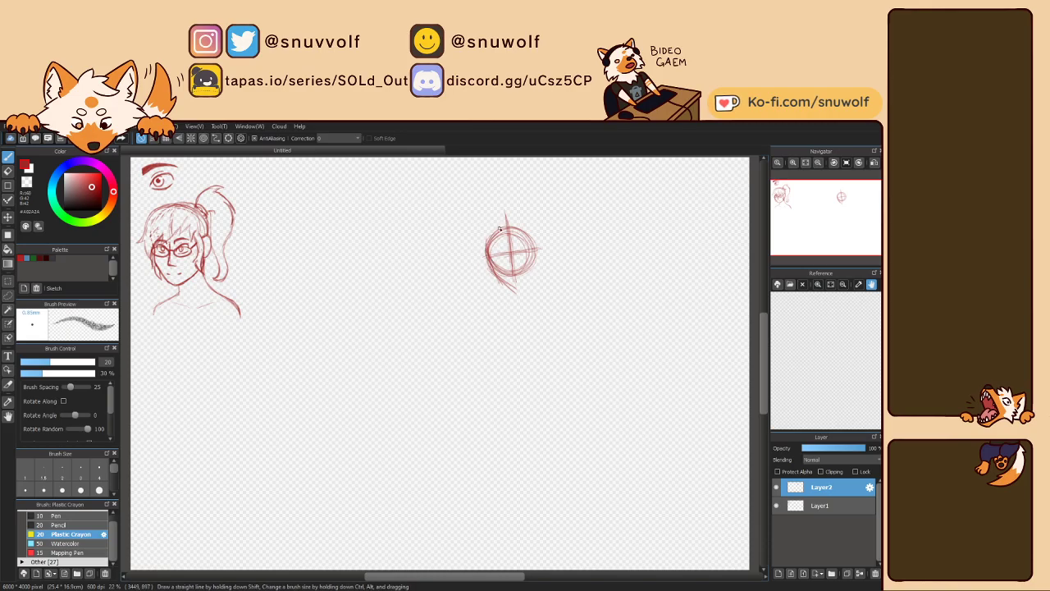
pyautogui.moveTo(491, 238)
pyautogui.mouseDown()
pyautogui.moveTo(514, 222)
pyautogui.moveTo(525, 233)
pyautogui.moveTo(529, 222)
pyautogui.moveTo(534, 238)
pyautogui.mouseUp()
pyautogui.moveTo(526, 235); pyautogui.dragTo(514, 289)
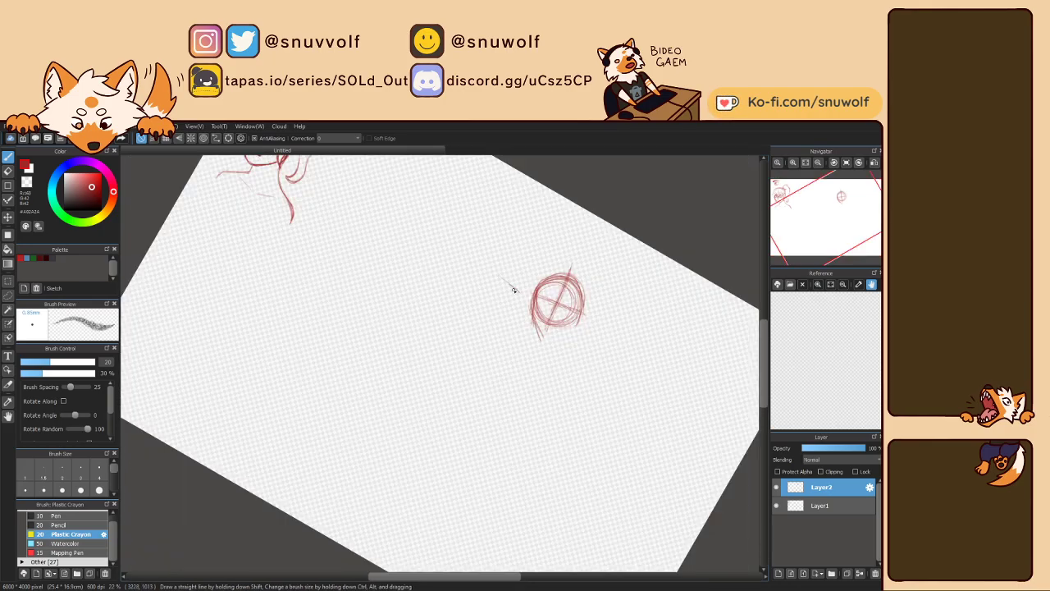
pyautogui.press('Escape')
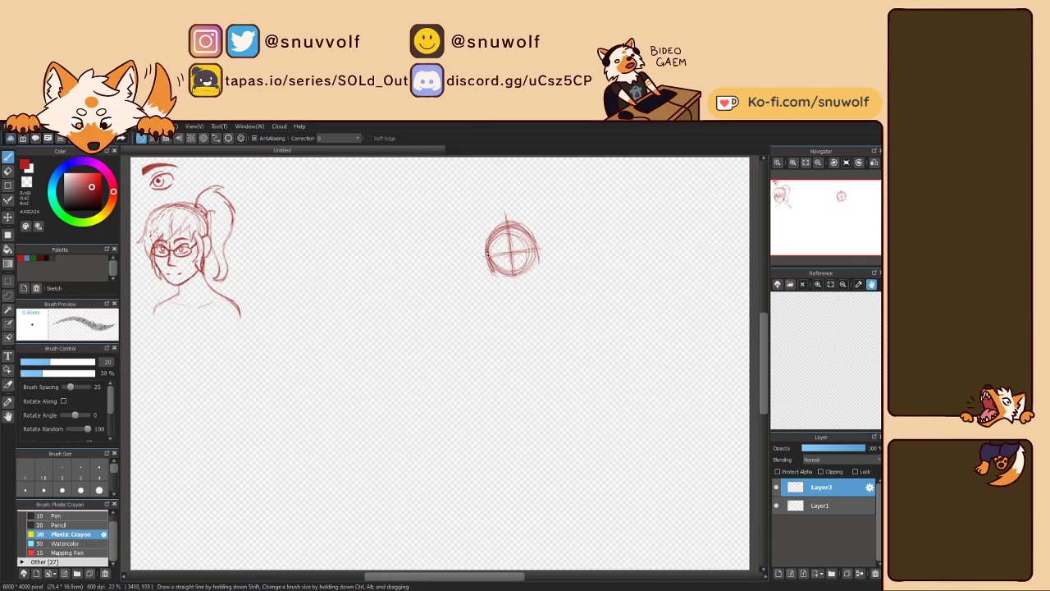
# Step: Draw the jaw sides and narrow chin below the tilted head circle, and clear the head sketch from Layer2
pyautogui.moveTo(488, 261)
pyautogui.mouseDown()
pyautogui.moveTo(494, 280)
pyautogui.moveTo(527, 293)
pyautogui.mouseUp()
pyautogui.moveTo(535, 246)
pyautogui.mouseDown()
pyautogui.moveTo(530, 296)
pyautogui.moveTo(534, 287)
pyautogui.moveTo(491, 278)
pyautogui.moveTo(535, 297)
pyautogui.mouseUp()
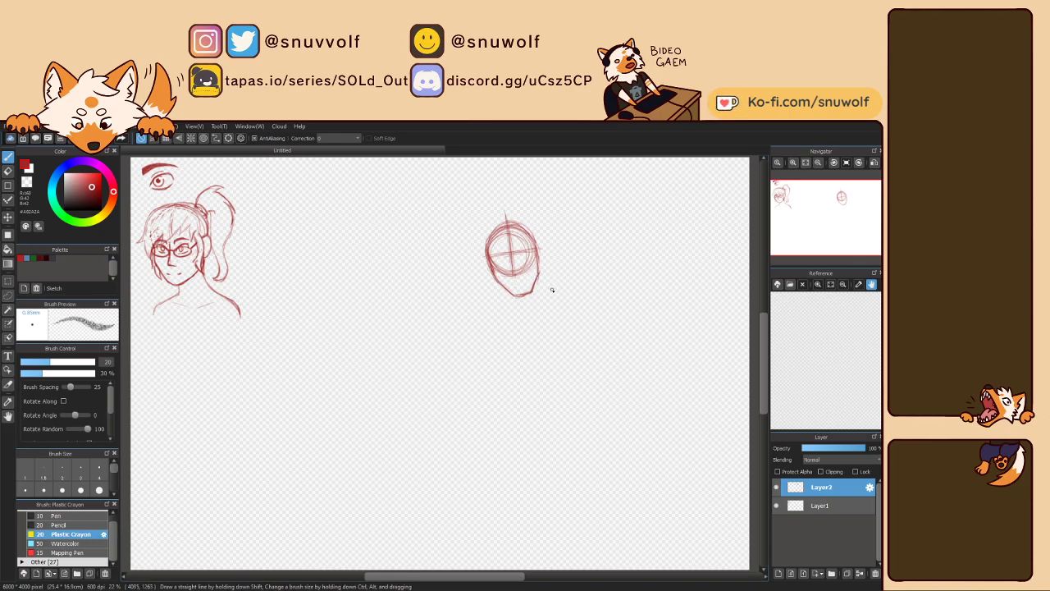
pyautogui.press('Delete')
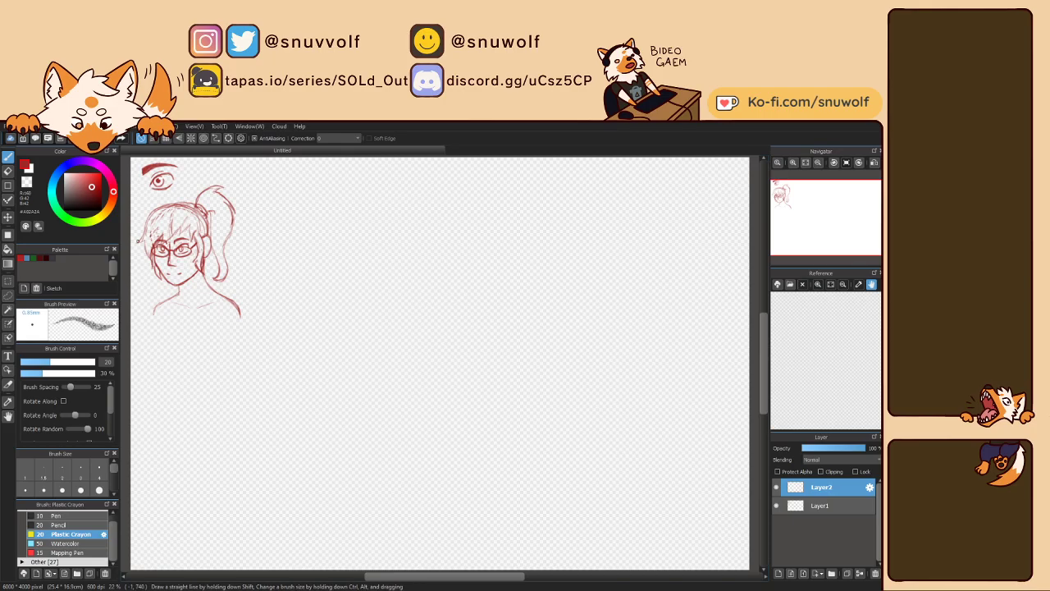
# Step: Try hatching strokes over the bust's bangs and undo them
pyautogui.moveTo(169, 235)
pyautogui.mouseDown()
pyautogui.moveTo(165, 244)
pyautogui.moveTo(160, 233)
pyautogui.moveTo(189, 215)
pyautogui.moveTo(195, 232)
pyautogui.moveTo(163, 228)
pyautogui.mouseUp()
pyautogui.moveTo(170, 224); pyautogui.dragTo(149, 238)
pyautogui.moveTo(174, 205)
pyautogui.mouseDown()
pyautogui.moveTo(154, 220)
pyautogui.moveTo(193, 227)
pyautogui.mouseUp()
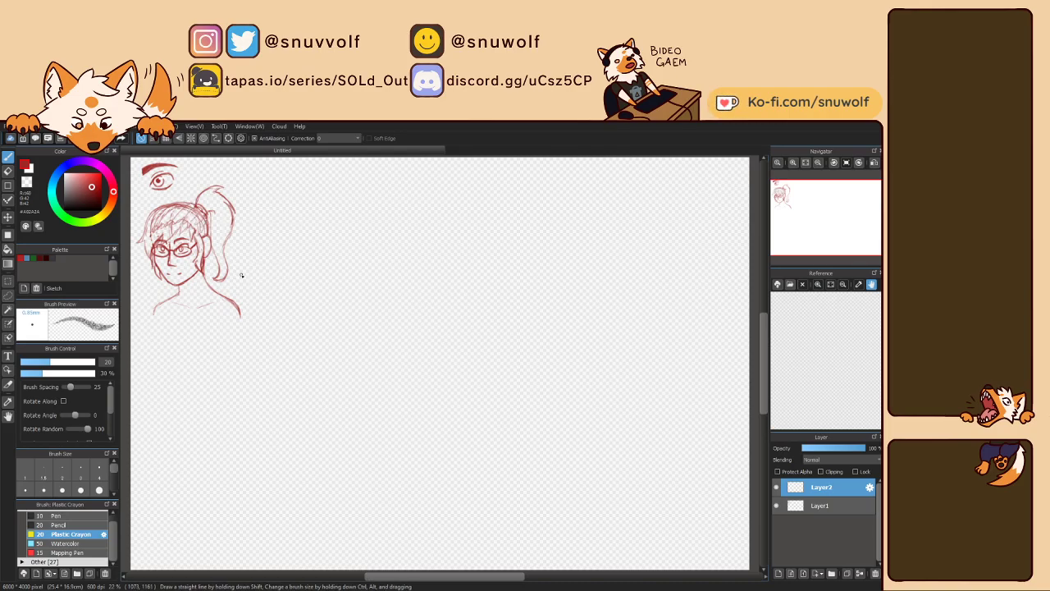
pyautogui.hotkey('ctrl', 'z')
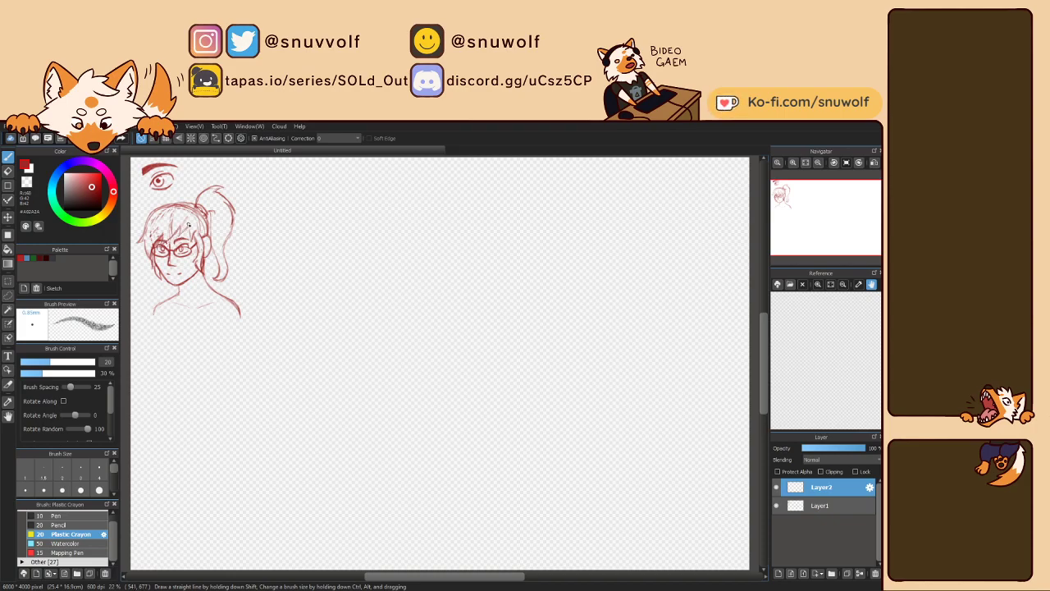
# Step: Merge Layer2 down into Layer1
pyautogui.click(860, 573)
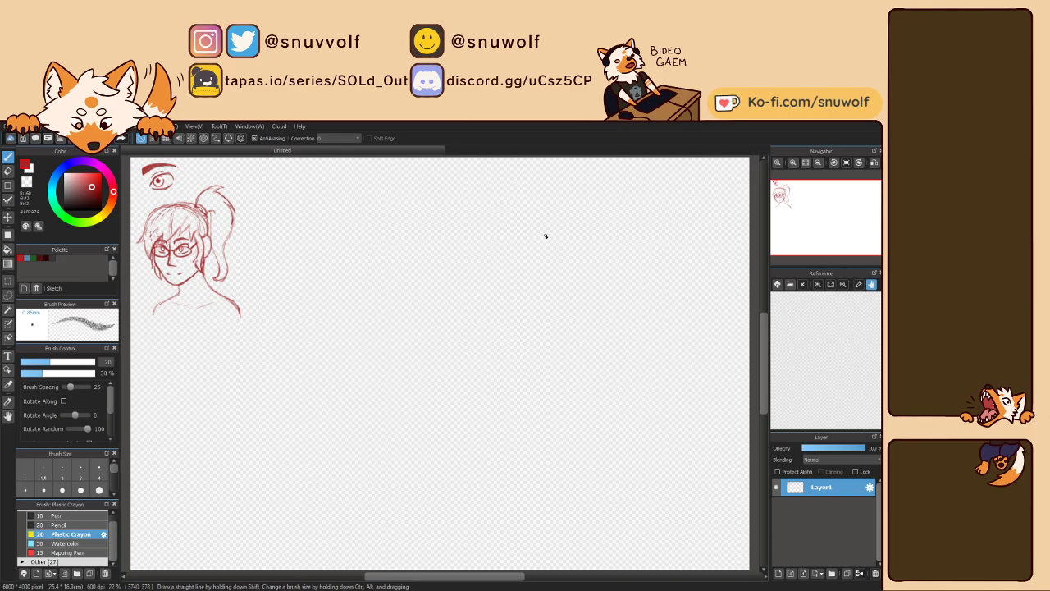
# Step: Sketch a new head circle on Layer1 with a vertical centre line and a curved horizontal guide
pyautogui.moveTo(496, 210)
pyautogui.mouseDown()
pyautogui.moveTo(525, 238)
pyautogui.moveTo(549, 213)
pyautogui.moveTo(496, 221)
pyautogui.moveTo(515, 253)
pyautogui.moveTo(494, 217)
pyautogui.mouseUp()
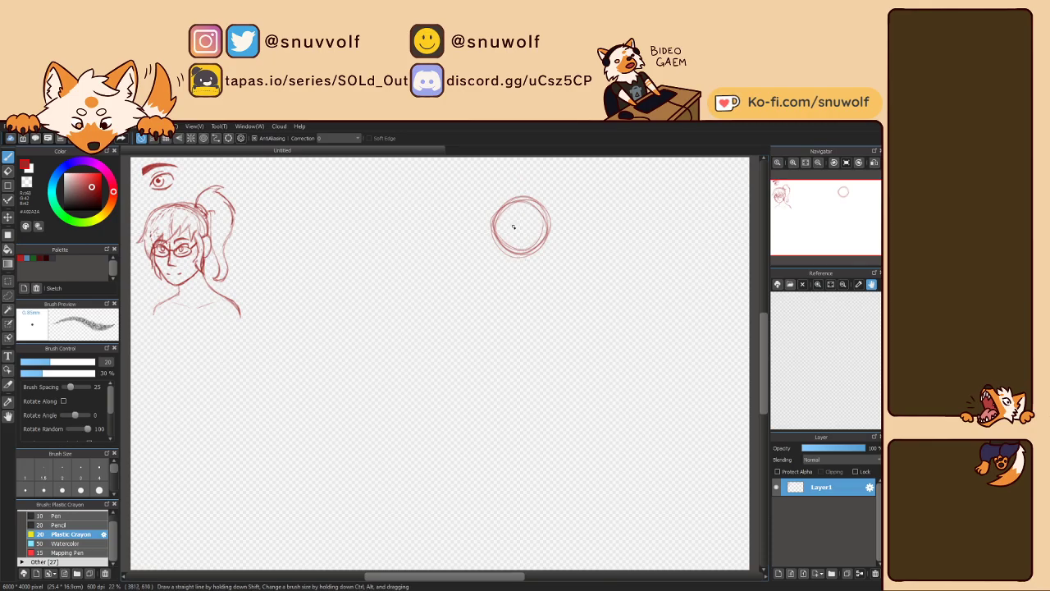
pyautogui.moveTo(520, 224); pyautogui.dragTo(520, 212)
pyautogui.moveTo(523, 248)
pyautogui.mouseDown()
pyautogui.moveTo(520, 191)
pyautogui.moveTo(518, 247)
pyautogui.moveTo(516, 231)
pyautogui.moveTo(531, 223)
pyautogui.moveTo(484, 230)
pyautogui.moveTo(552, 235)
pyautogui.mouseUp()
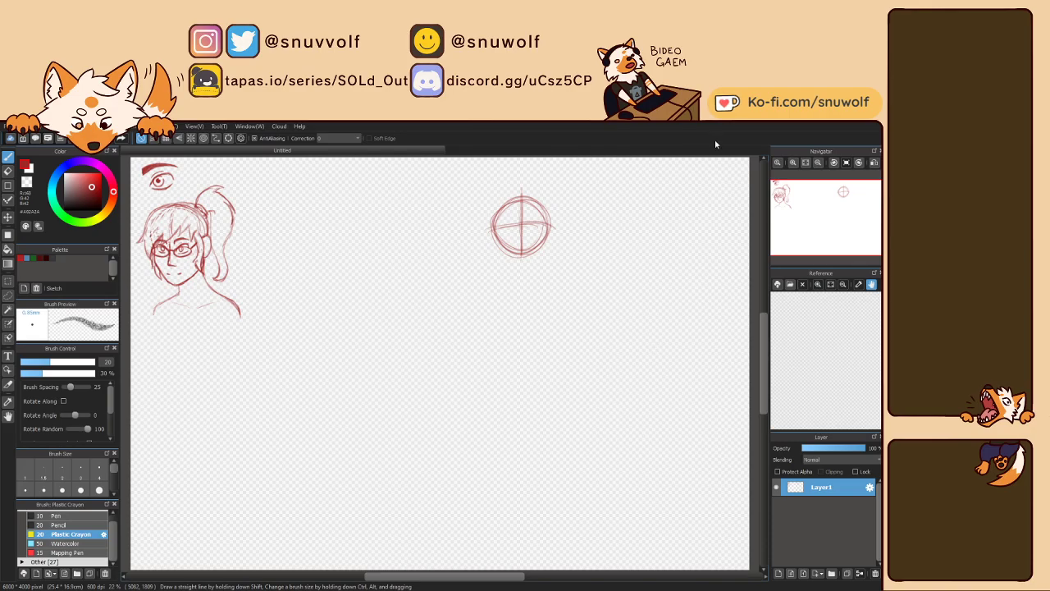
# Step: Darken the head circle's curved horizontal guide and its vertical centre line
pyautogui.click(792, 162)
pyautogui.click(792, 162)
pyautogui.moveTo(833, 209); pyautogui.dragTo(845, 205)
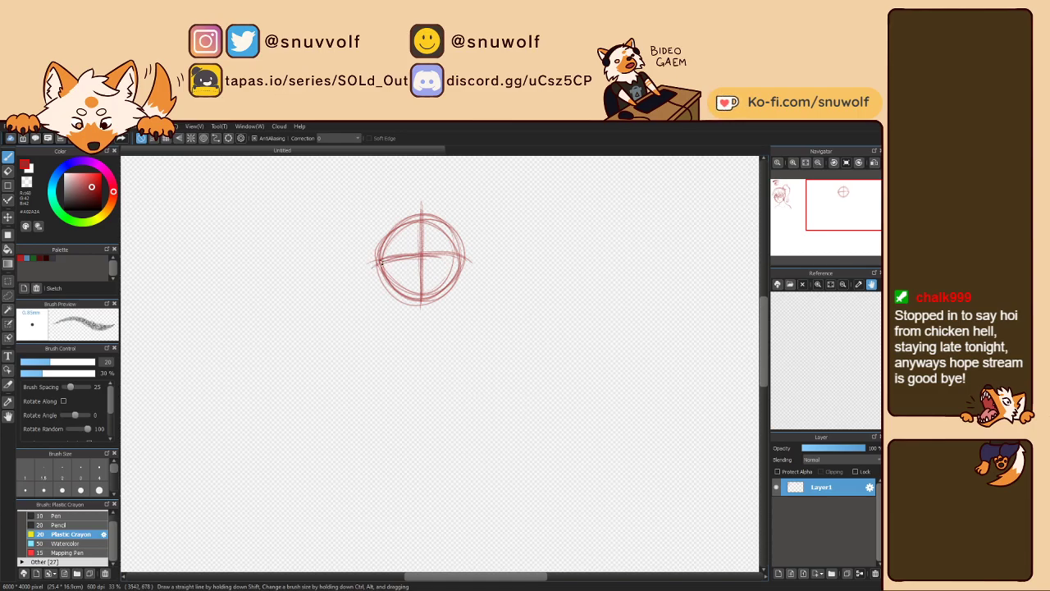
pyautogui.moveTo(375, 264)
pyautogui.mouseDown()
pyautogui.moveTo(425, 251)
pyautogui.moveTo(413, 258)
pyautogui.moveTo(442, 256)
pyautogui.moveTo(402, 256)
pyautogui.moveTo(467, 266)
pyautogui.moveTo(397, 252)
pyautogui.moveTo(457, 254)
pyautogui.moveTo(445, 250)
pyautogui.moveTo(458, 281)
pyautogui.mouseUp()
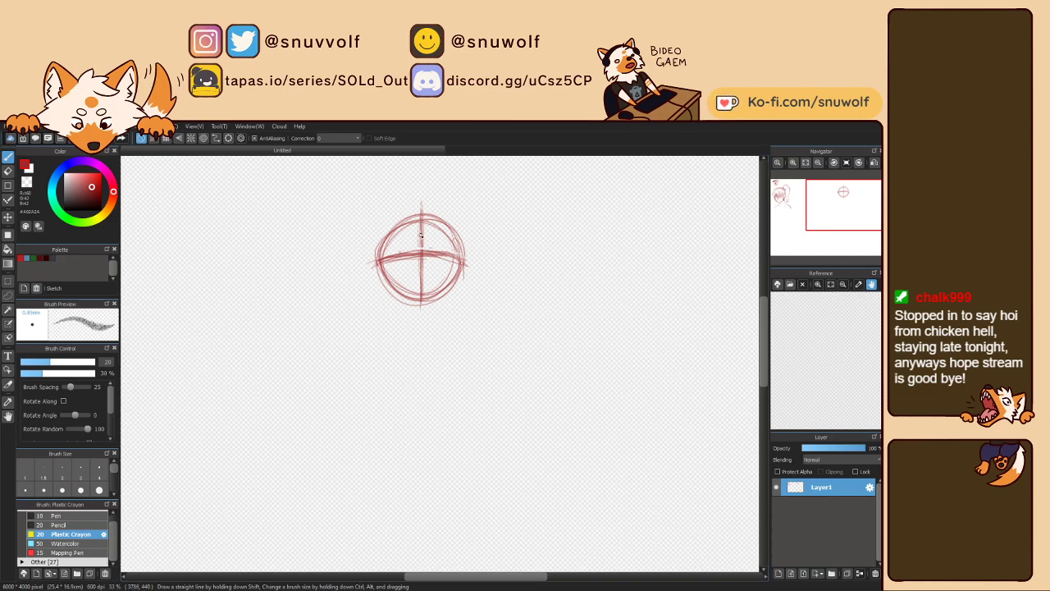
pyautogui.moveTo(421, 235)
pyautogui.mouseDown()
pyautogui.moveTo(422, 300)
pyautogui.moveTo(421, 224)
pyautogui.mouseUp()
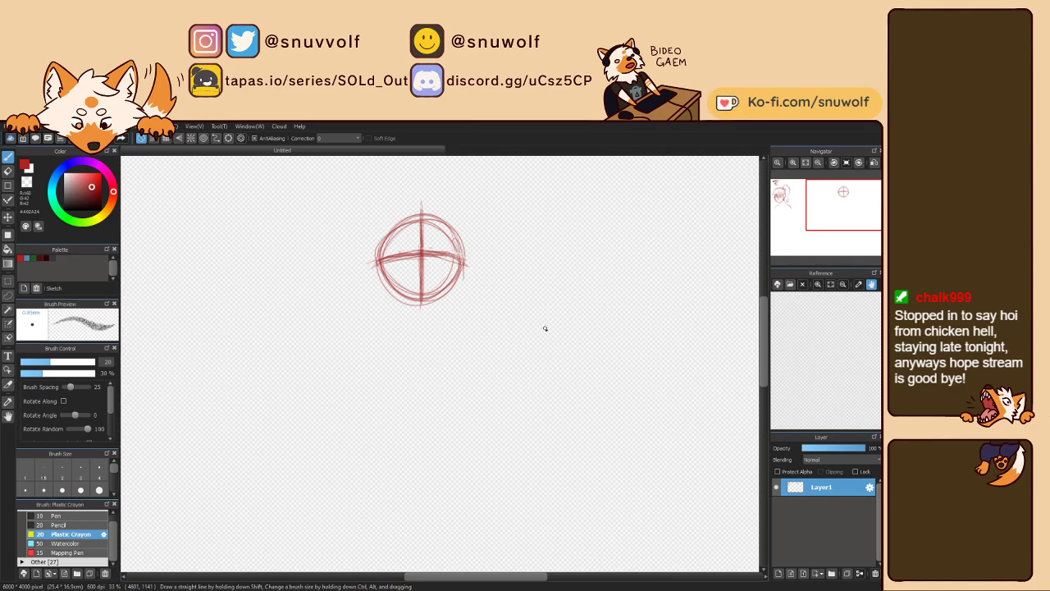
# Step: Lasso the new head construction, delete it from Layer1 and return to the brush
pyautogui.press('m')
pyautogui.moveTo(487, 292)
pyautogui.mouseDown()
pyautogui.moveTo(363, 328)
pyautogui.moveTo(486, 297)
pyautogui.mouseUp()
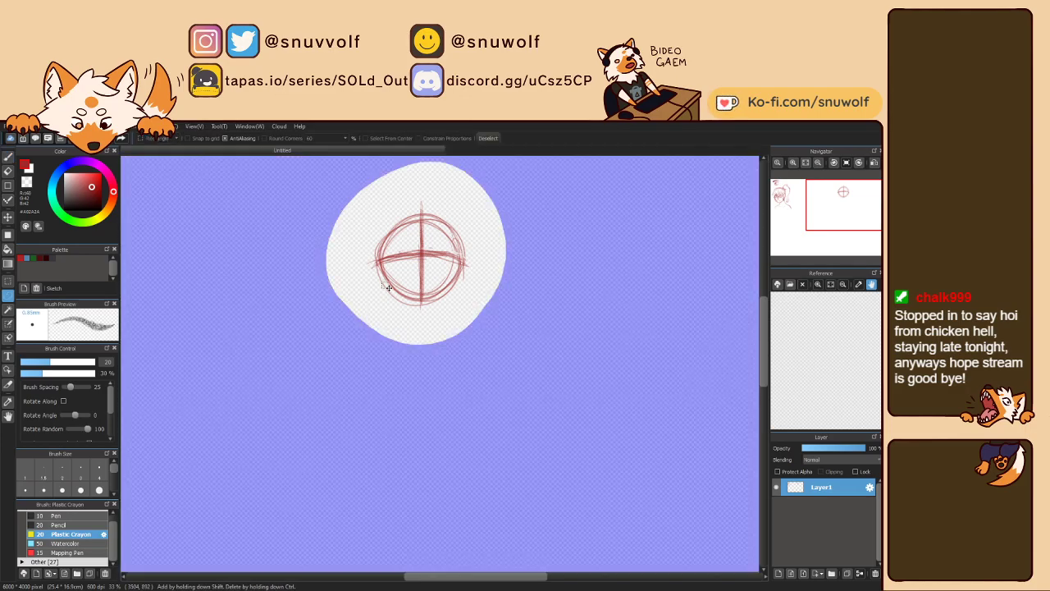
pyautogui.hotkey('ctrl', 'd')
pyautogui.press('b')
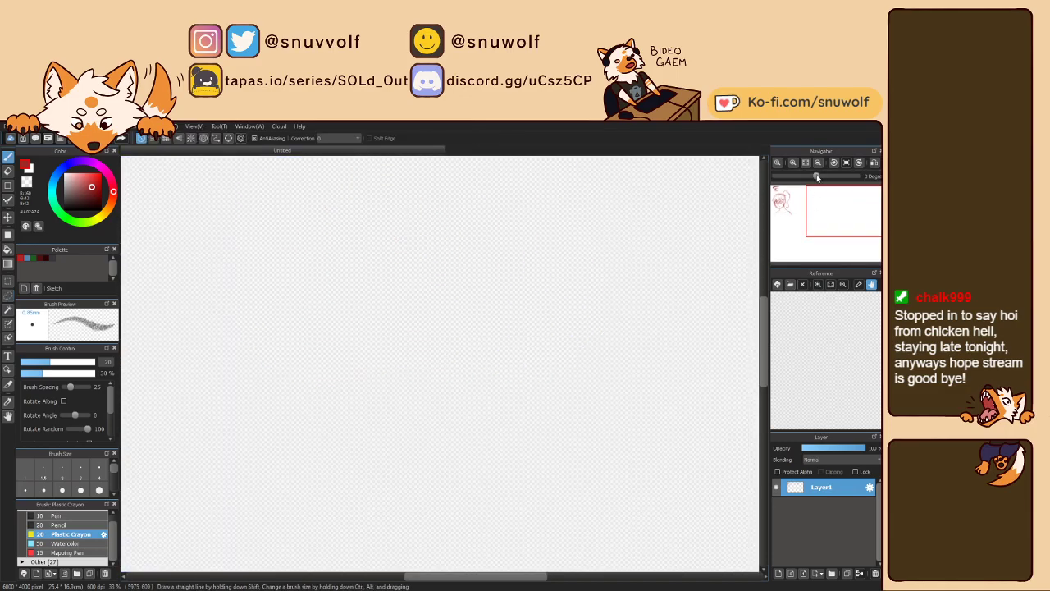
# Step: Crop the canvas to a rectangular selection of about 1284 × 1647 pixels around the eye and the ponytailed bust
pyautogui.click(804, 161)
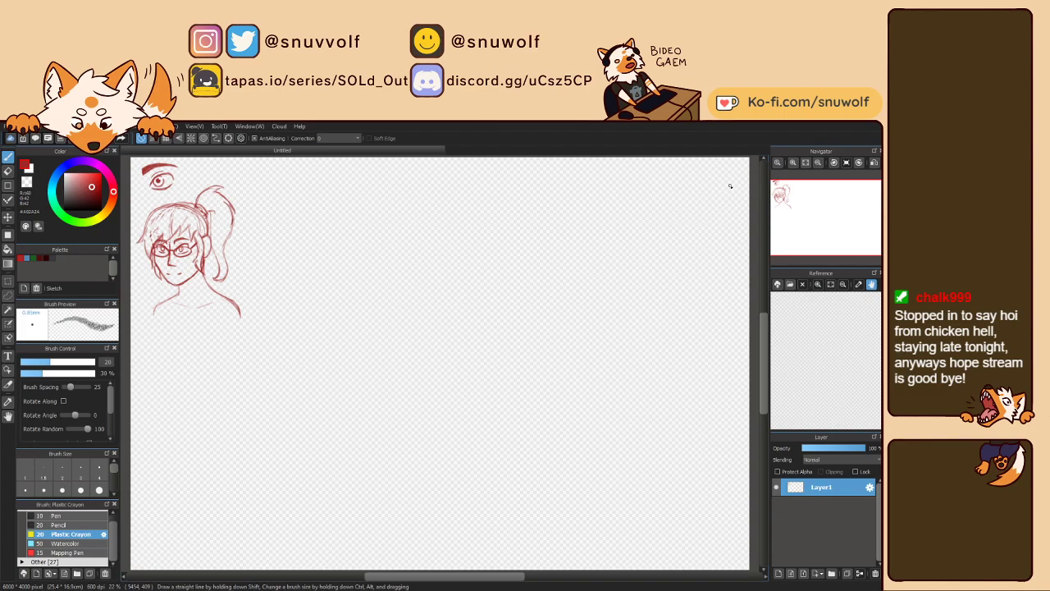
pyautogui.click(792, 163)
pyautogui.click(792, 162)
pyautogui.moveTo(794, 203); pyautogui.dragTo(794, 205)
pyautogui.click(6, 281)
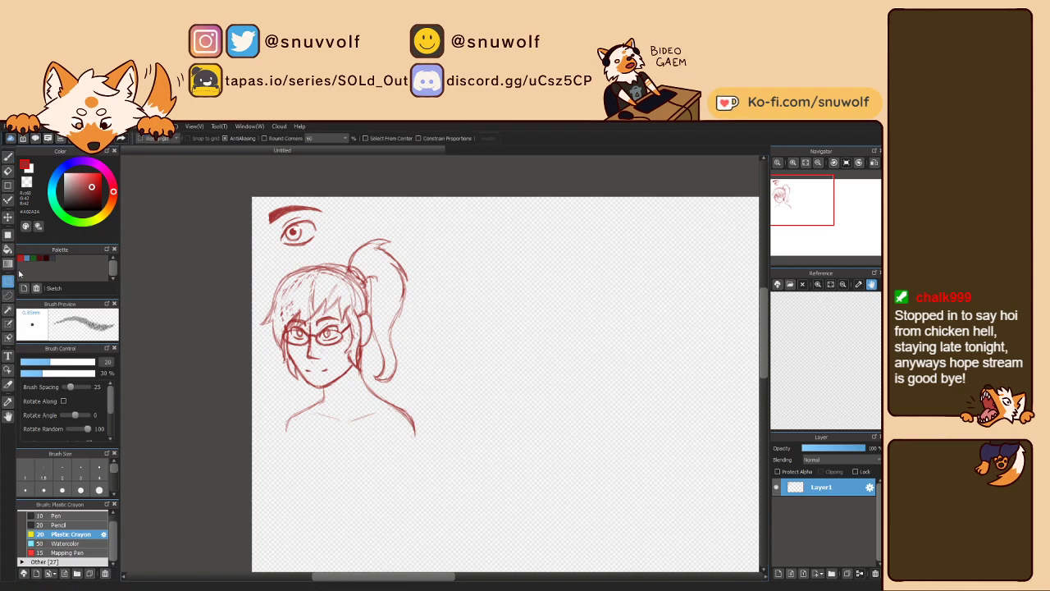
pyautogui.moveTo(220, 176)
pyautogui.mouseDown()
pyautogui.moveTo(466, 436)
pyautogui.moveTo(450, 450)
pyautogui.mouseUp()
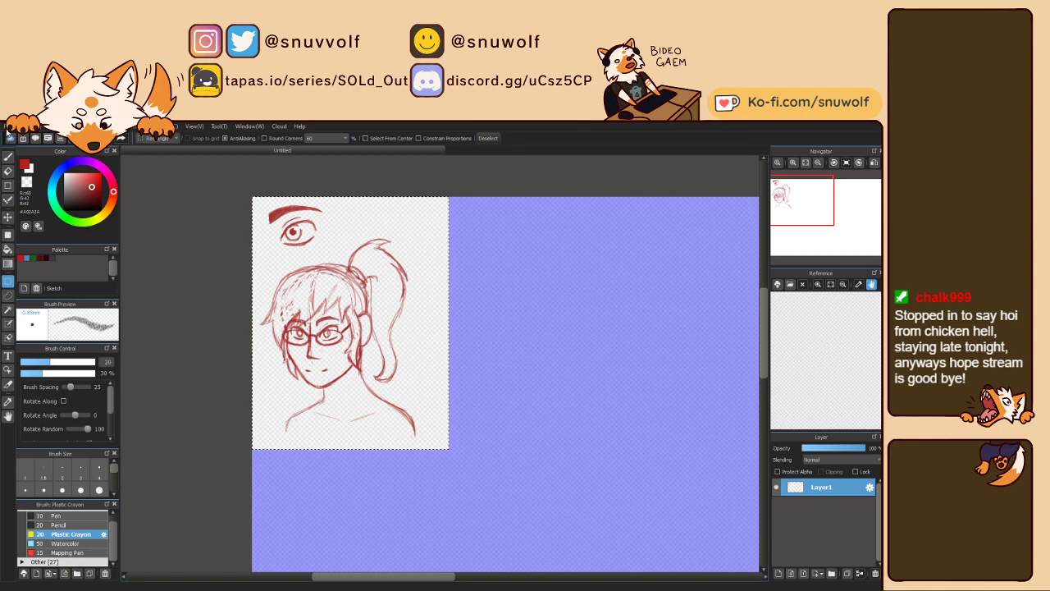
pyautogui.click(41, 137)
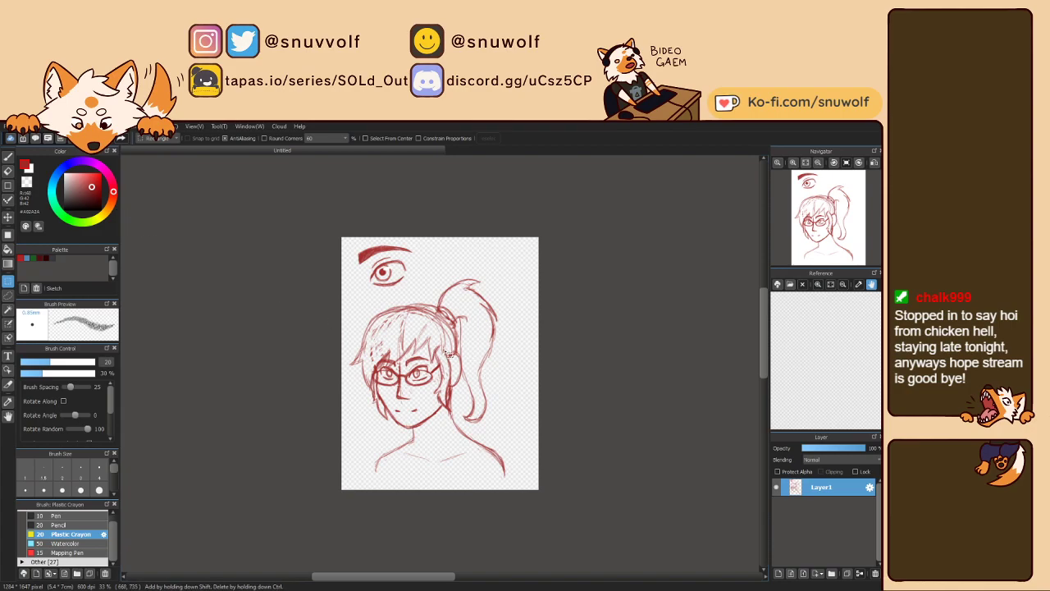
# Step: Shift the sketch on Layer1 slightly right to centre it on the cropped canvas, and close the saved PNG document
pyautogui.press('v')
pyautogui.moveTo(446, 361); pyautogui.dragTo(453, 364)
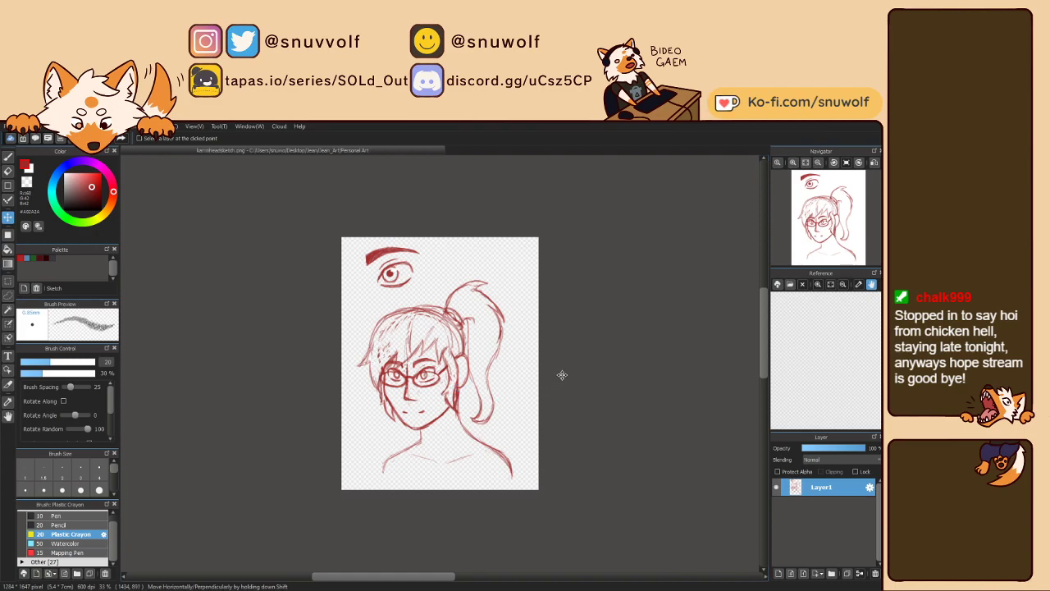
pyautogui.hotkey('ctrl', 'w')
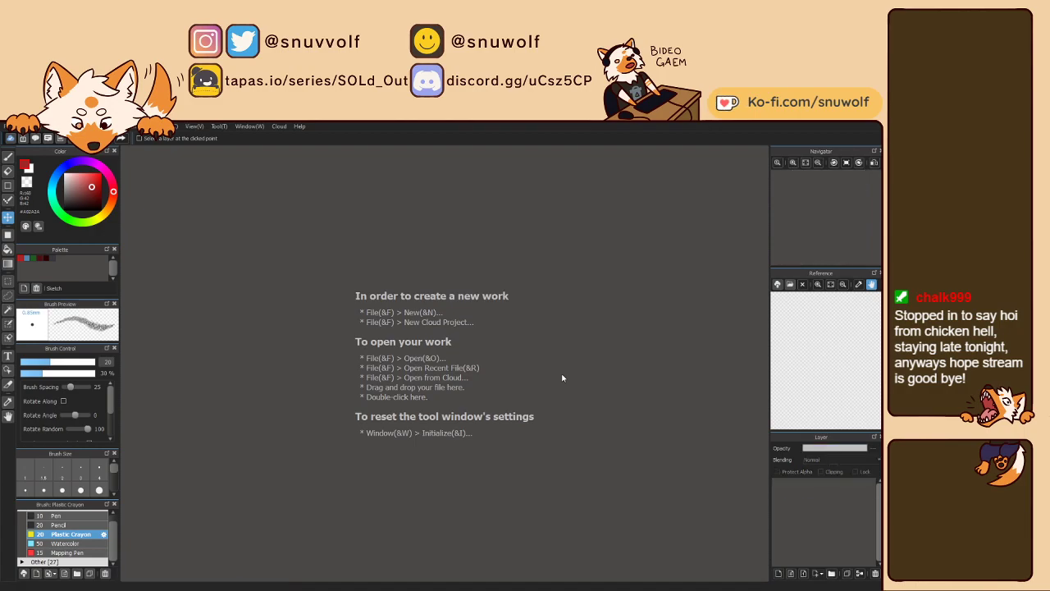